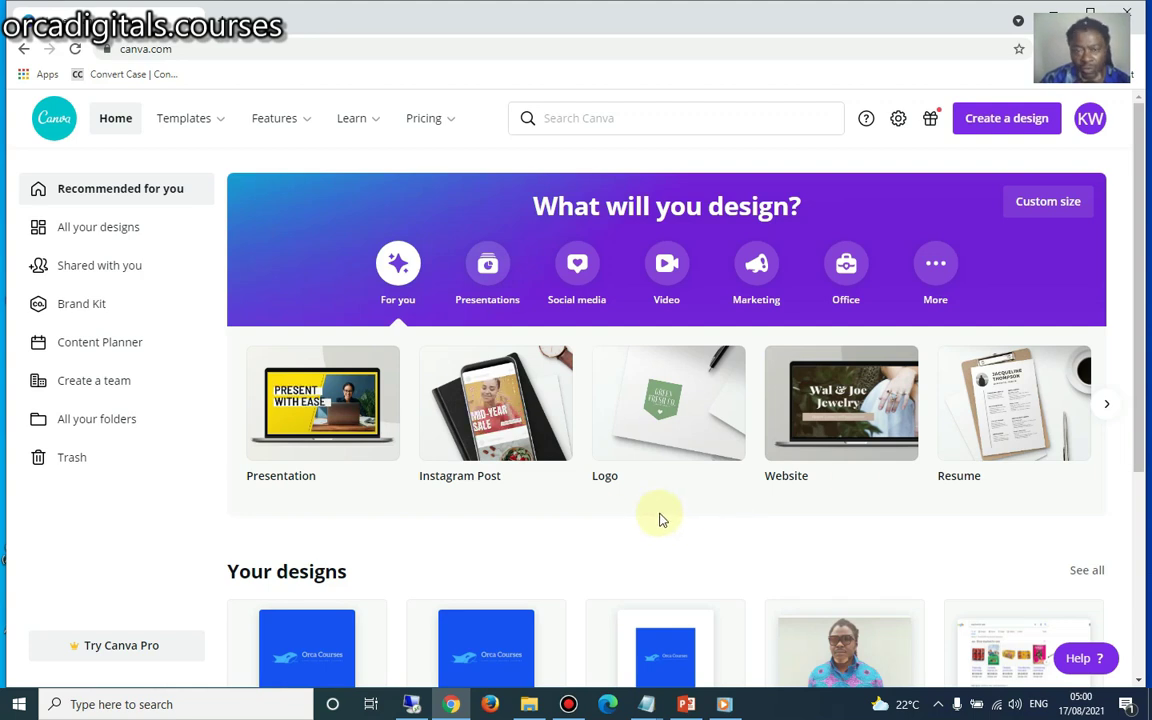
Create a new blank design with a custom size of 300 x 250 px.
{"action": "left_click", "coordinate": [175, 50]}
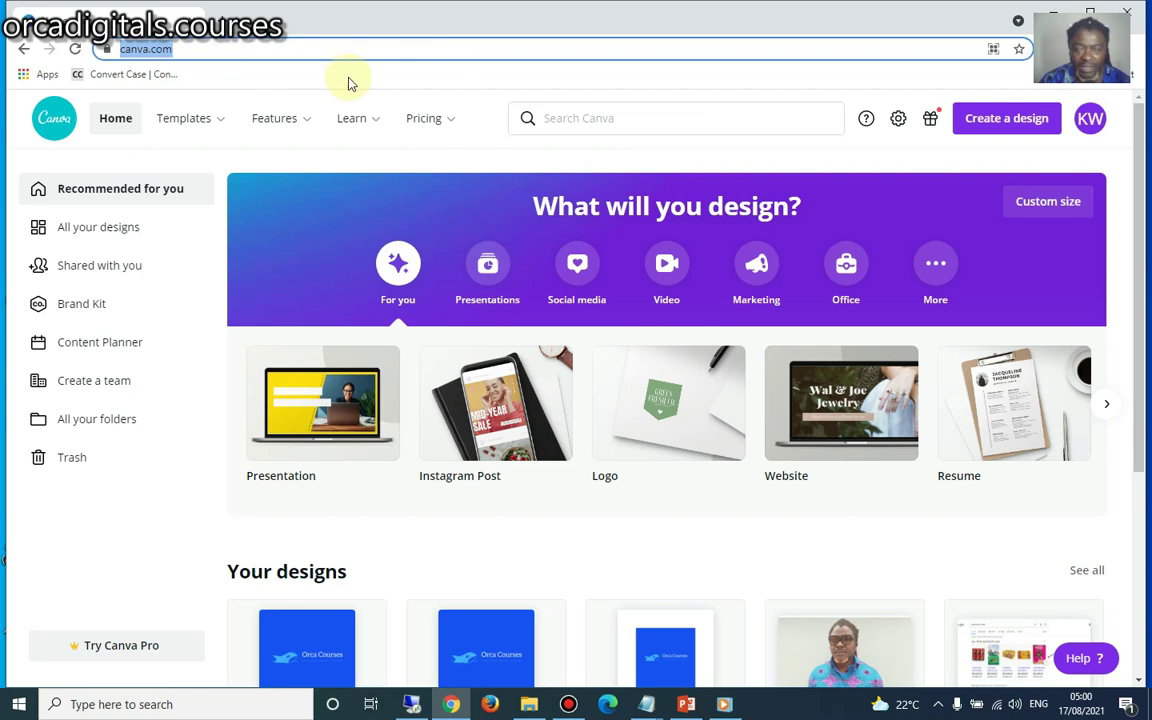
{"action": "left_click", "coordinate": [1050, 218]}
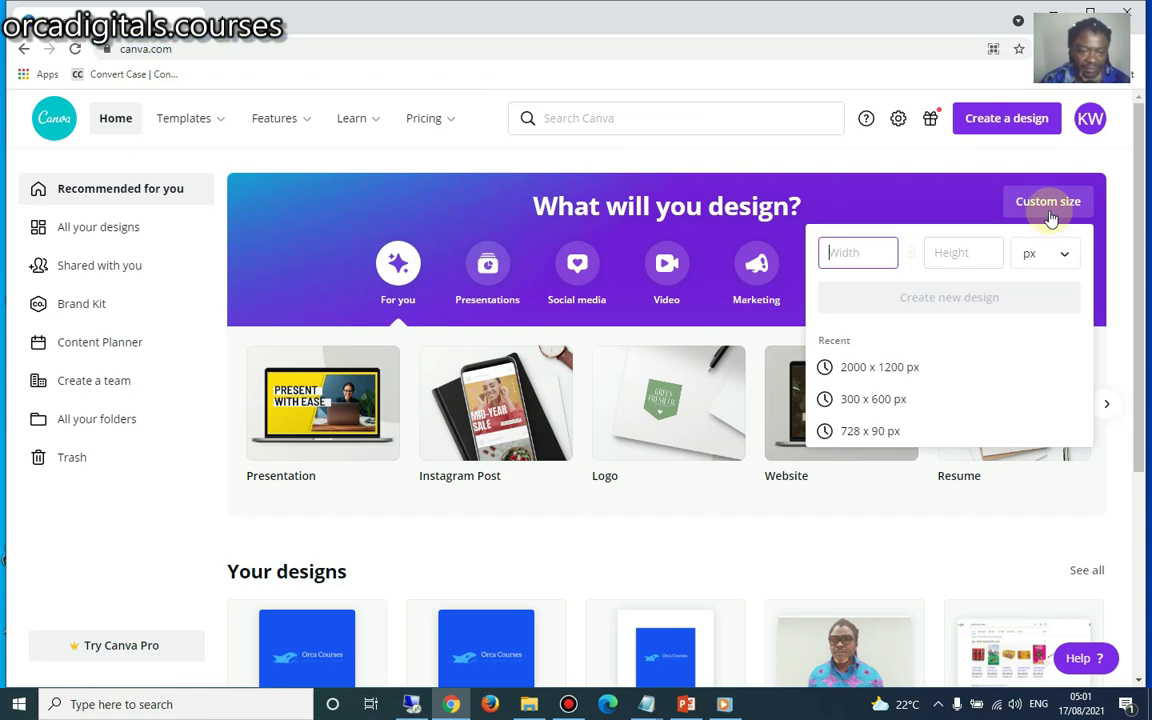
{"action": "left_click", "coordinate": [855, 252]}
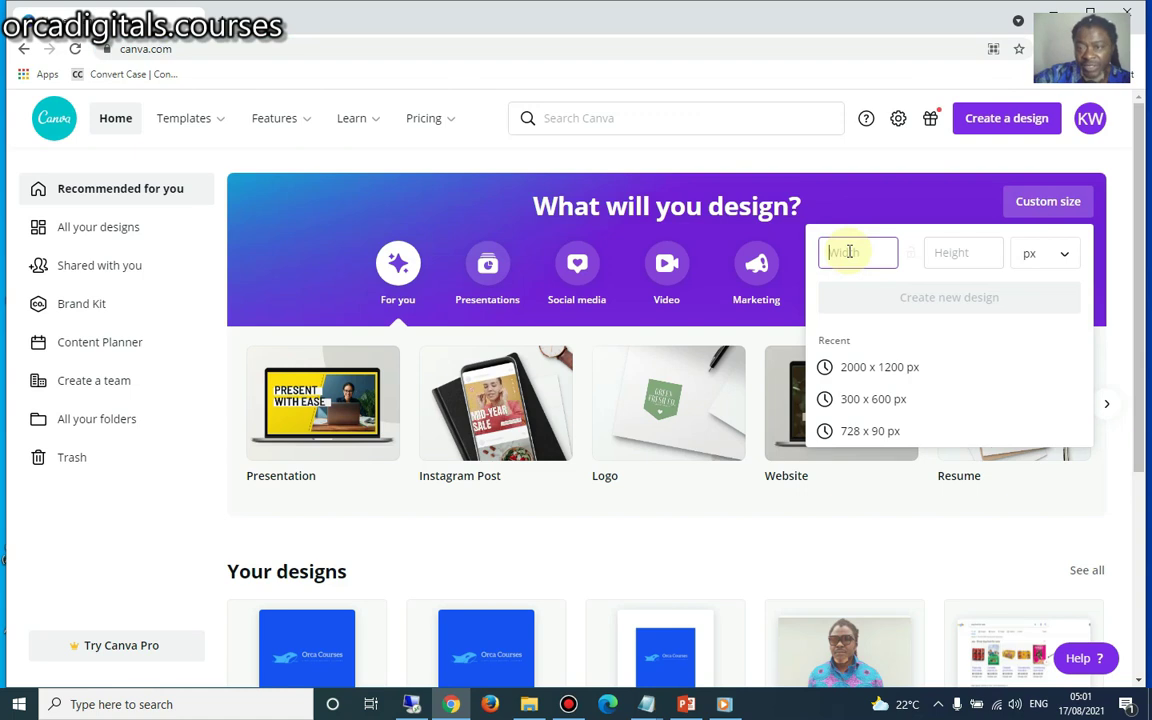
{"action": "type", "text": "300"}
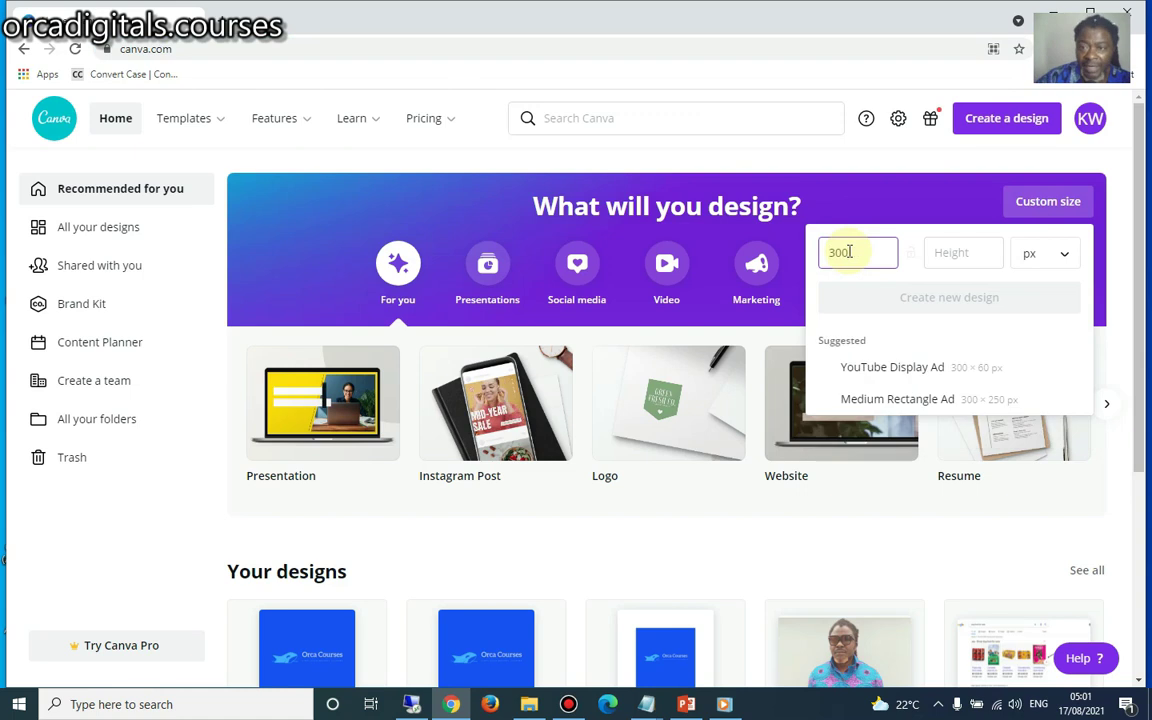
{"action": "key", "text": "Tab"}
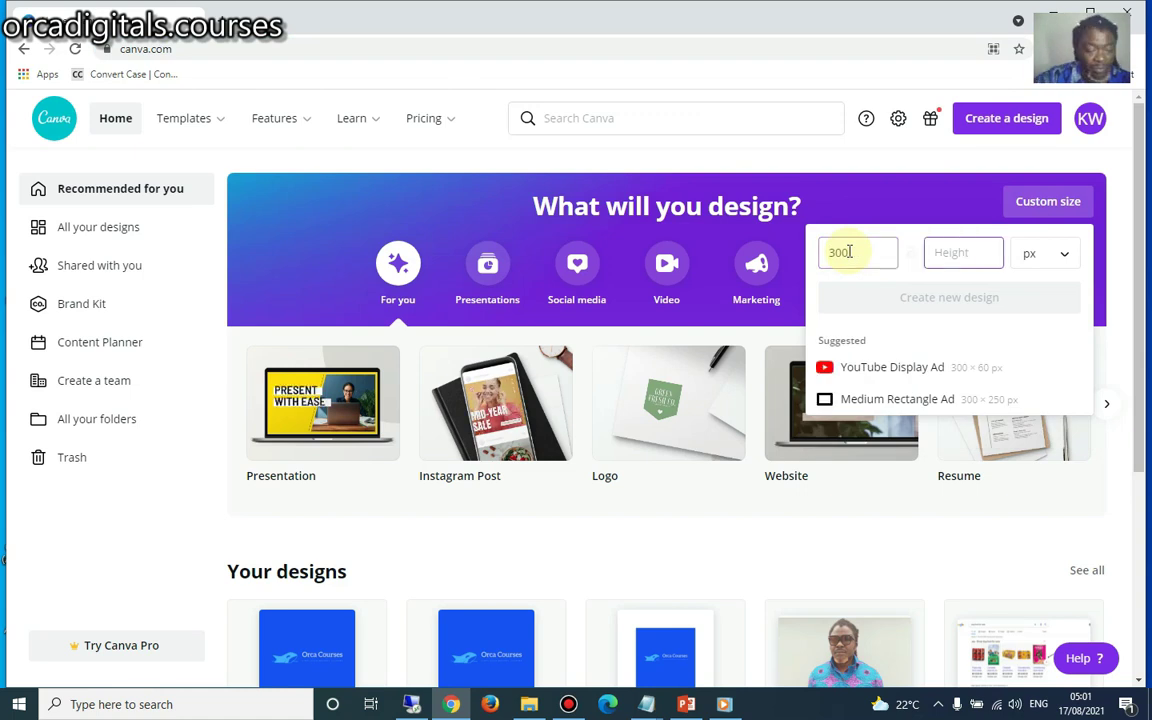
{"action": "type", "text": "250"}
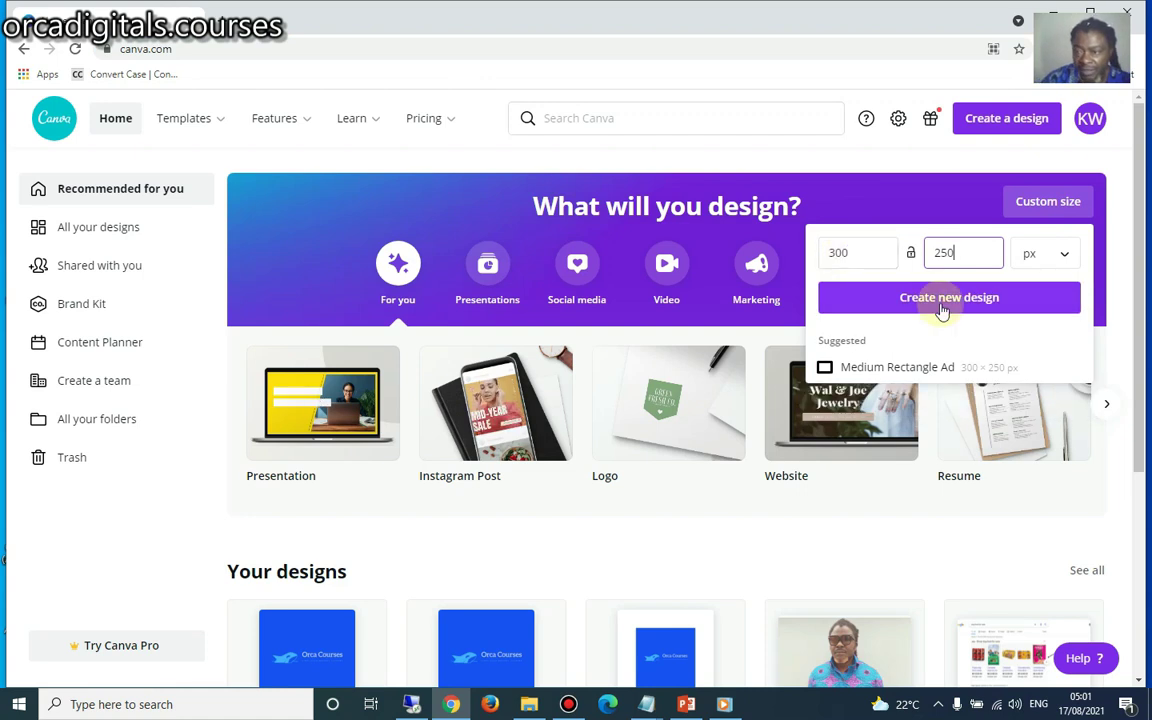
{"action": "left_click", "coordinate": [1066, 262]}
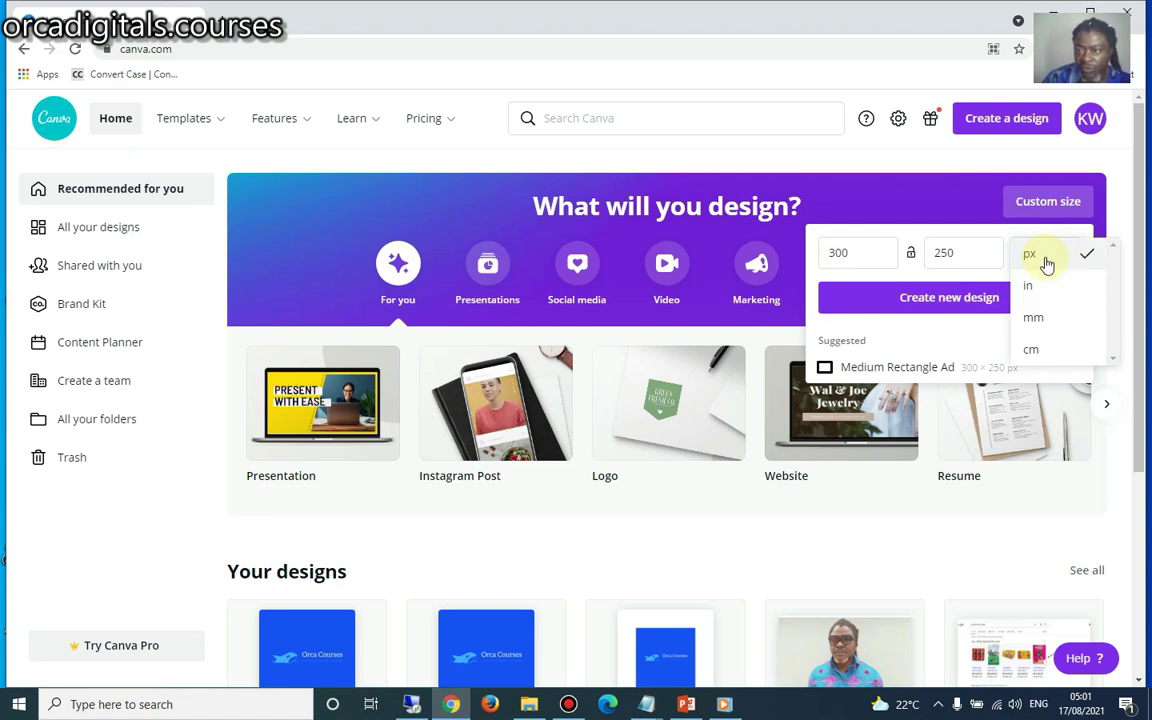
{"action": "left_click", "coordinate": [964, 303]}
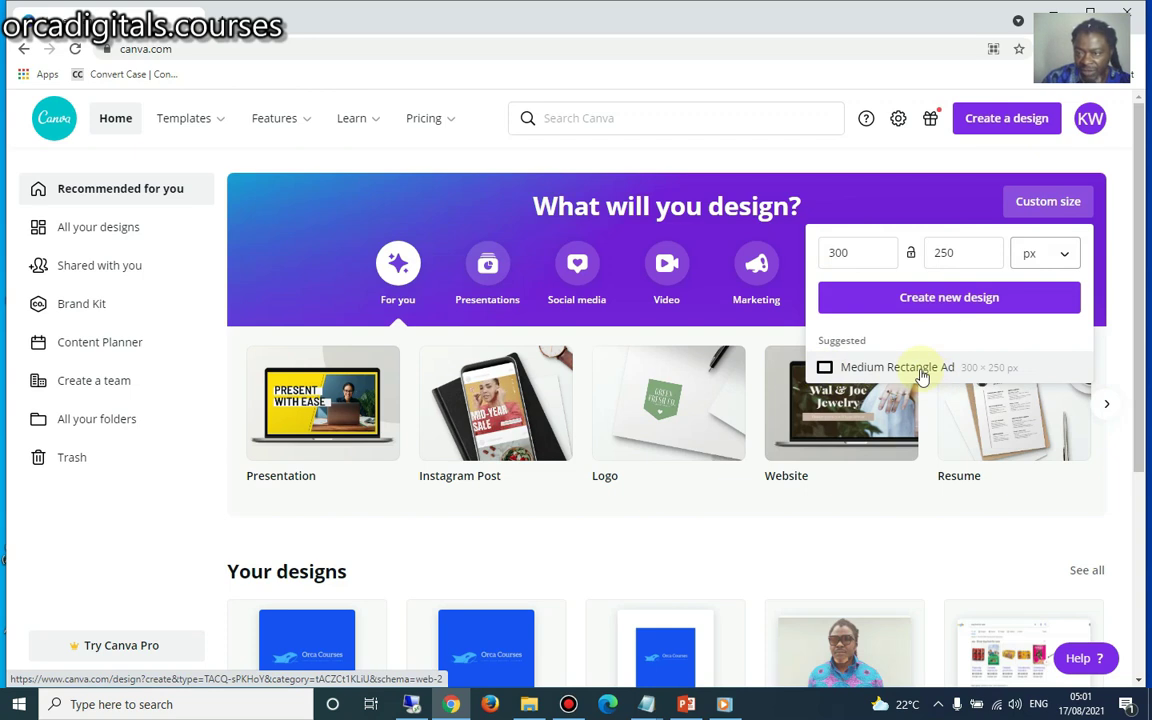
{"action": "left_click", "coordinate": [948, 305]}
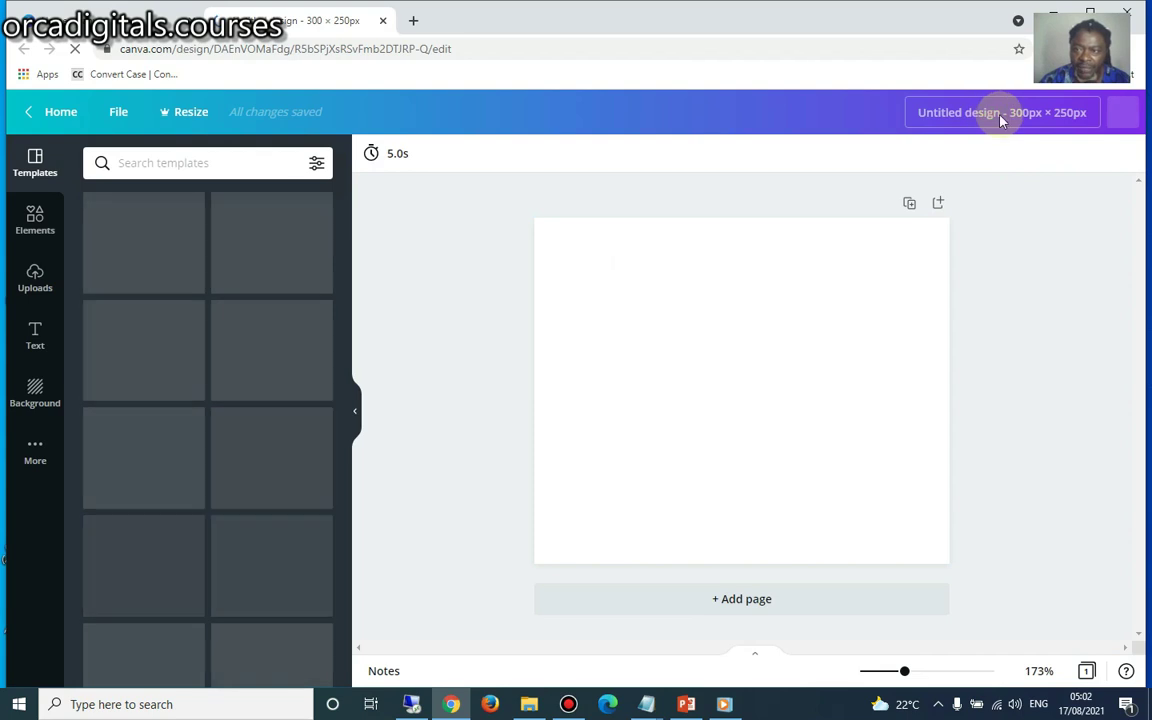
Name the untitled design "300x250 DOT".
{"action": "left_click", "coordinate": [1006, 118]}
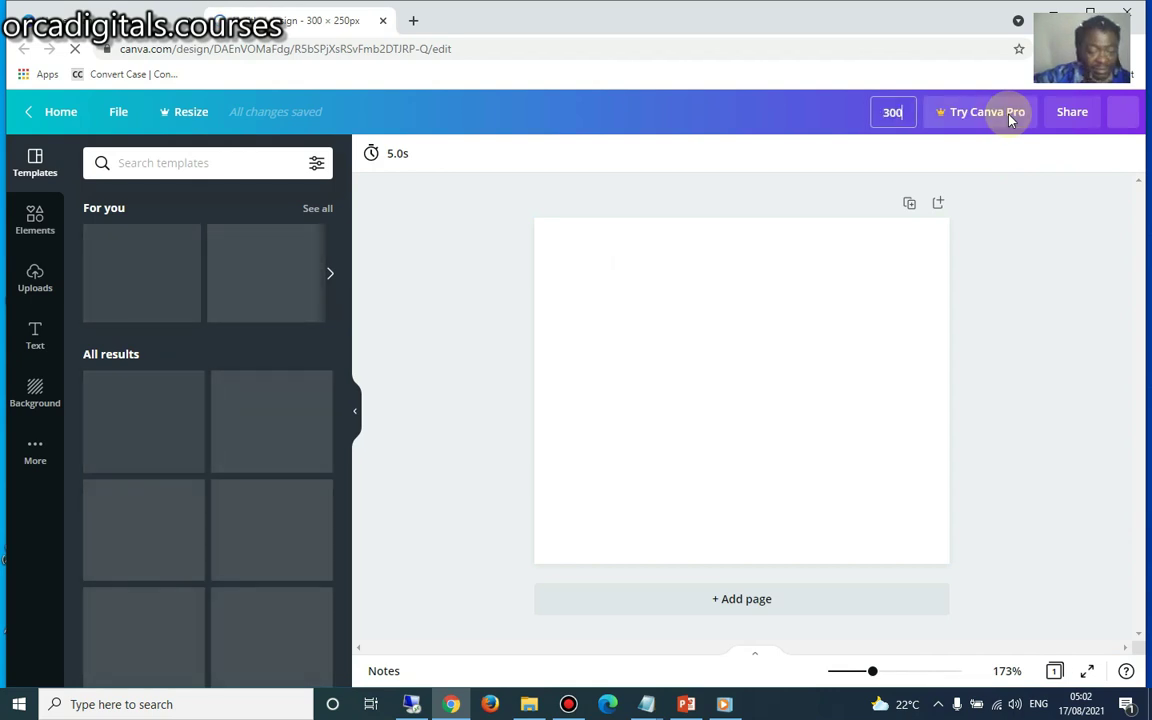
{"action": "type", "text": "x250"}
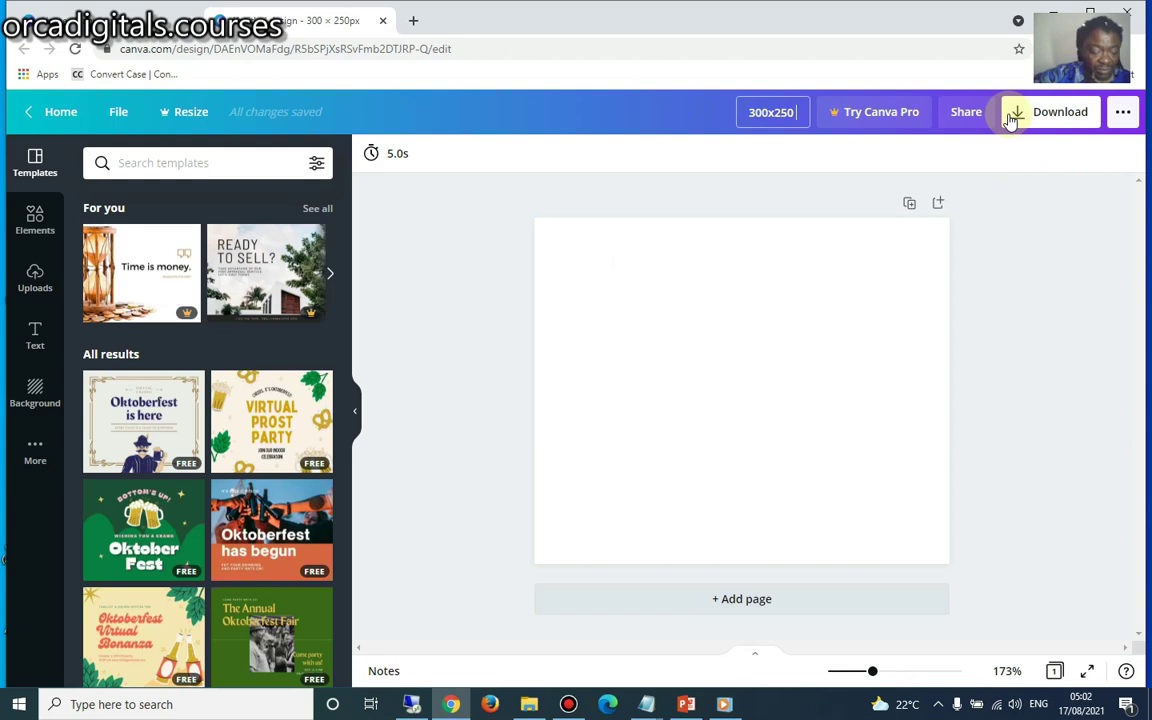
{"action": "type", "text": "DOT"}
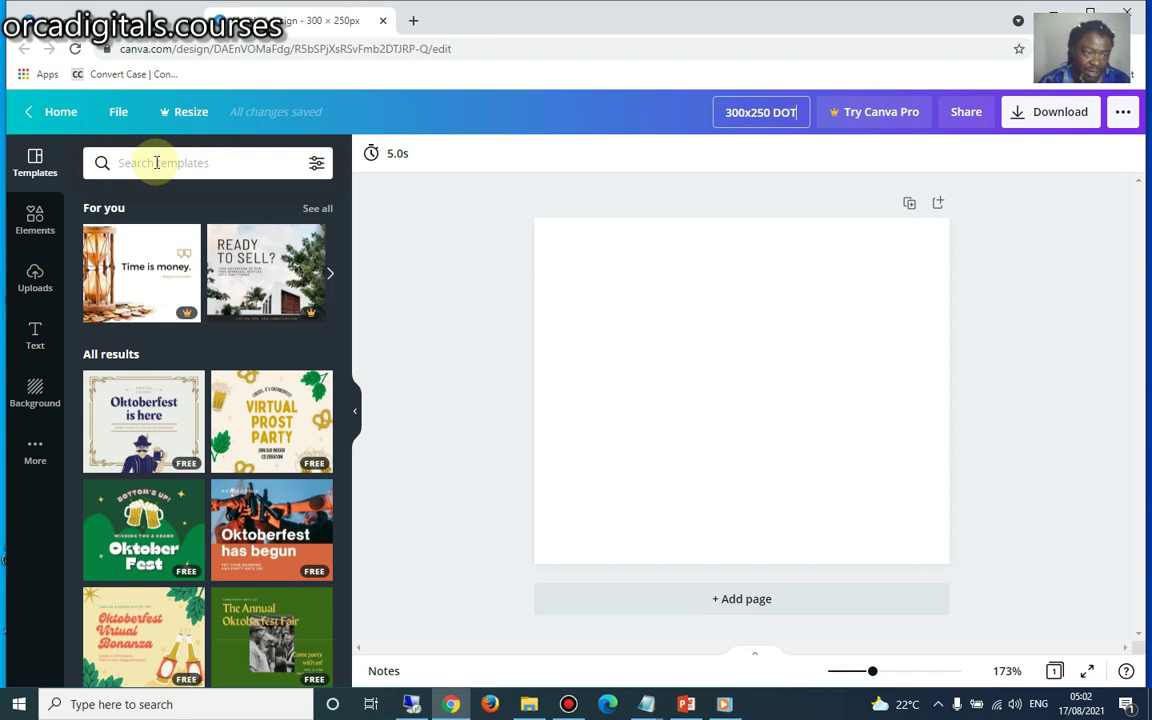
{"action": "key", "text": "Return"}
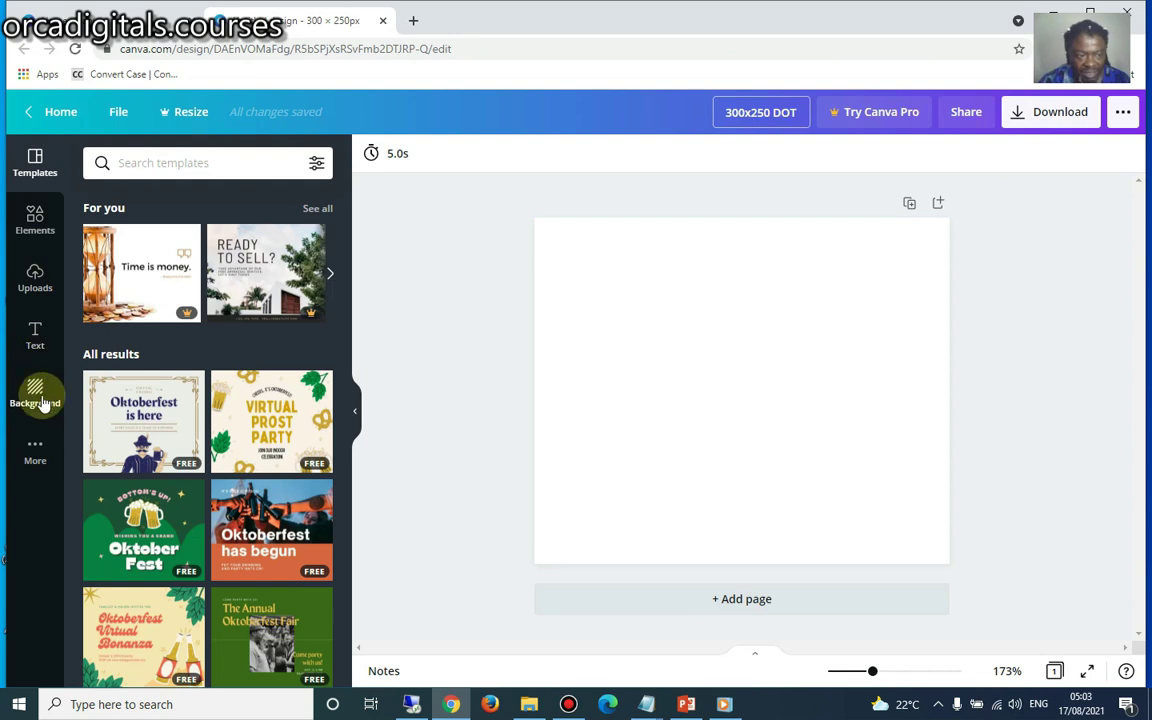
{"action": "left_click", "coordinate": [35, 452]}
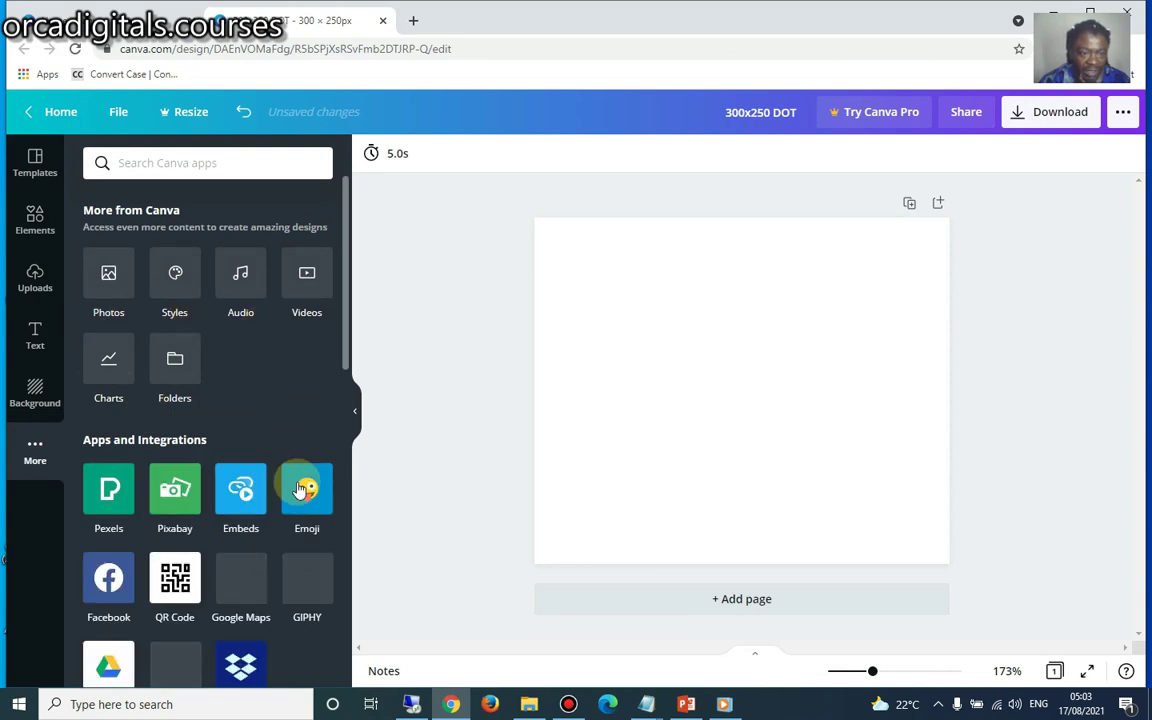
{"action": "scroll", "coordinate": [247, 508], "scroll_direction": "down", "scroll_amount": 5}
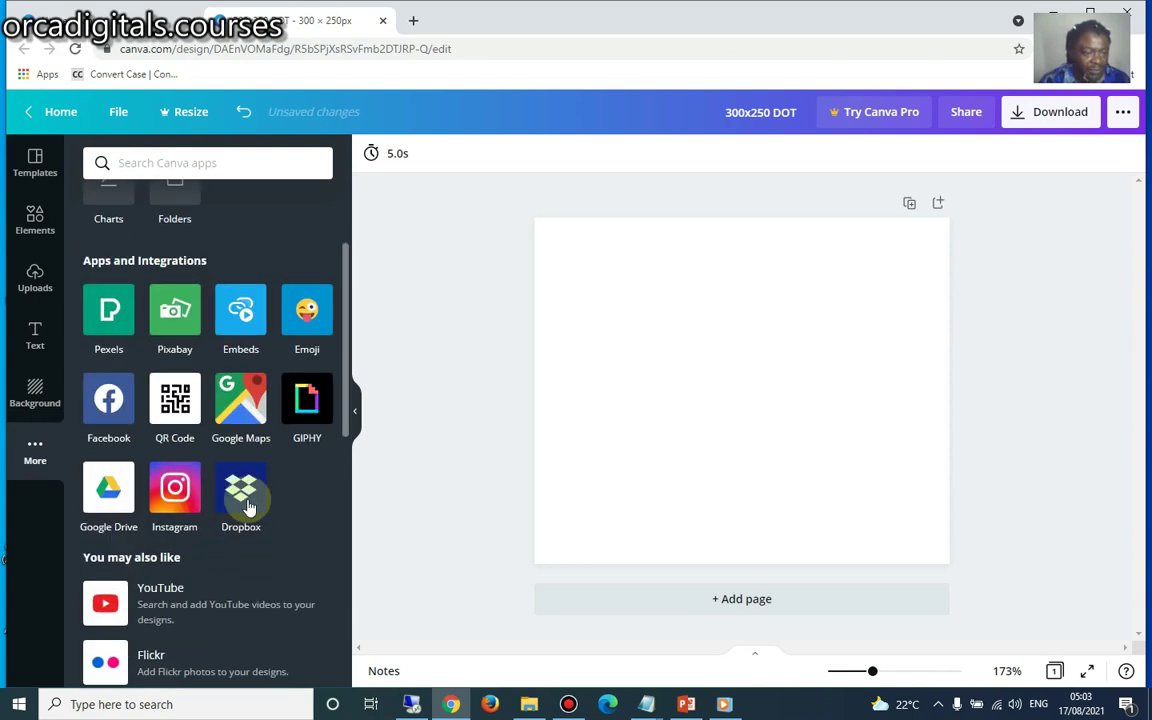
{"action": "scroll", "coordinate": [247, 513], "scroll_direction": "down", "scroll_amount": 1}
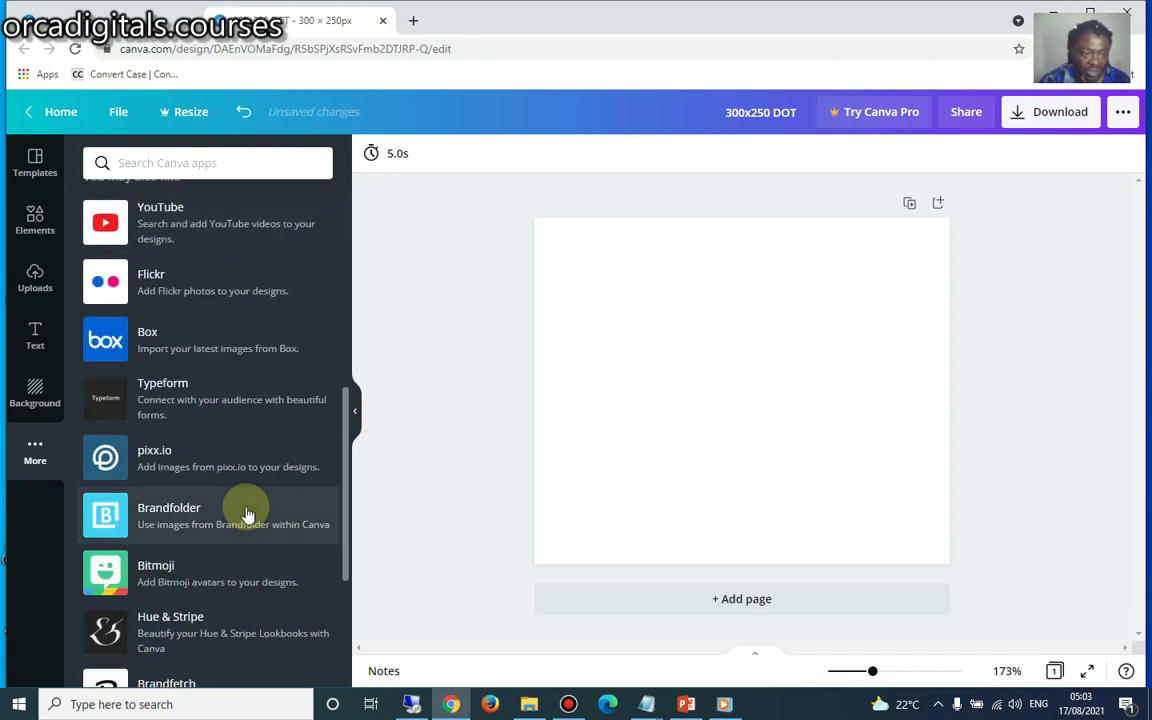
{"action": "scroll", "coordinate": [244, 514], "scroll_direction": "up", "scroll_amount": 6}
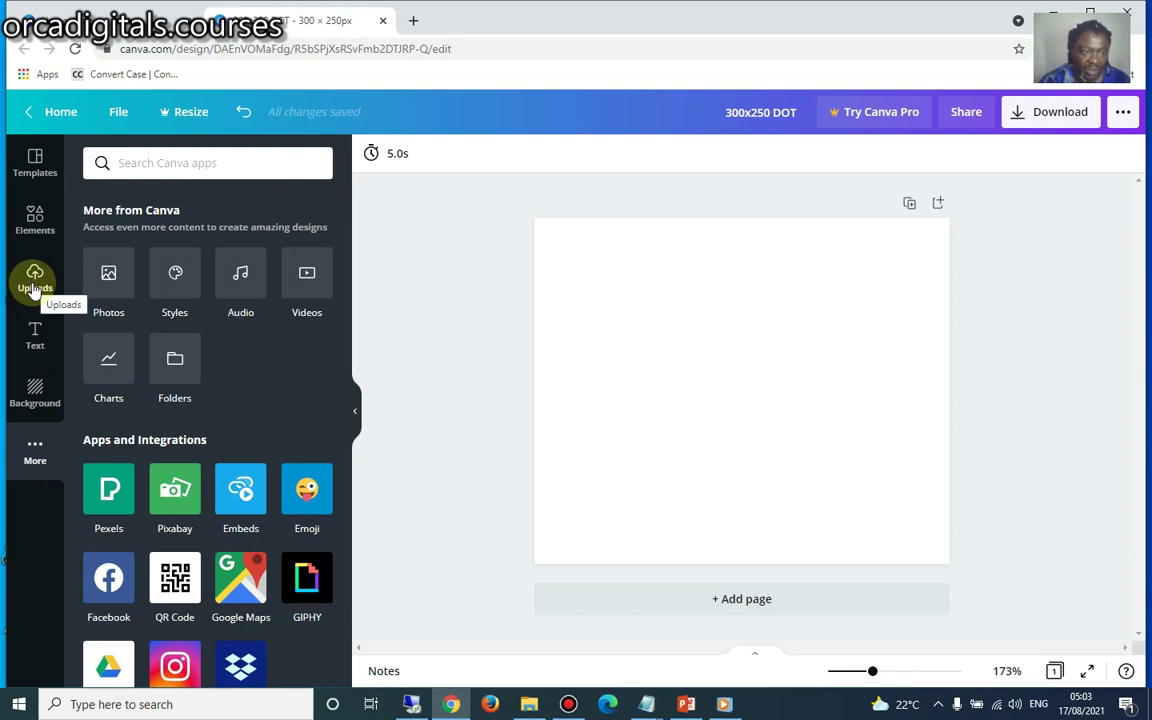
Add the uploaded photo of a black-and-tan dog walking on a leash beside its handler to the blank page.
{"action": "left_click", "coordinate": [34, 289]}
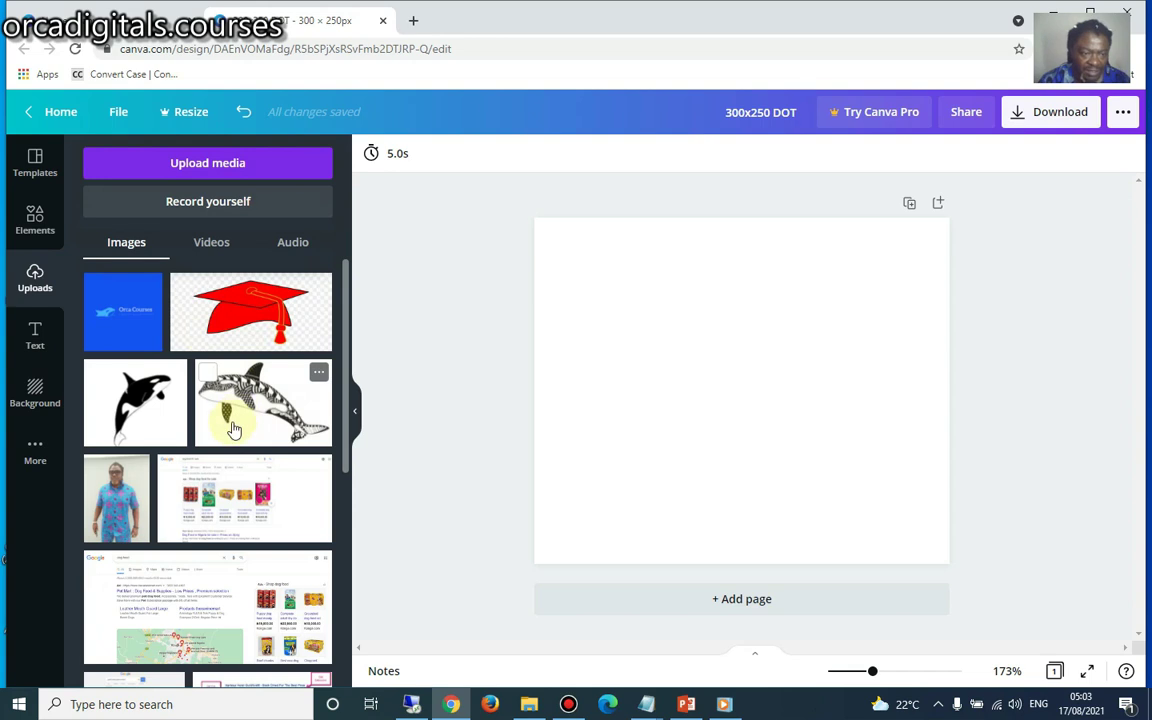
{"action": "scroll", "coordinate": [226, 432], "scroll_direction": "down", "scroll_amount": 1}
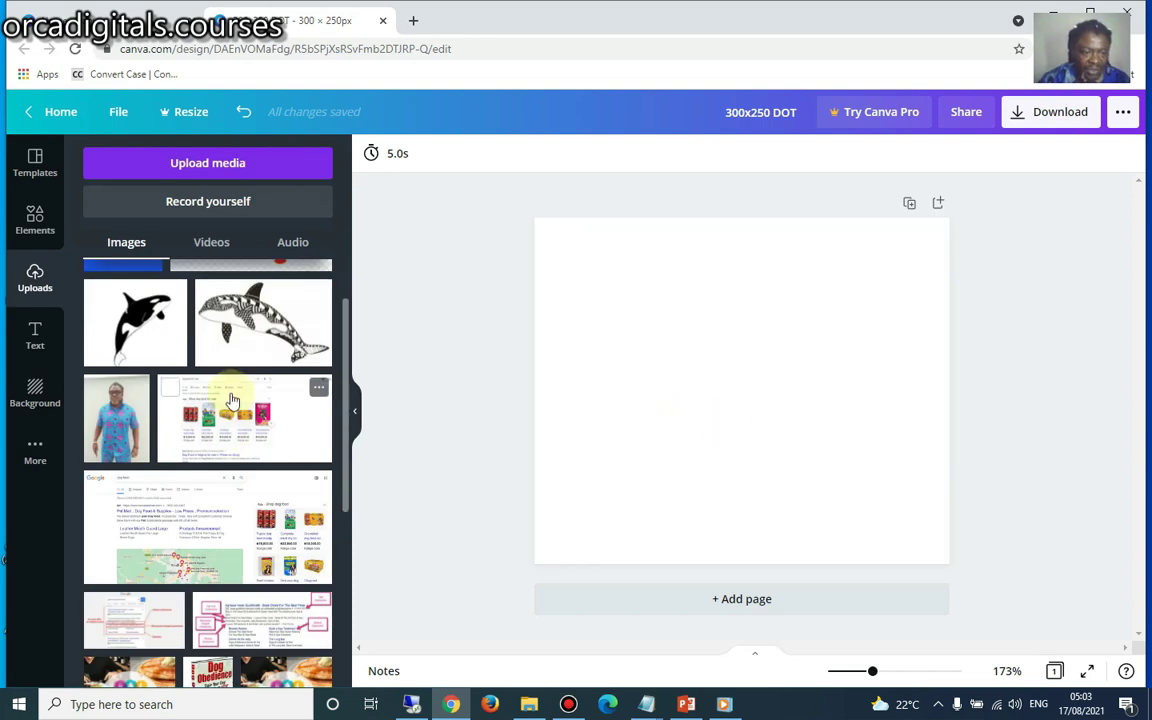
{"action": "scroll", "coordinate": [231, 400], "scroll_direction": "down", "scroll_amount": 3}
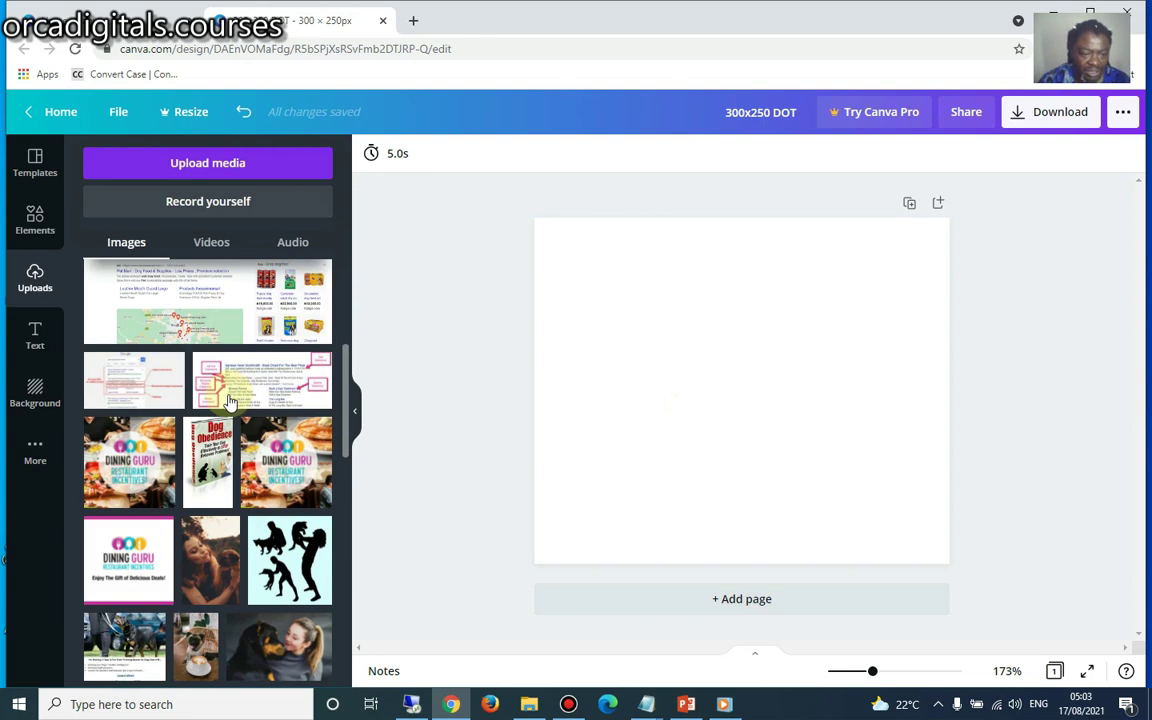
{"action": "scroll", "coordinate": [228, 400], "scroll_direction": "down", "scroll_amount": 3}
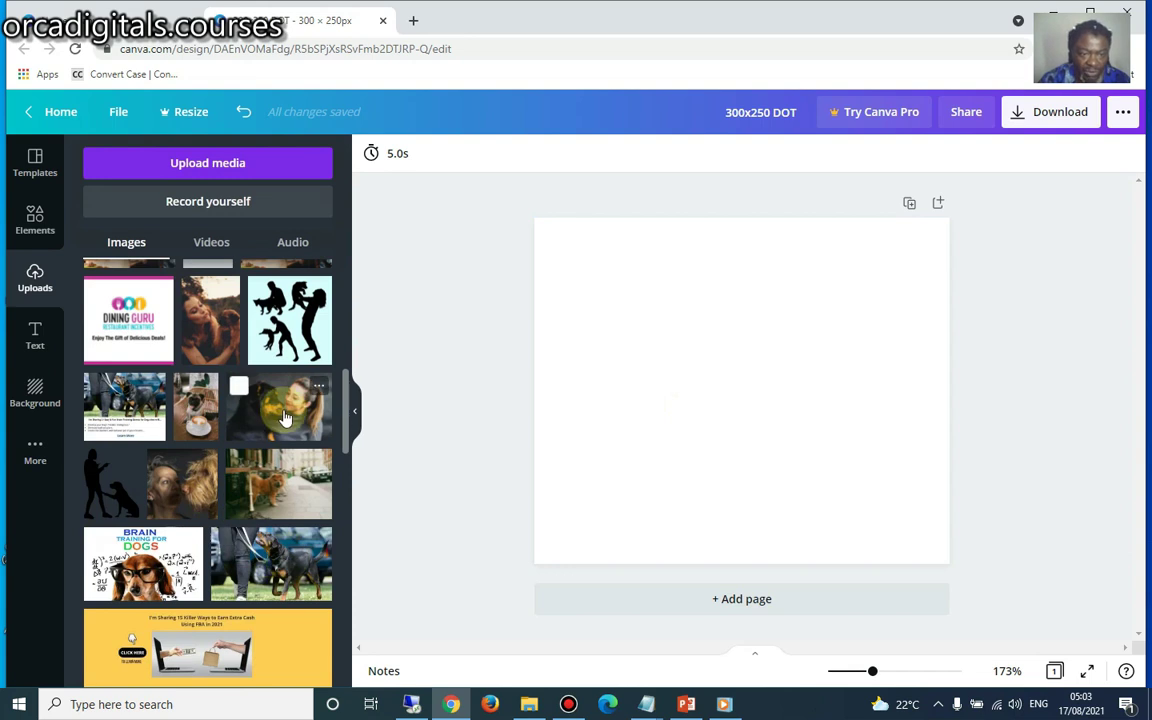
{"action": "mouse_move", "coordinate": [288, 568]}
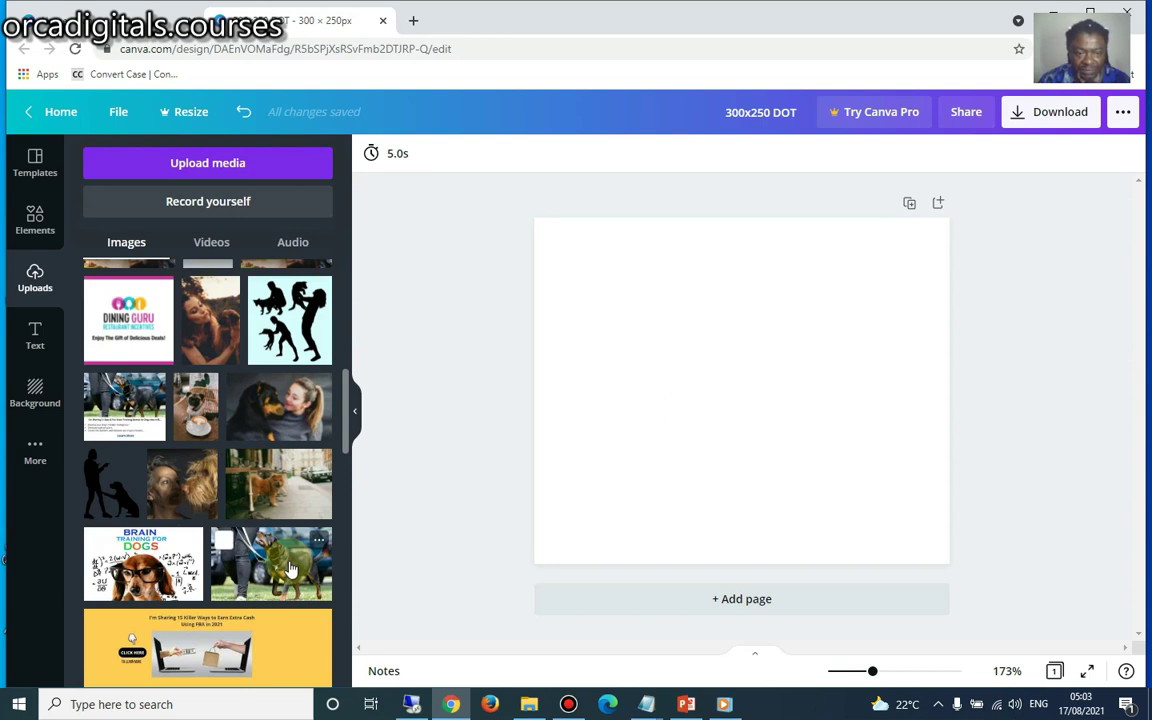
{"action": "left_click", "coordinate": [288, 568]}
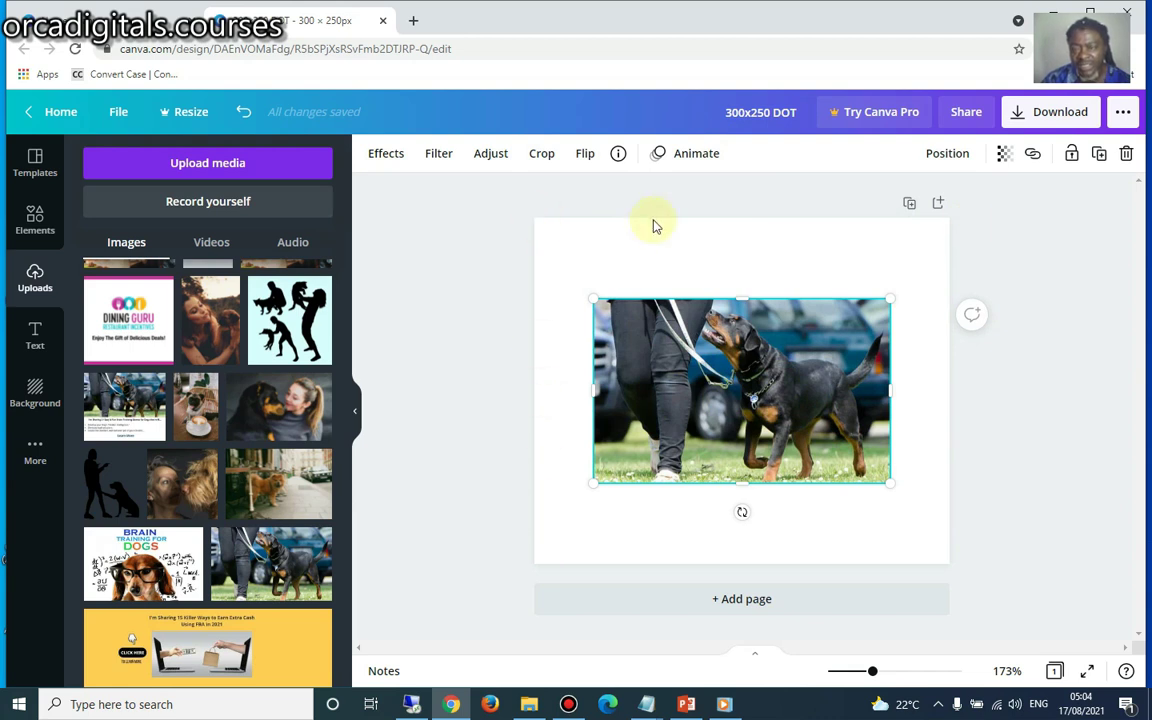
Move the dog photo up and stretch it to the page's full 300 px width and top edge, about 138 px high.
{"action": "left_click", "coordinate": [737, 400]}
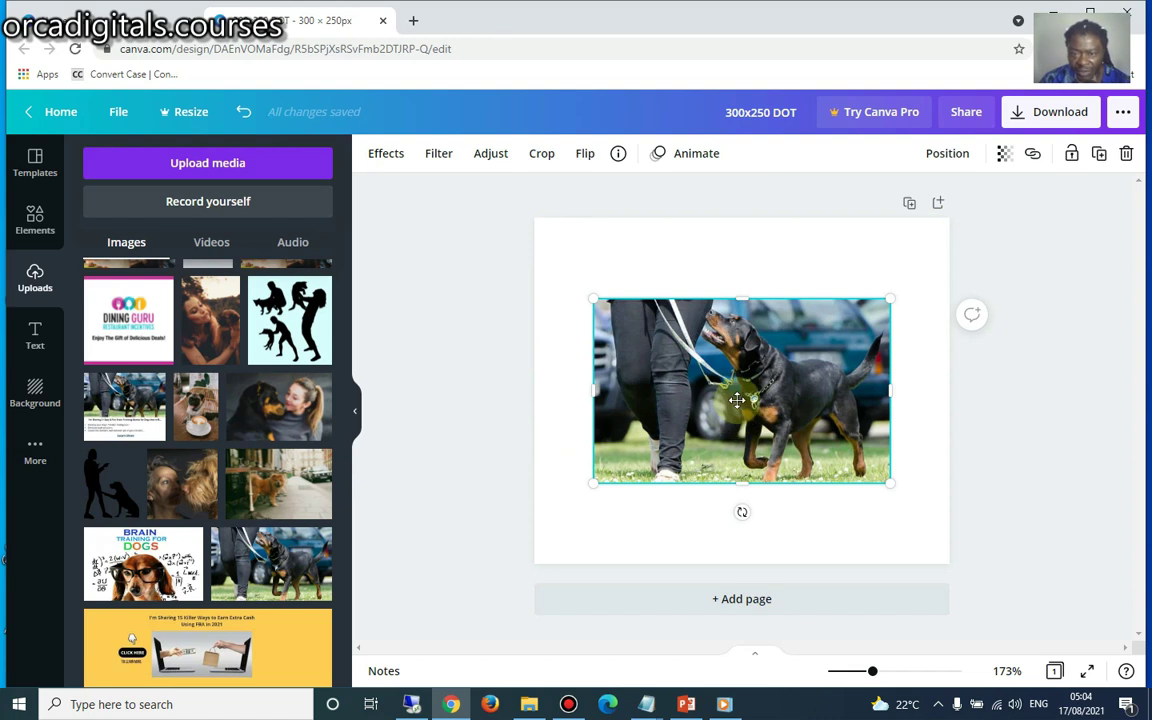
{"action": "left_click_drag", "start_coordinate": [737, 400], "coordinate": [731, 341]}
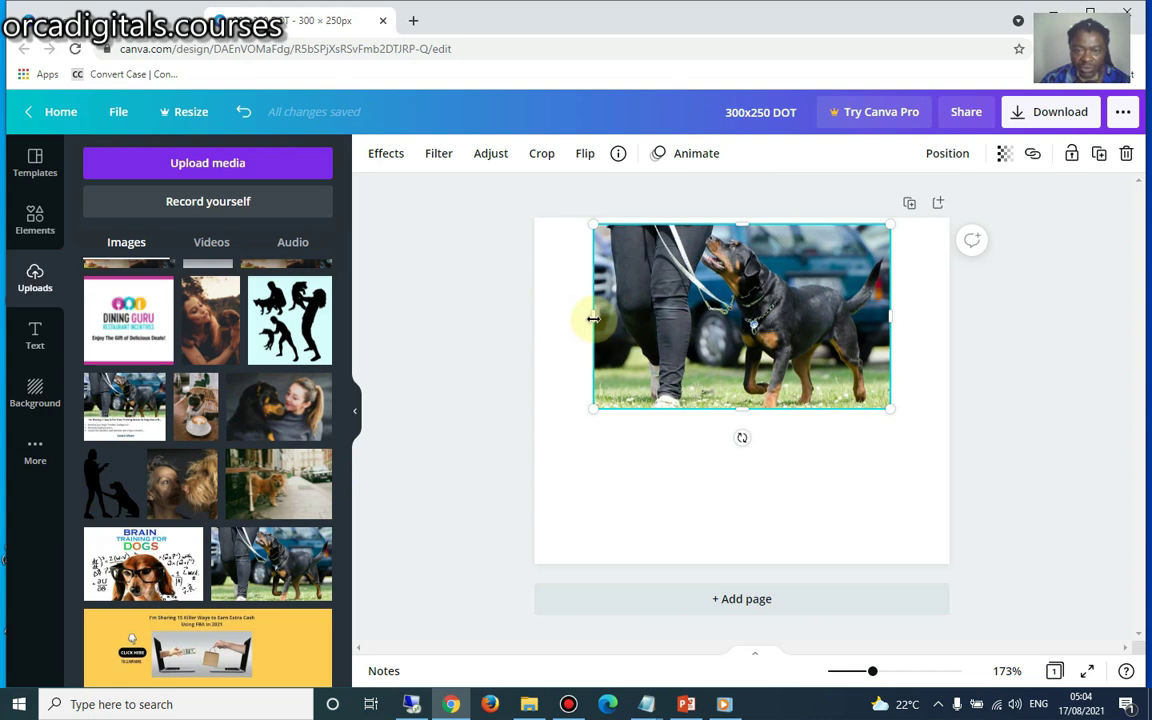
{"action": "left_click_drag", "start_coordinate": [587, 316], "coordinate": [535, 321]}
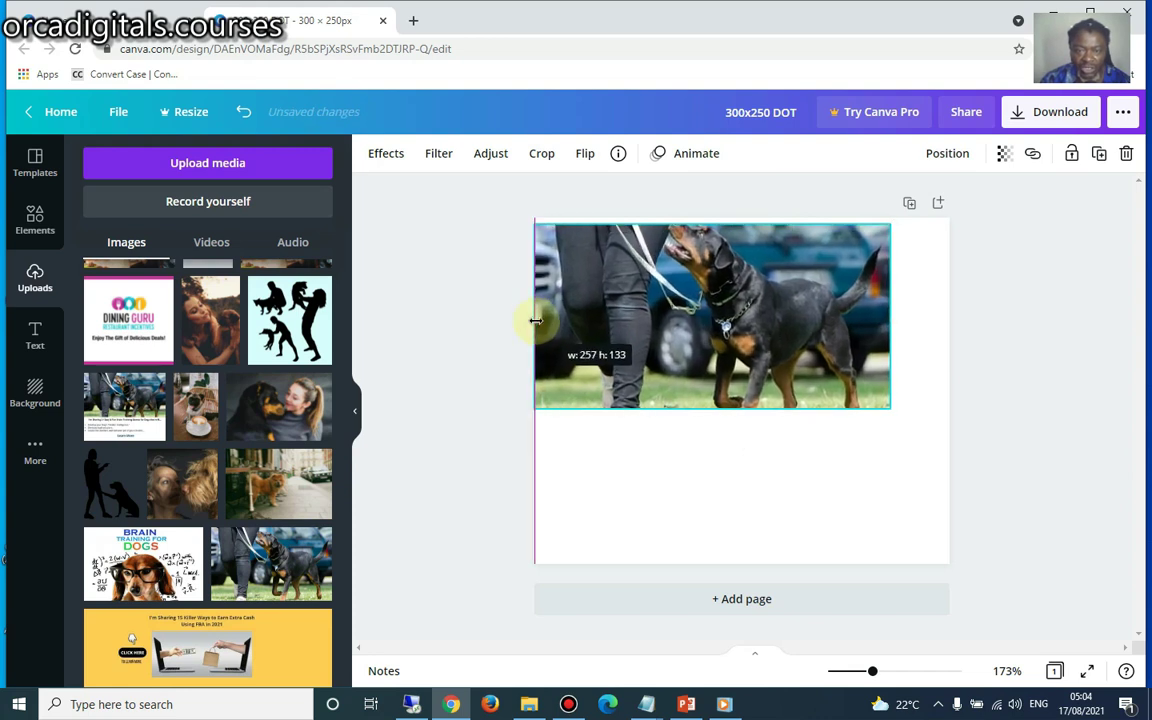
{"action": "left_click_drag", "start_coordinate": [889, 320], "coordinate": [944, 316]}
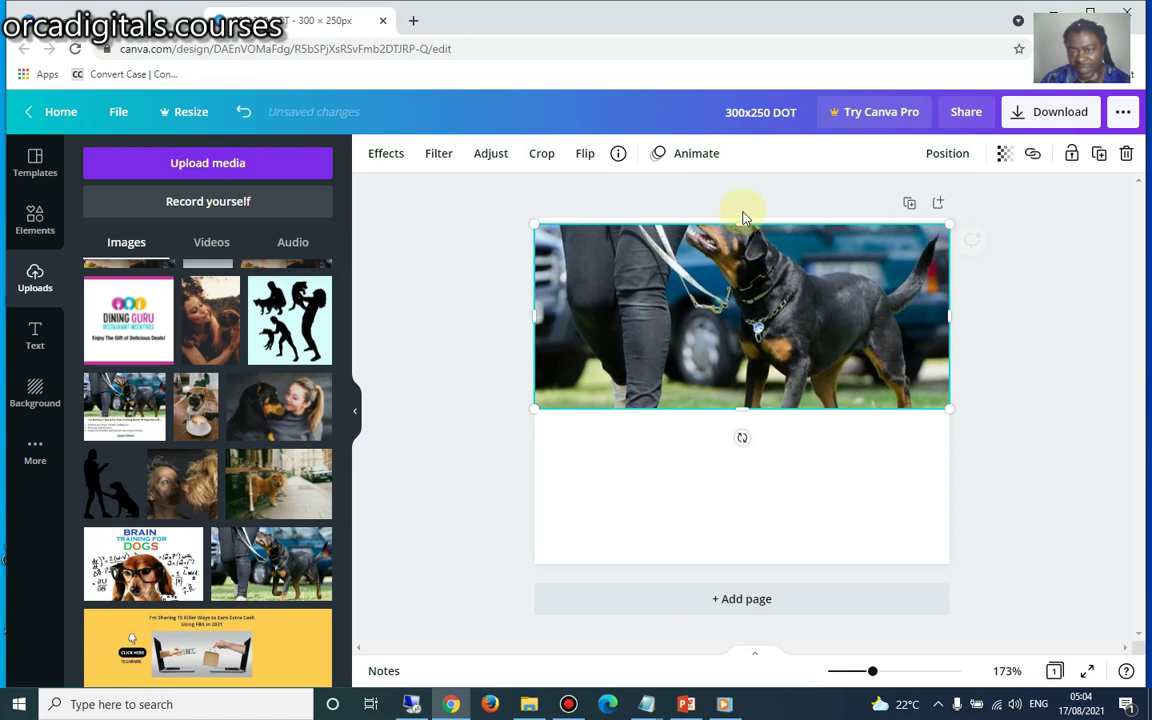
{"action": "left_click_drag", "start_coordinate": [743, 216], "coordinate": [744, 208]}
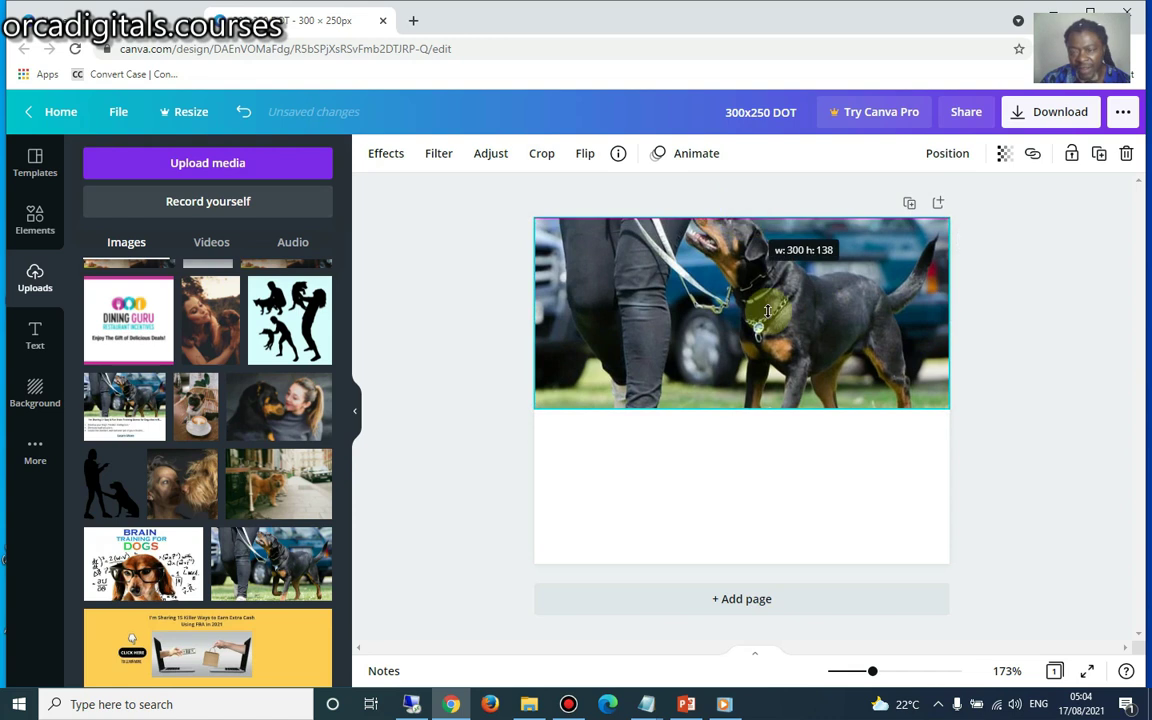
Extend the dog photo's lower edge downward so it covers roughly the upper three-fifths of the page.
{"action": "left_click", "coordinate": [753, 414]}
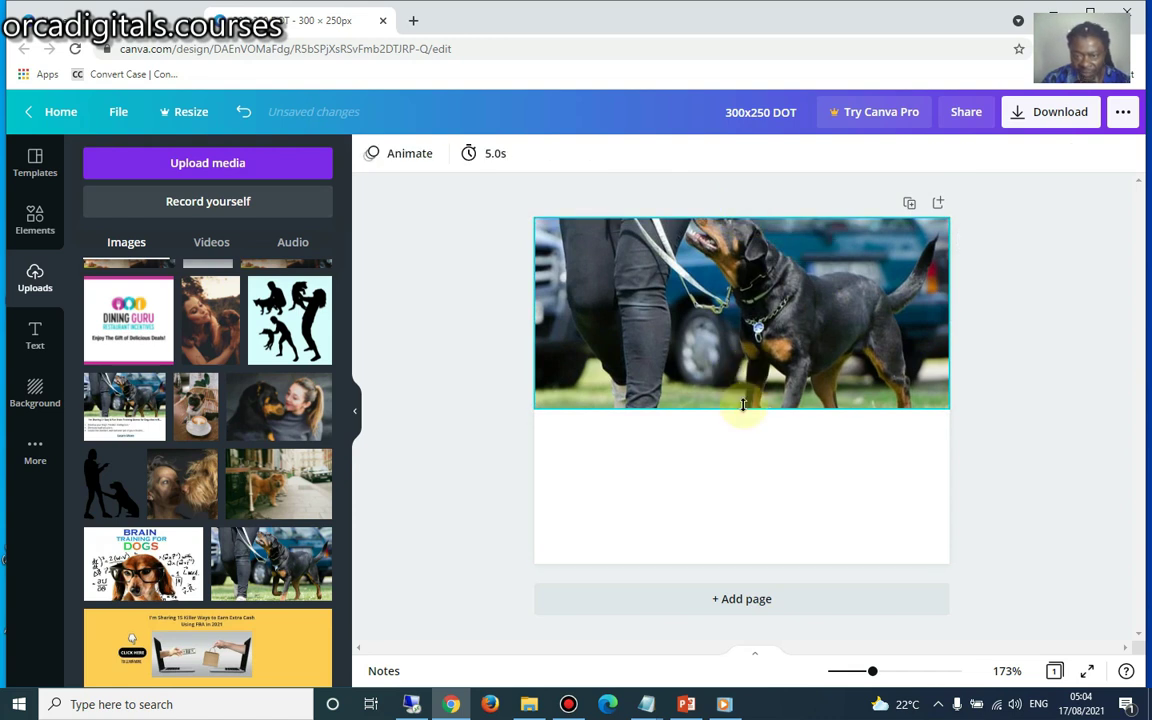
{"action": "left_click", "coordinate": [743, 404]}
{"action": "left_click_drag", "start_coordinate": [743, 410], "coordinate": [717, 476]}
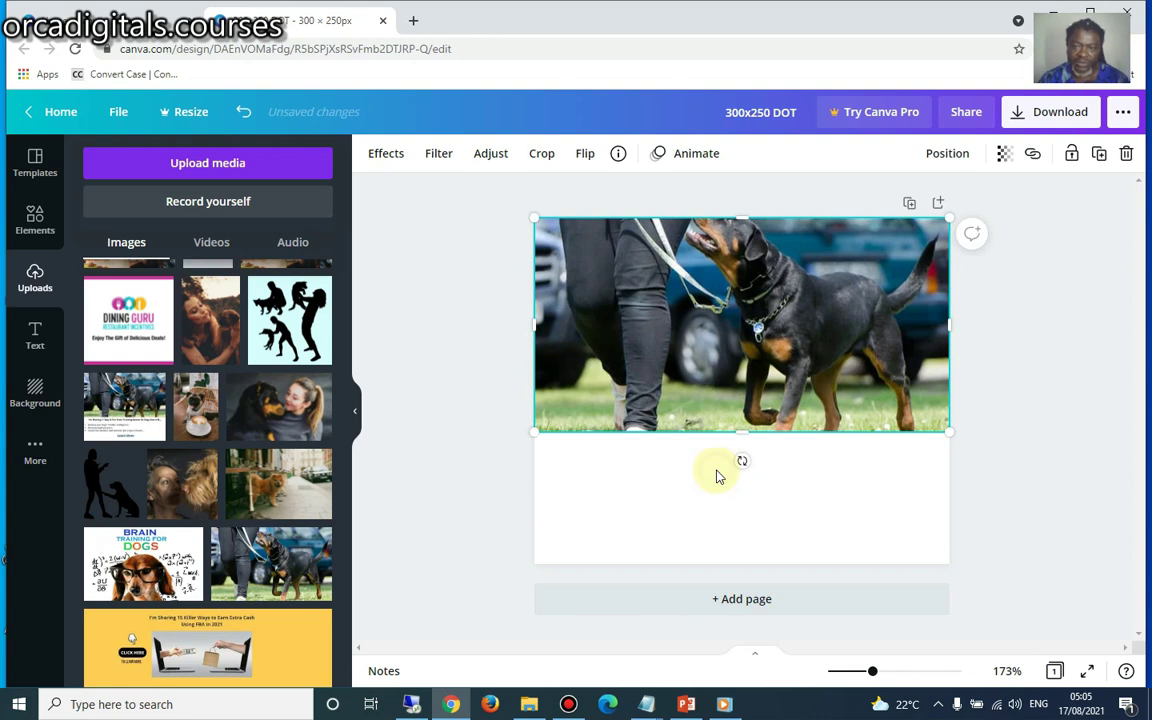
Add a heading text box and place it horizontally centred in the white area directly below the dog photo.
{"action": "left_click", "coordinate": [607, 501]}
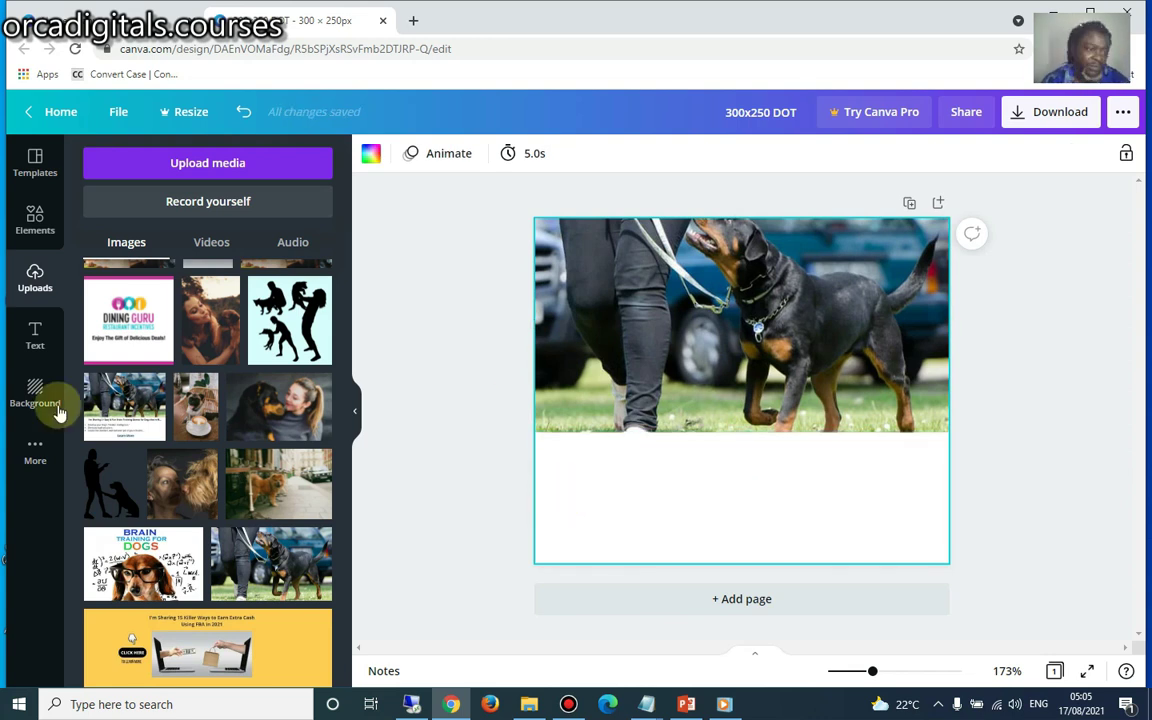
{"action": "left_click", "coordinate": [35, 347]}
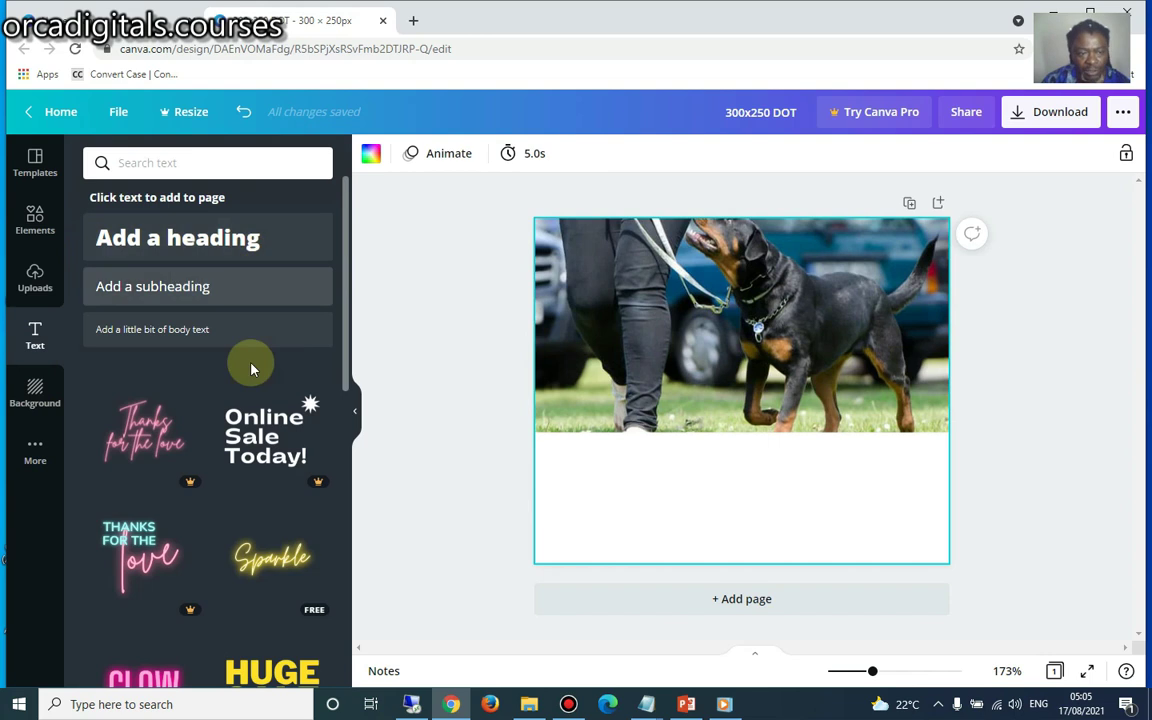
{"action": "left_click_drag", "start_coordinate": [224, 329], "coordinate": [204, 362]}
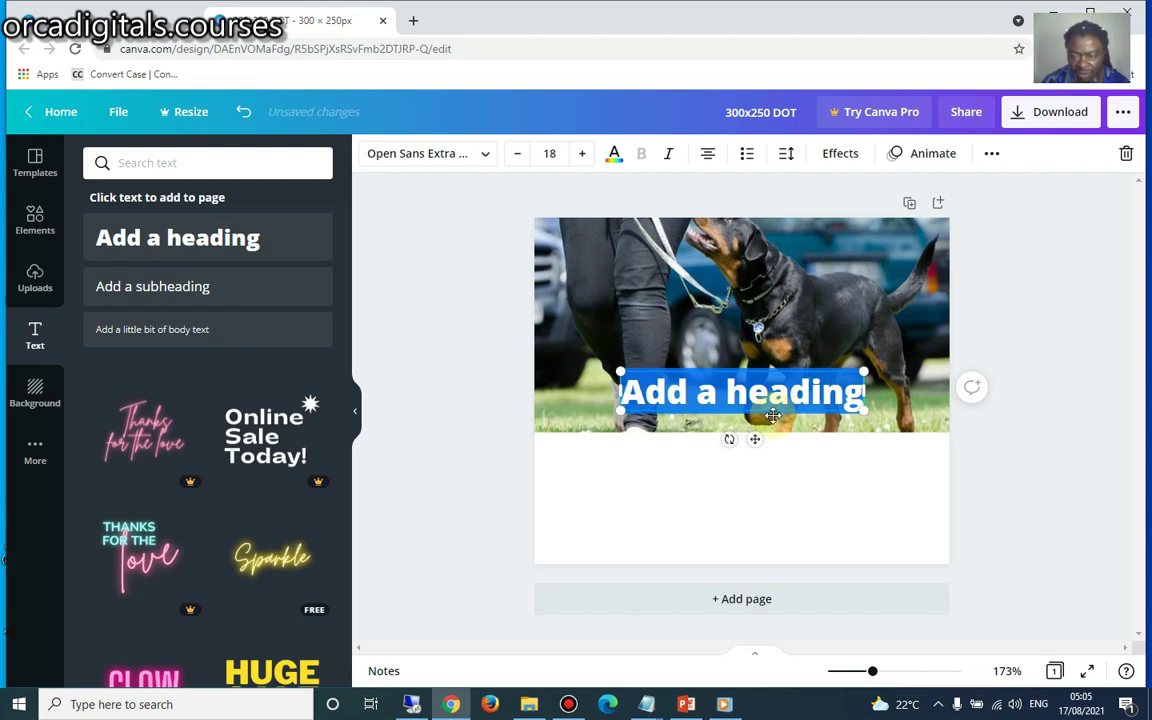
{"action": "left_click_drag", "start_coordinate": [772, 415], "coordinate": [772, 477]}
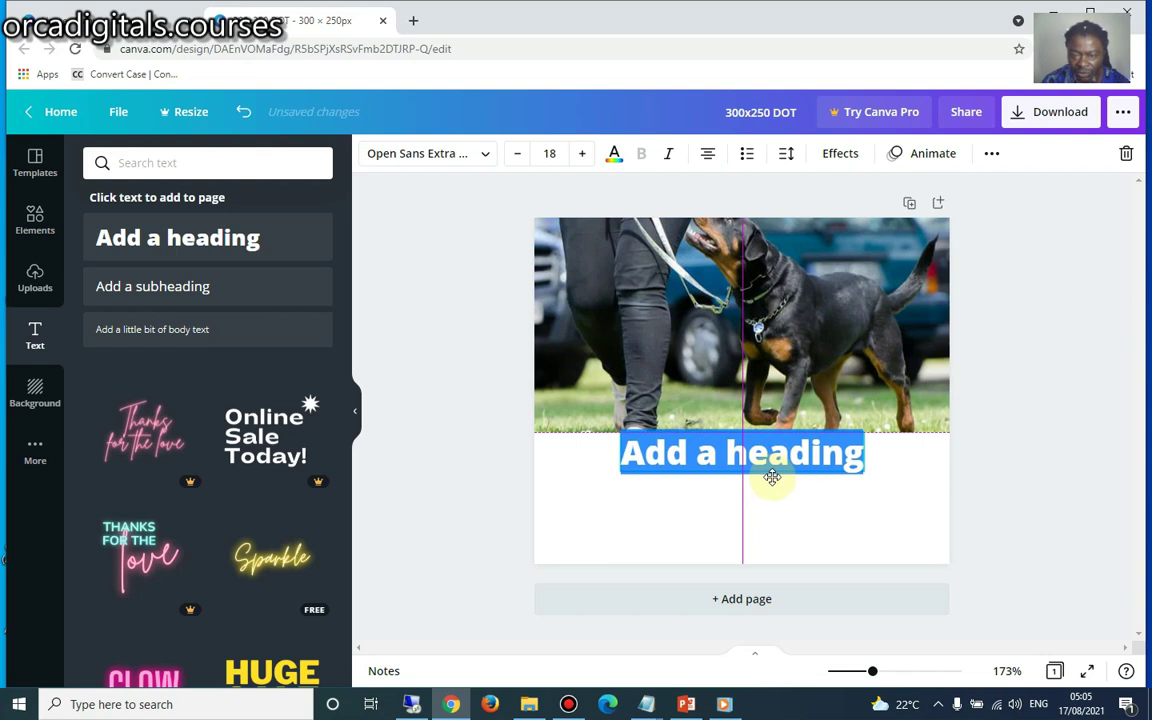
{"action": "left_click_drag", "start_coordinate": [772, 478], "coordinate": [771, 477]}
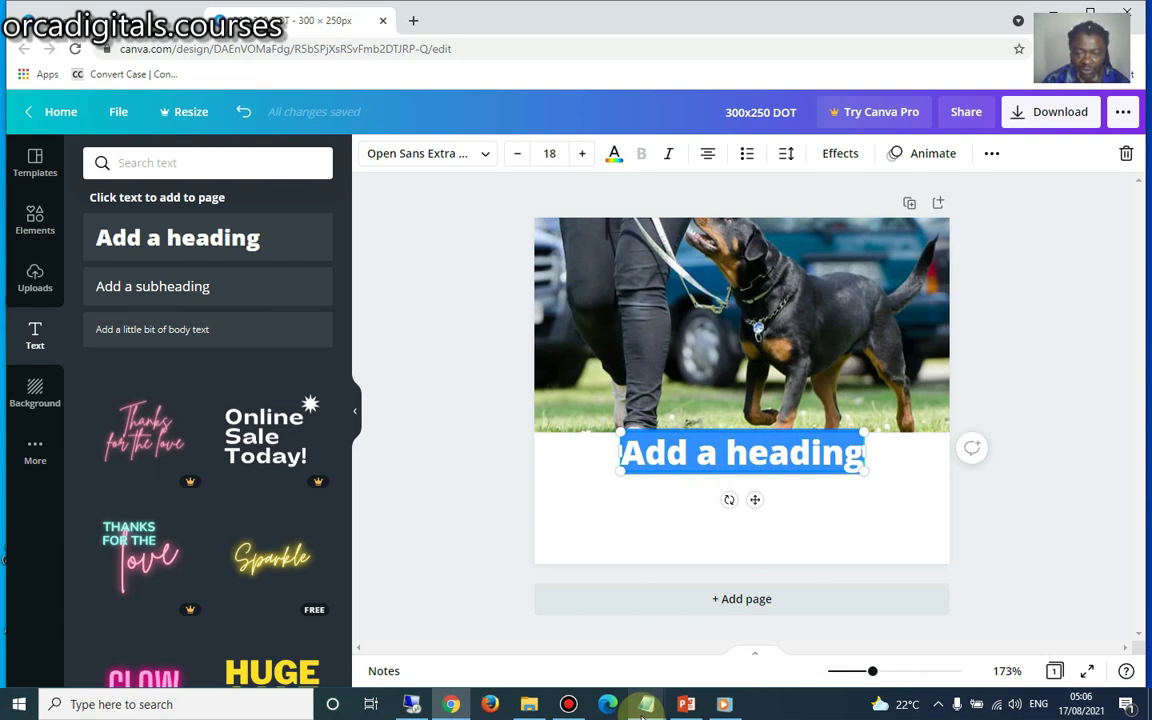
Switch to the Google Ads notes in Notepad and copy the headline "Dog Obedience Training?" from the 1st Ad Variation.
{"action": "mouse_move", "coordinate": [646, 706]}
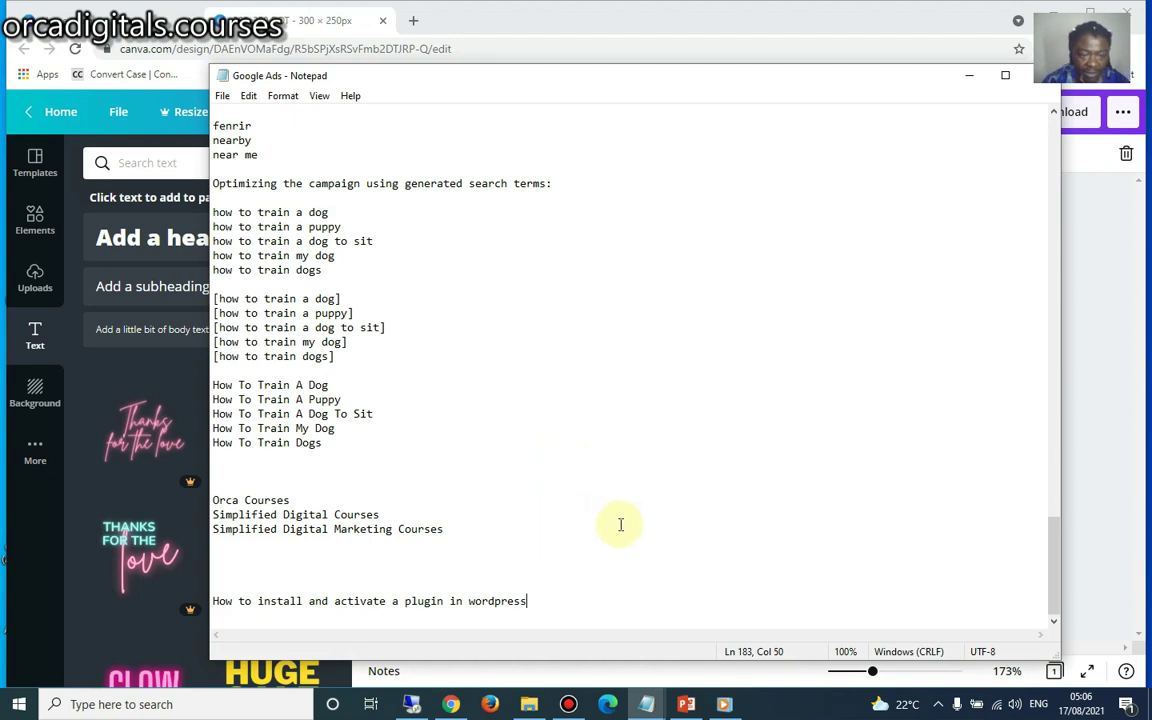
{"action": "scroll", "coordinate": [625, 525], "scroll_direction": "up", "scroll_amount": 11}
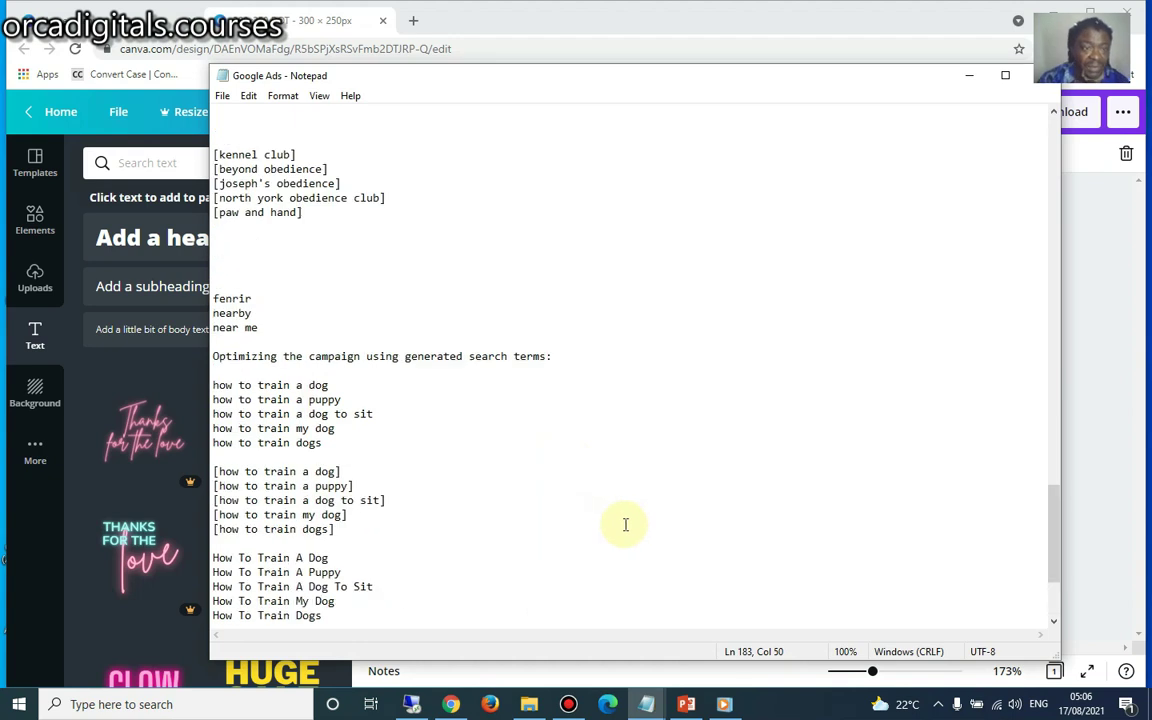
{"action": "scroll", "coordinate": [625, 525], "scroll_direction": "up", "scroll_amount": 4}
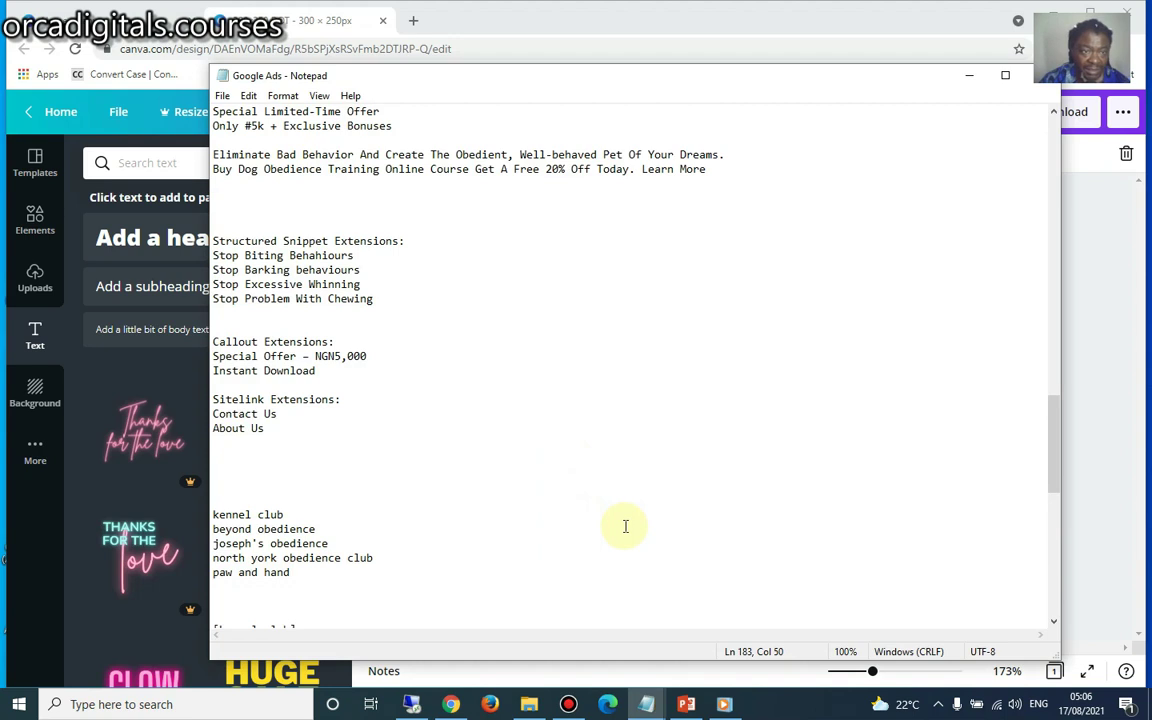
{"action": "scroll", "coordinate": [625, 526], "scroll_direction": "up", "scroll_amount": 7}
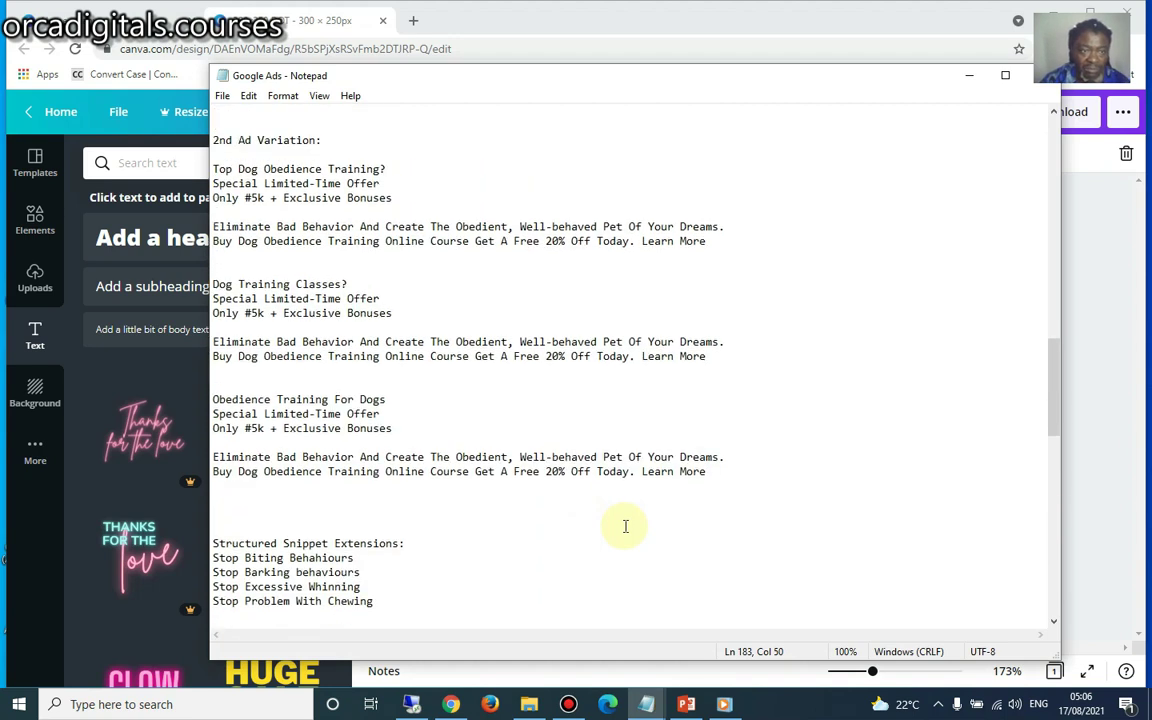
{"action": "scroll", "coordinate": [529, 458], "scroll_direction": "down", "scroll_amount": 2}
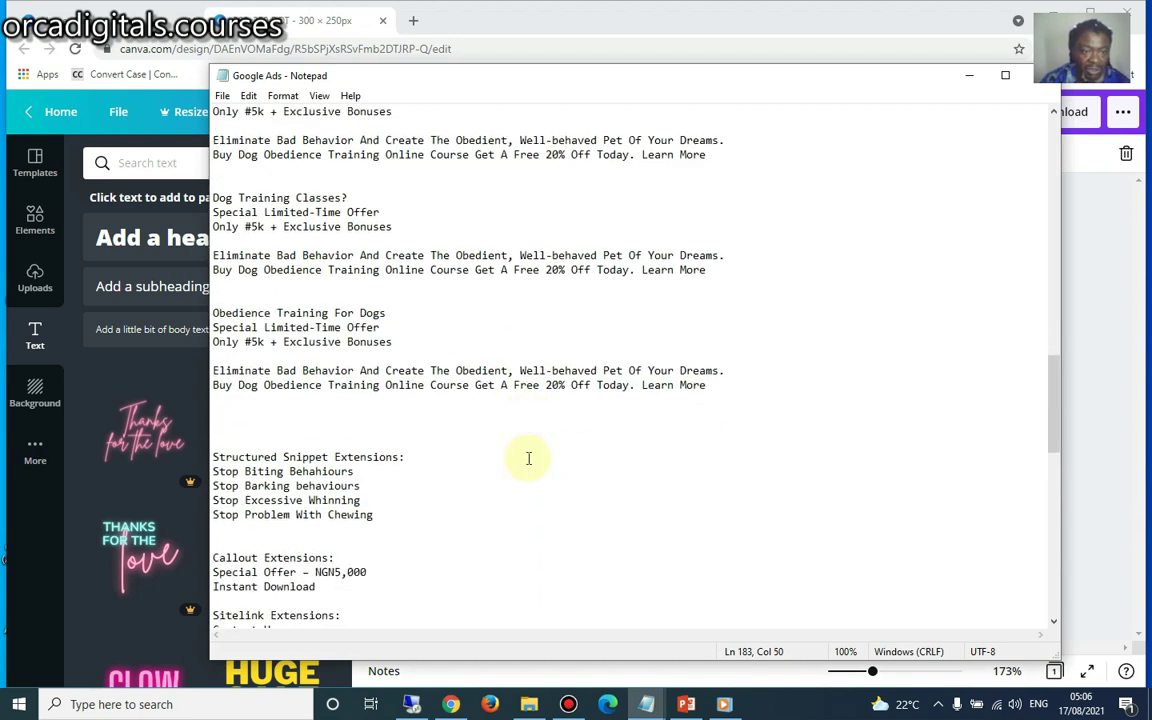
{"action": "scroll", "coordinate": [528, 458], "scroll_direction": "up", "scroll_amount": 1}
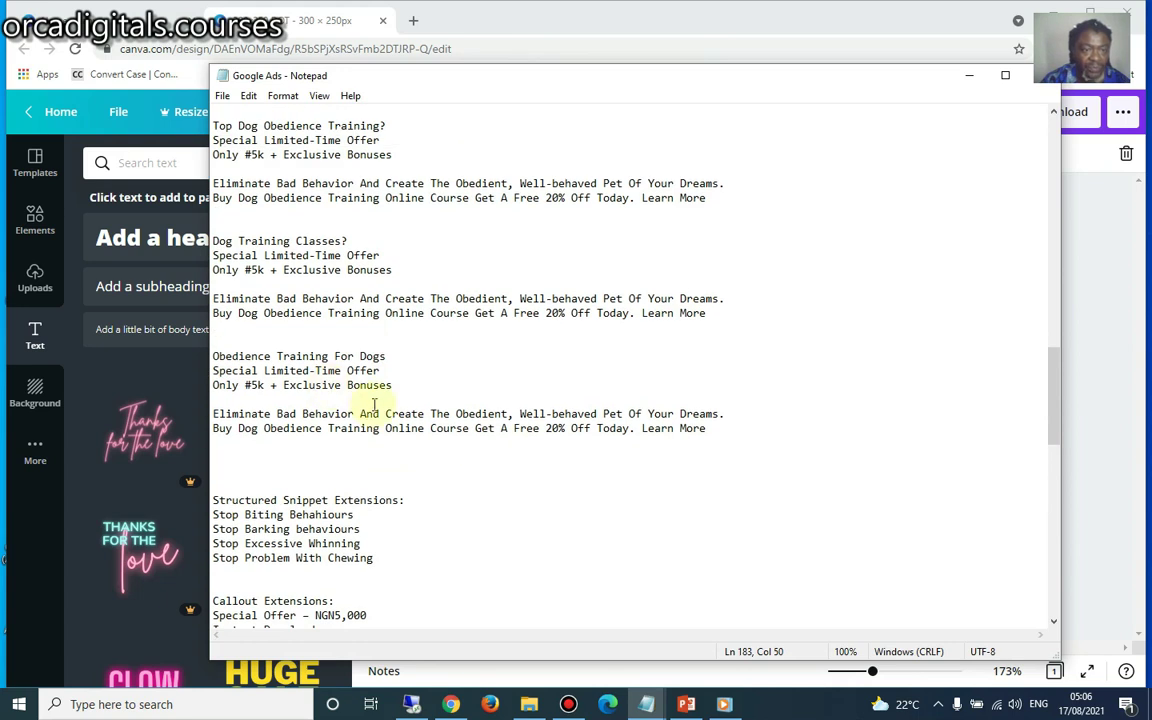
{"action": "scroll", "coordinate": [365, 401], "scroll_direction": "up", "scroll_amount": 2}
{"action": "scroll", "coordinate": [422, 410], "scroll_direction": "up", "scroll_amount": 2}
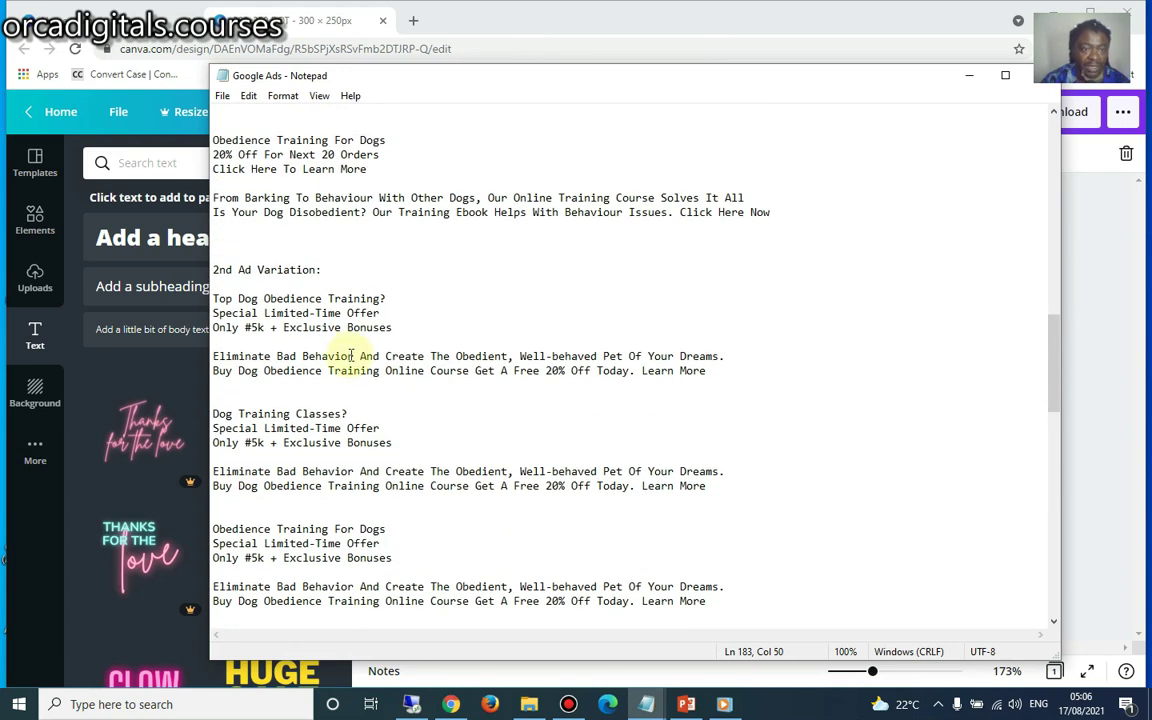
{"action": "scroll", "coordinate": [462, 380], "scroll_direction": "up", "scroll_amount": 1}
{"action": "scroll", "coordinate": [364, 330], "scroll_direction": "up", "scroll_amount": 1}
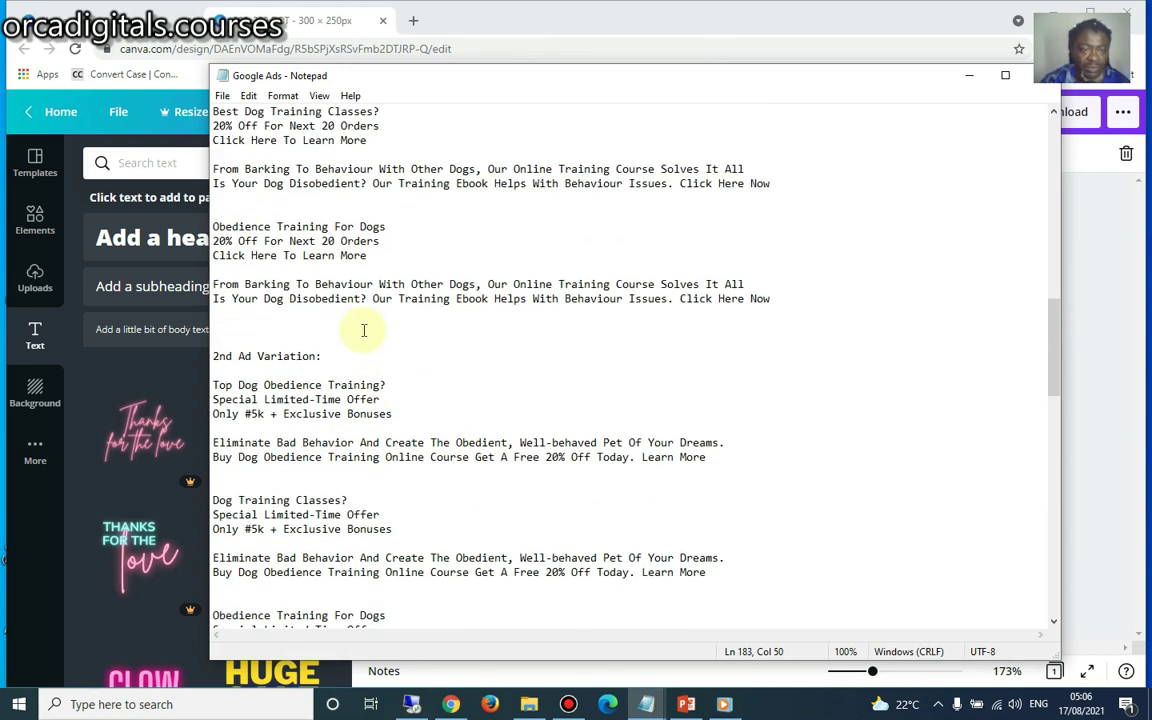
{"action": "scroll", "coordinate": [364, 330], "scroll_direction": "up", "scroll_amount": 1}
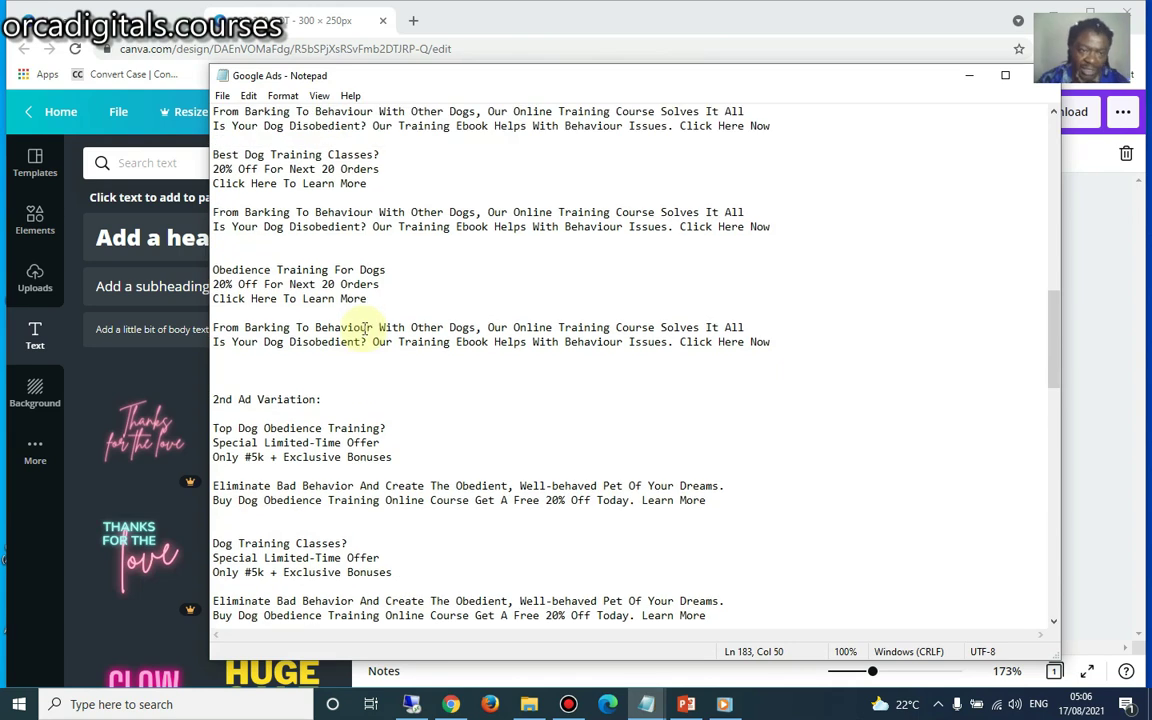
{"action": "scroll", "coordinate": [390, 384], "scroll_direction": "up", "scroll_amount": 1}
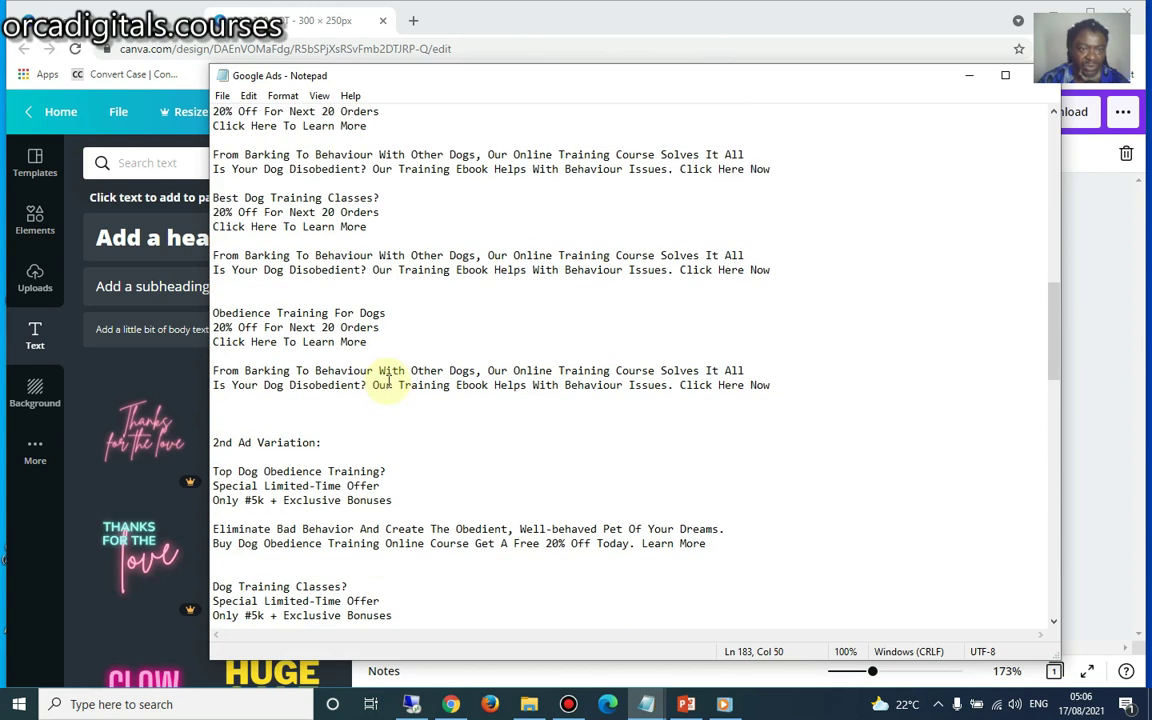
{"action": "scroll", "coordinate": [388, 384], "scroll_direction": "up", "scroll_amount": 2}
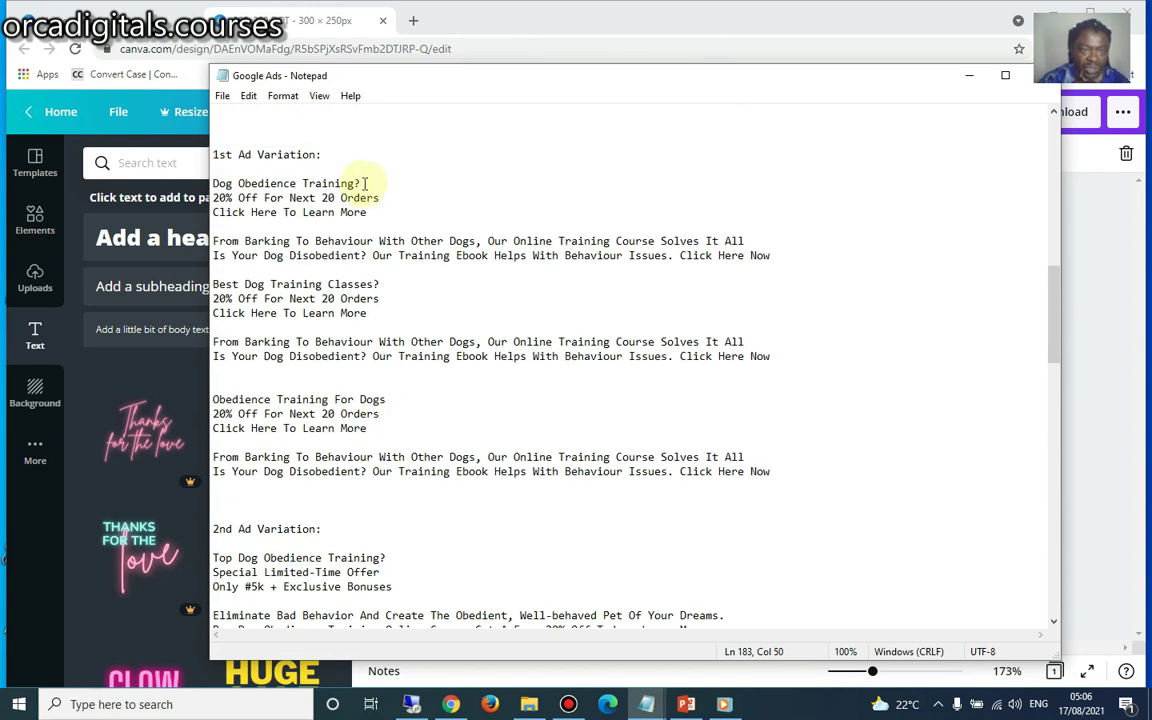
{"action": "left_click_drag", "start_coordinate": [362, 183], "coordinate": [185, 172]}
{"action": "right_click", "coordinate": [294, 183]}
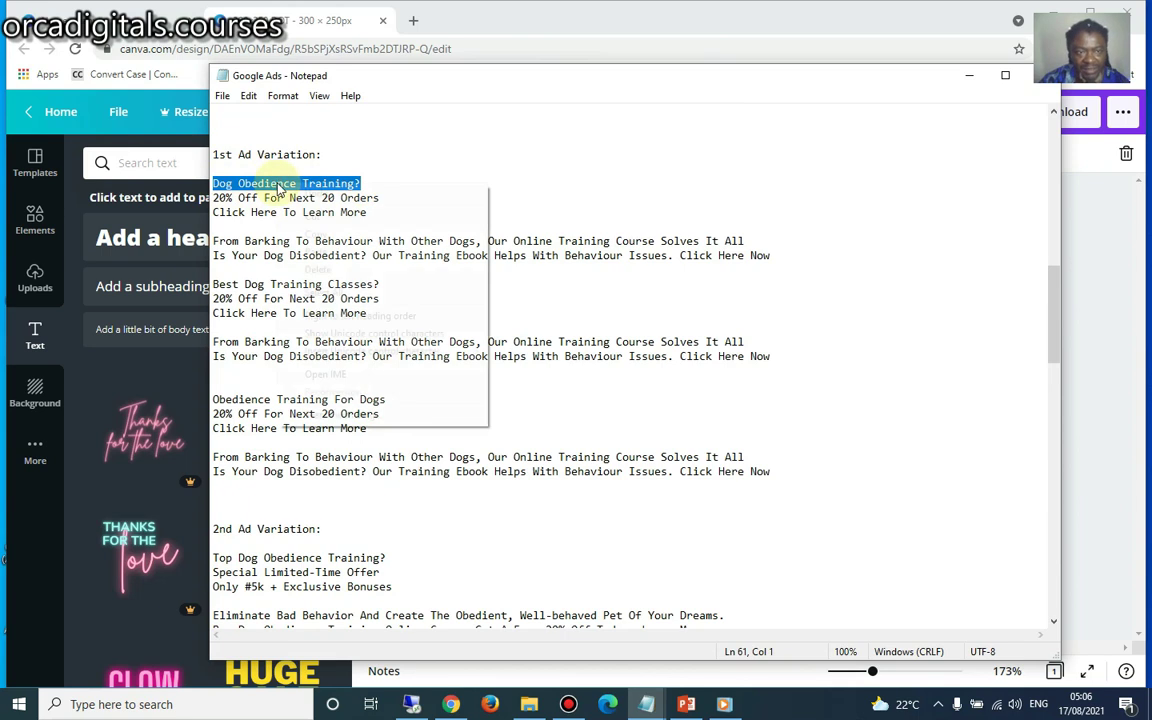
{"action": "left_click", "coordinate": [316, 234]}
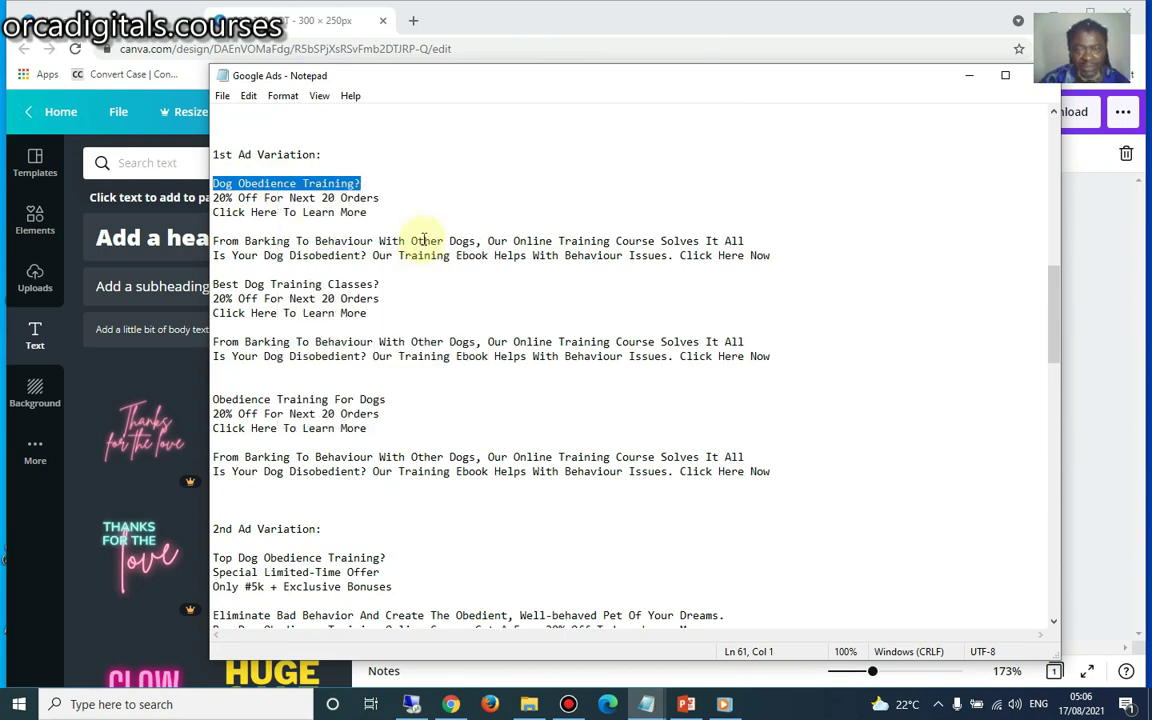
Return to Canva and replace the heading placeholder with the copied text "Dog Obedience Training?".
{"action": "left_click", "coordinate": [970, 80]}
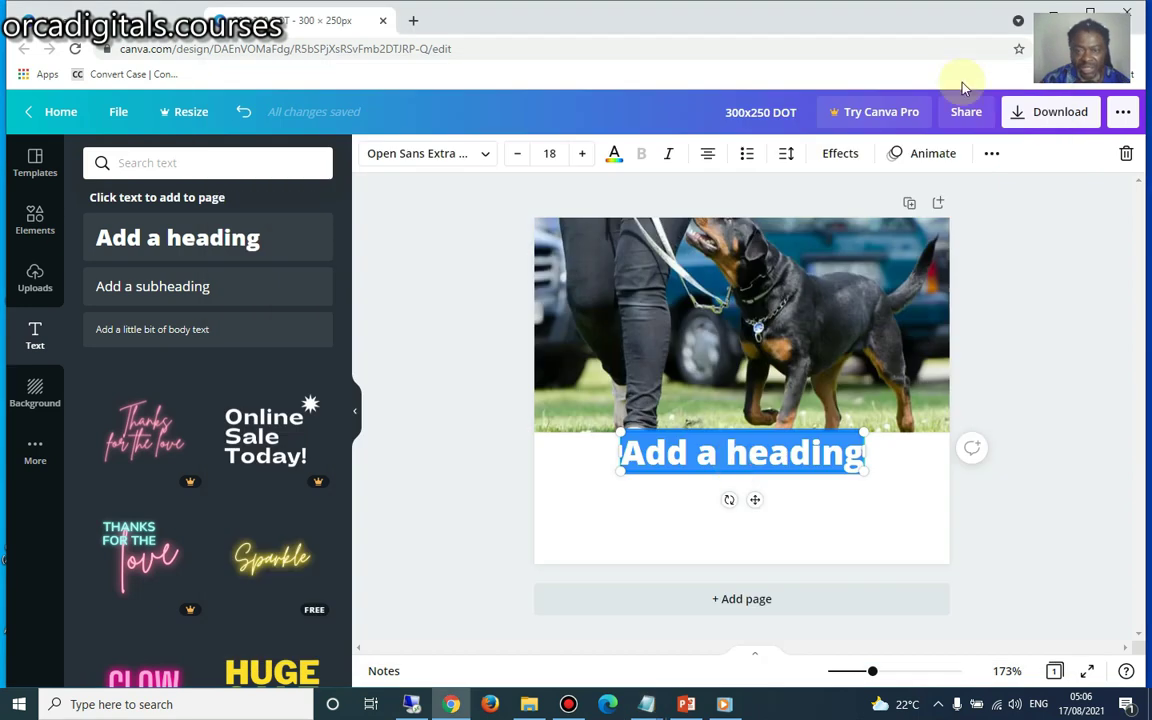
{"action": "right_click", "coordinate": [731, 457]}
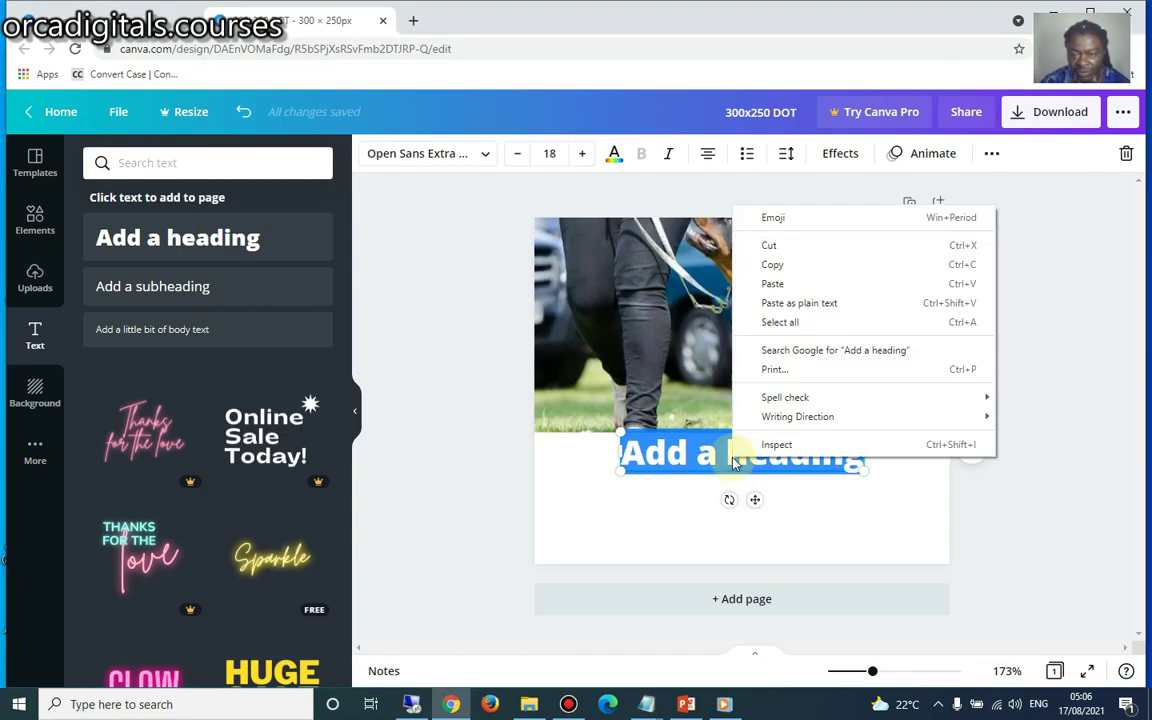
{"action": "left_click", "coordinate": [776, 284]}
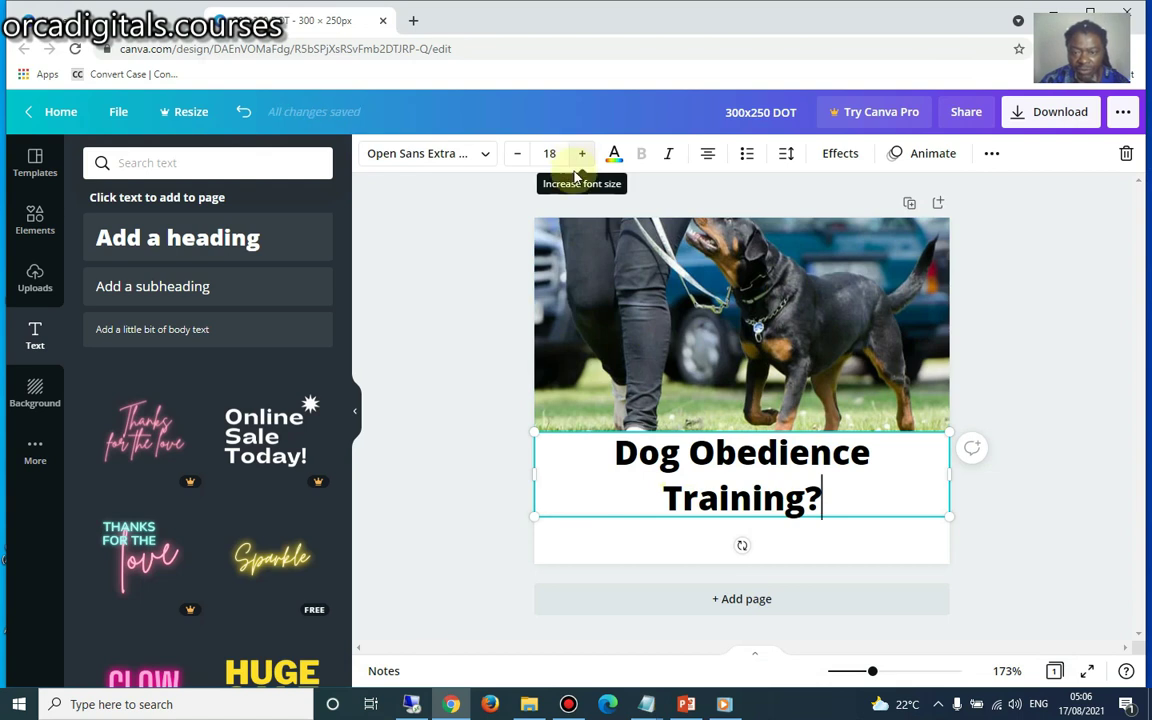
Set the "Dog Obedience Training?" heading's font size to 16 and widen its text box to the page's full width.
{"action": "left_click_drag", "start_coordinate": [830, 497], "coordinate": [612, 453]}
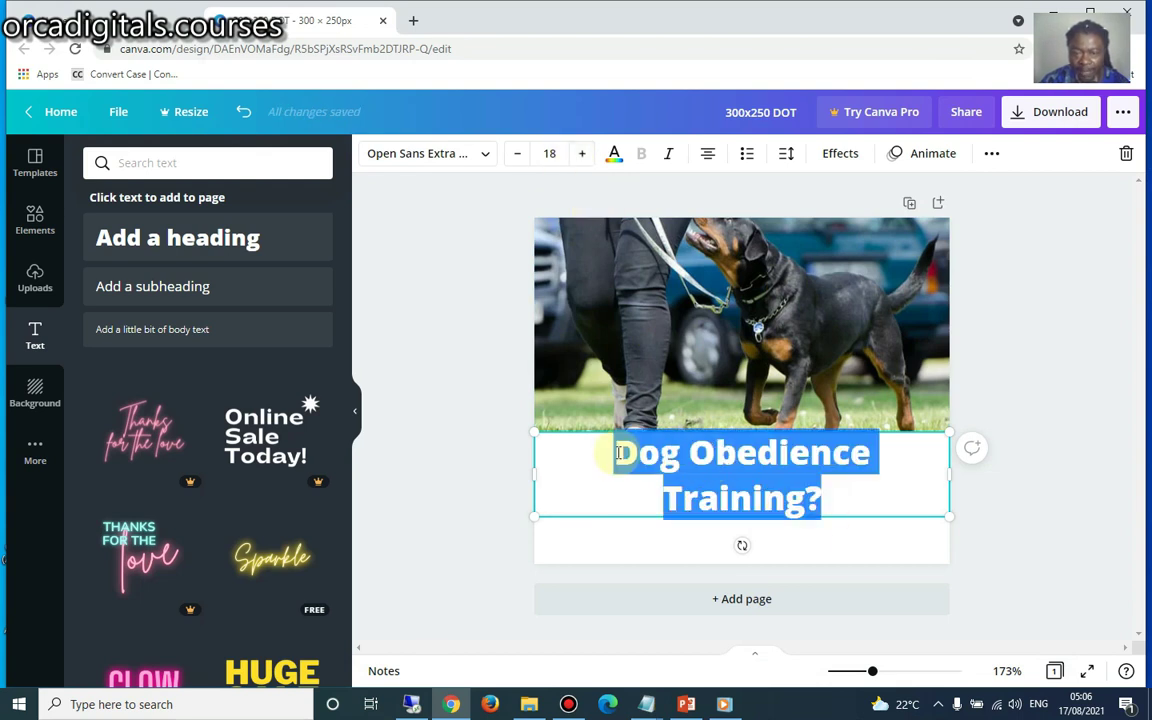
{"action": "left_click", "coordinate": [549, 153]}
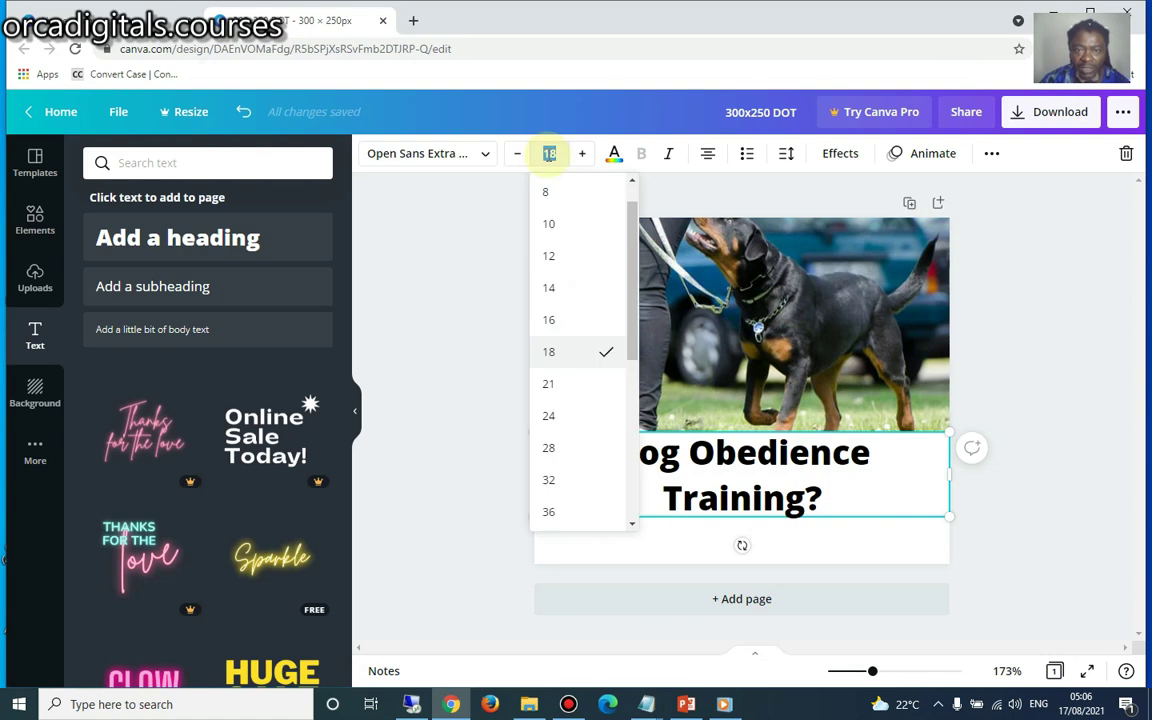
{"action": "left_click", "coordinate": [567, 323]}
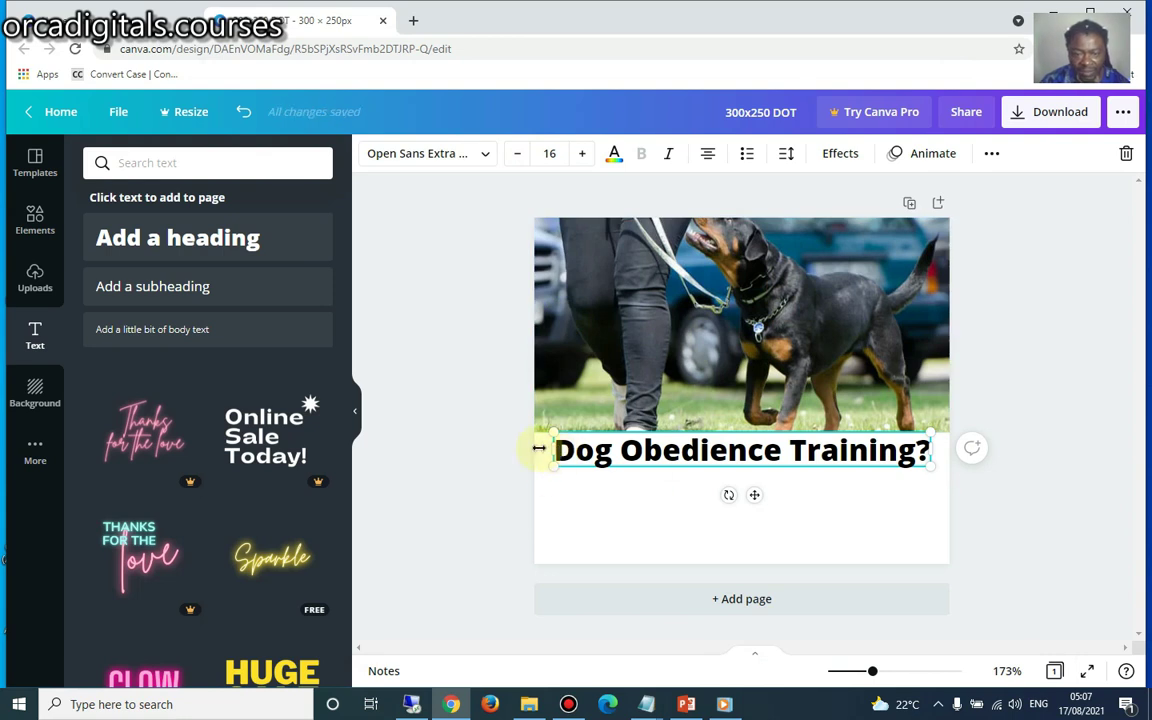
{"action": "left_click_drag", "start_coordinate": [538, 448], "coordinate": [532, 450]}
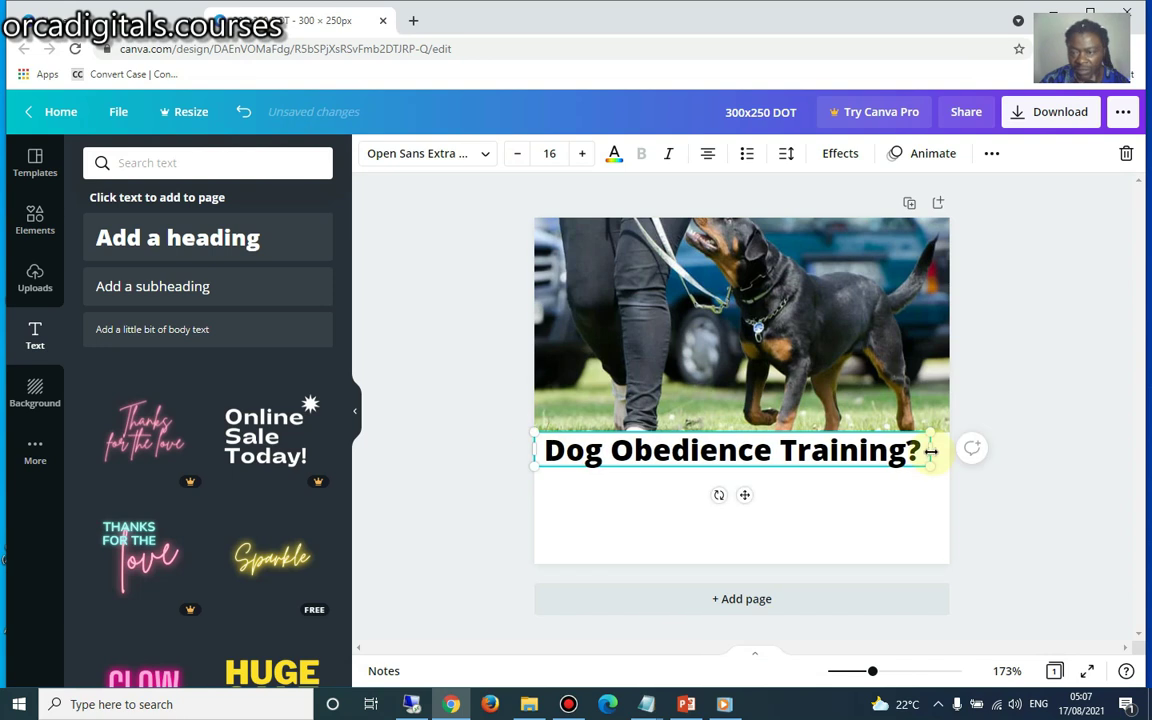
{"action": "left_click_drag", "start_coordinate": [930, 451], "coordinate": [990, 512]}
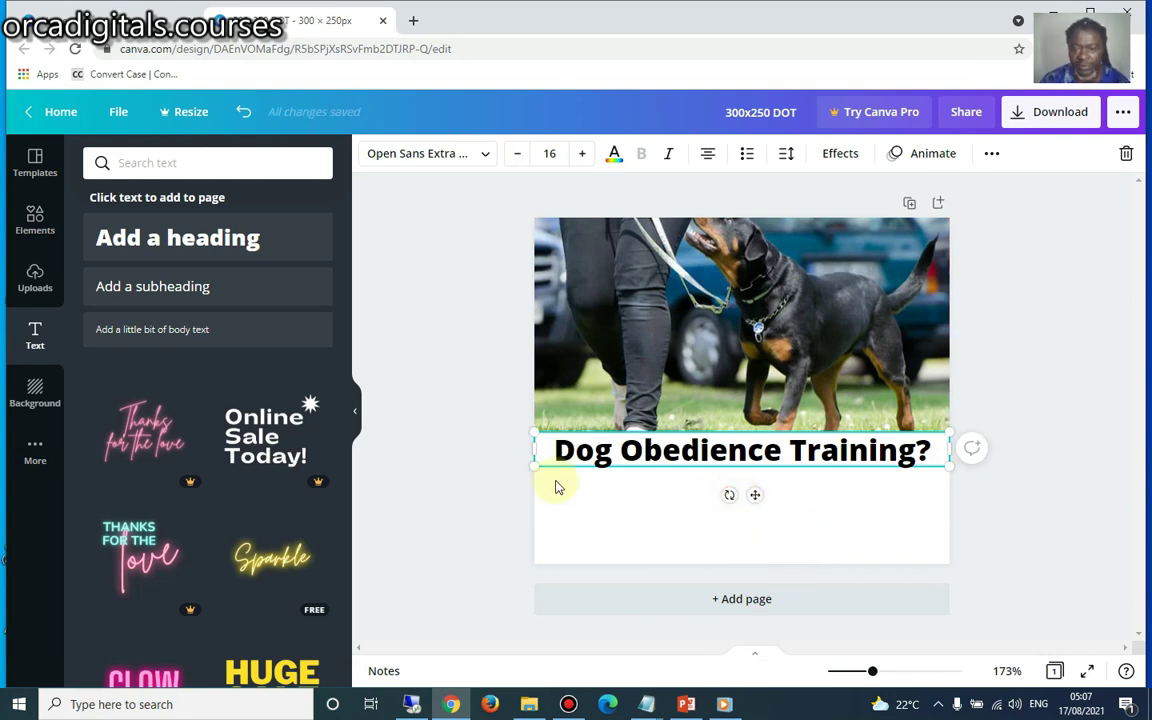
Add a subheading text box and place it roughly centred in the white area just below the heading.
{"action": "left_click", "coordinate": [594, 510]}
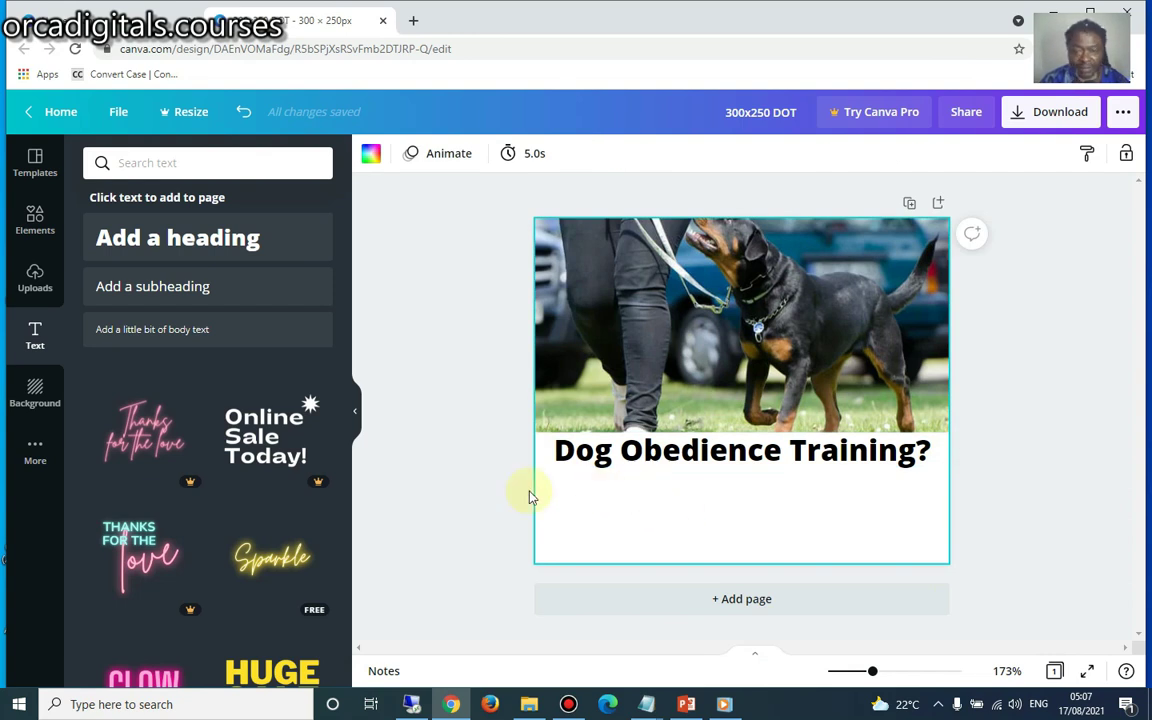
{"action": "left_click", "coordinate": [187, 297]}
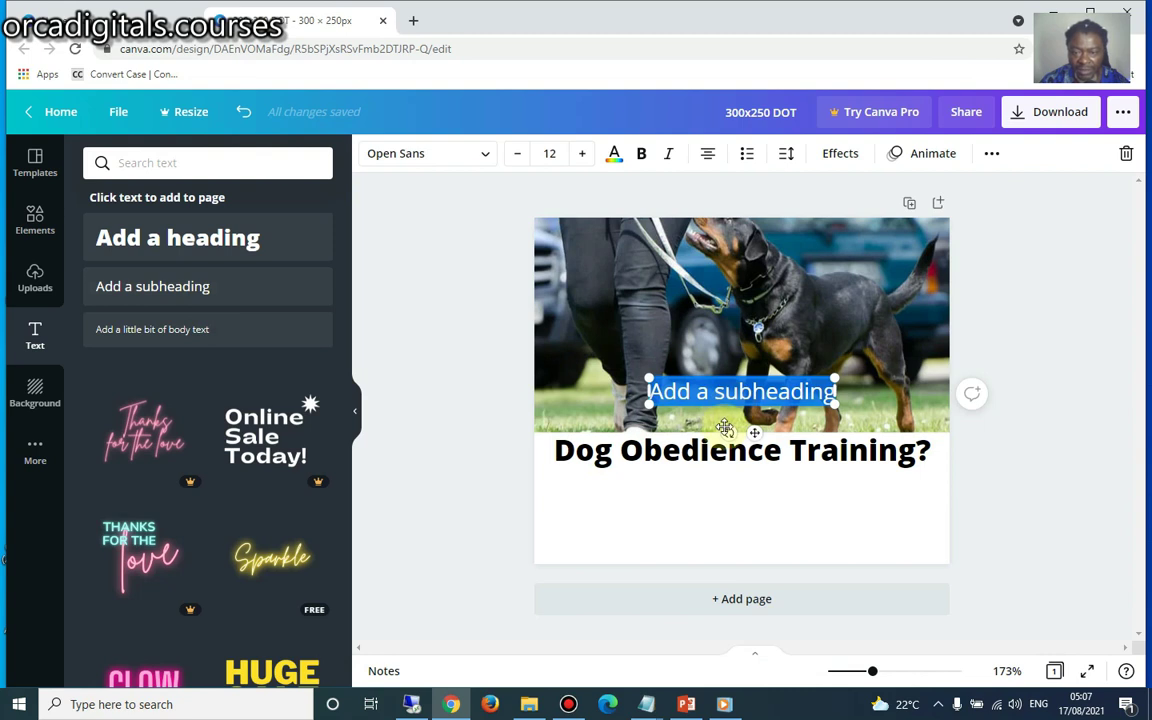
{"action": "left_click_drag", "start_coordinate": [733, 403], "coordinate": [738, 503]}
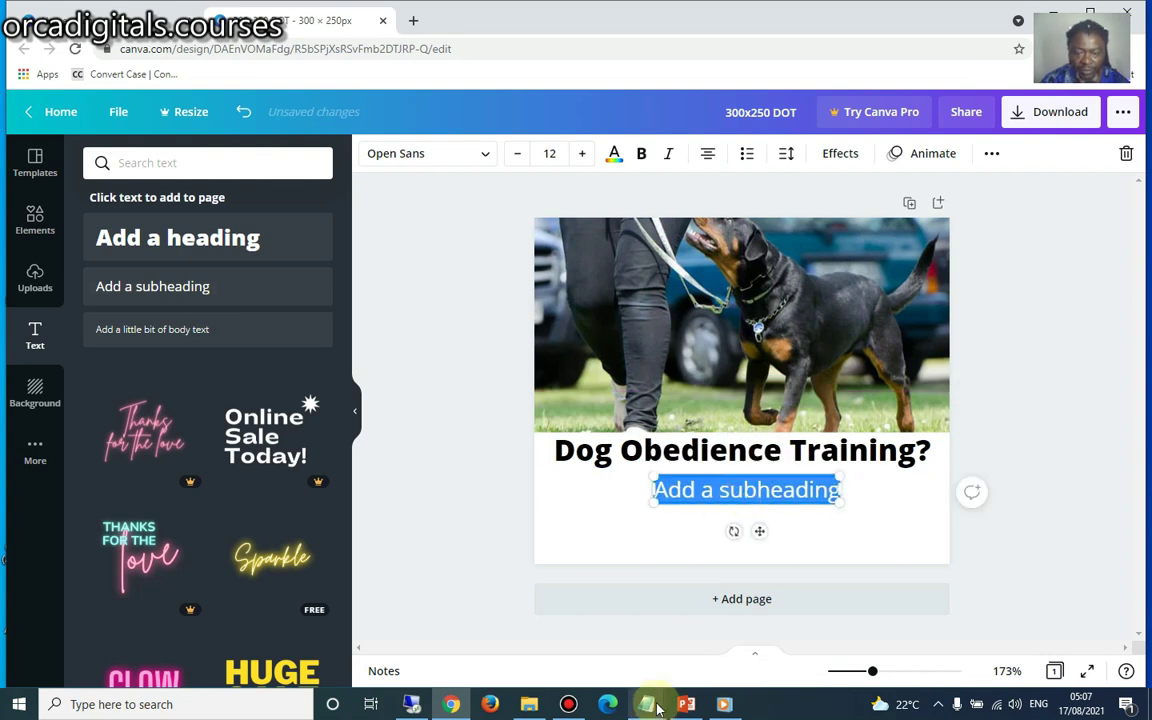
Switch to the Notepad notes and copy the line "20% Off For Next 20 Orders" from the 1st Ad Variation.
{"action": "mouse_move", "coordinate": [648, 708]}
{"action": "left_click", "coordinate": [565, 622]}
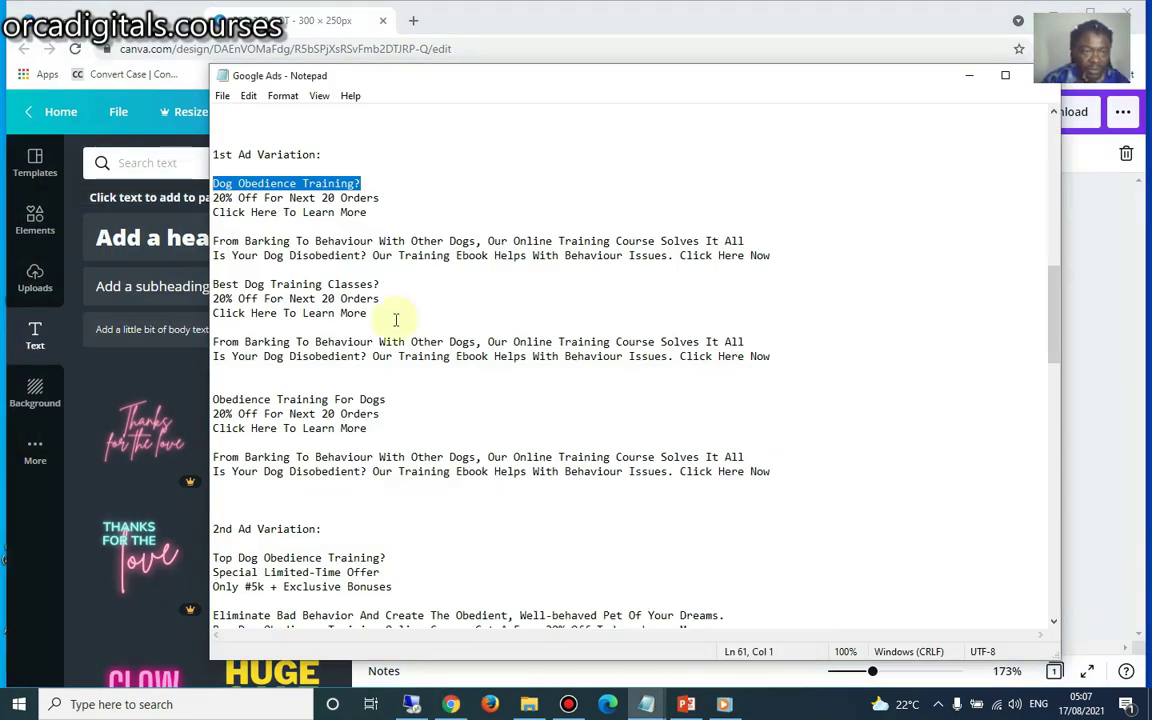
{"action": "left_click", "coordinate": [386, 202]}
{"action": "left_click_drag", "start_coordinate": [386, 202], "coordinate": [211, 197]}
{"action": "right_click", "coordinate": [240, 198]}
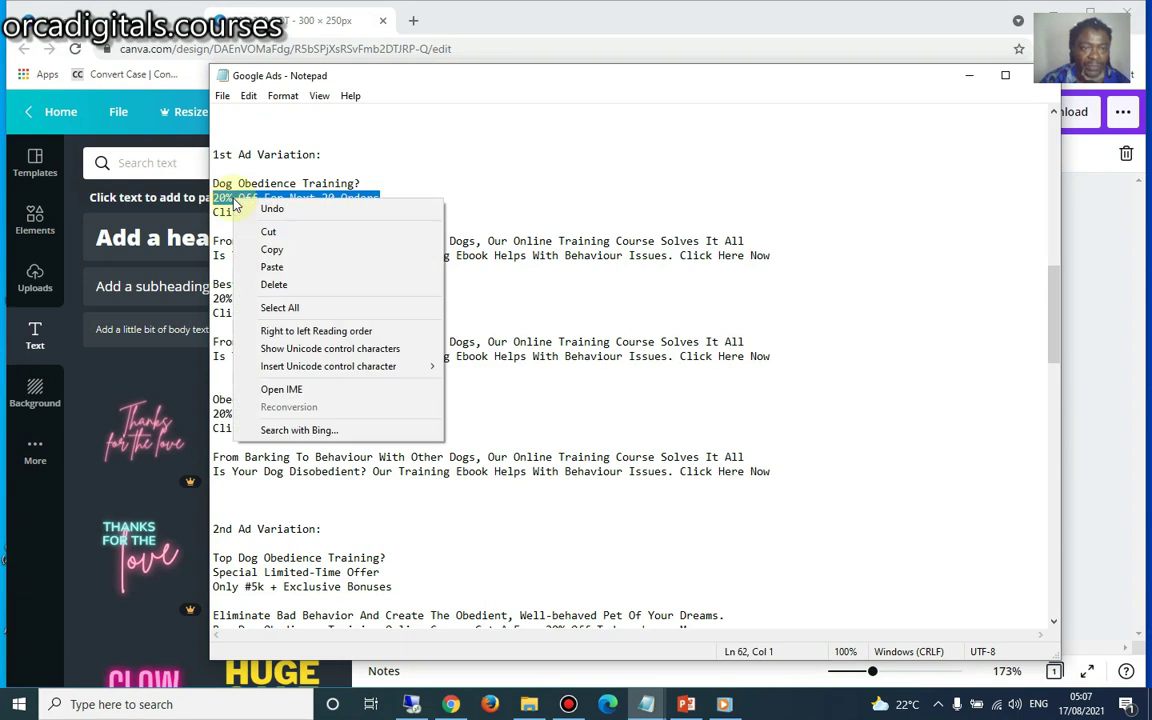
{"action": "left_click", "coordinate": [271, 249]}
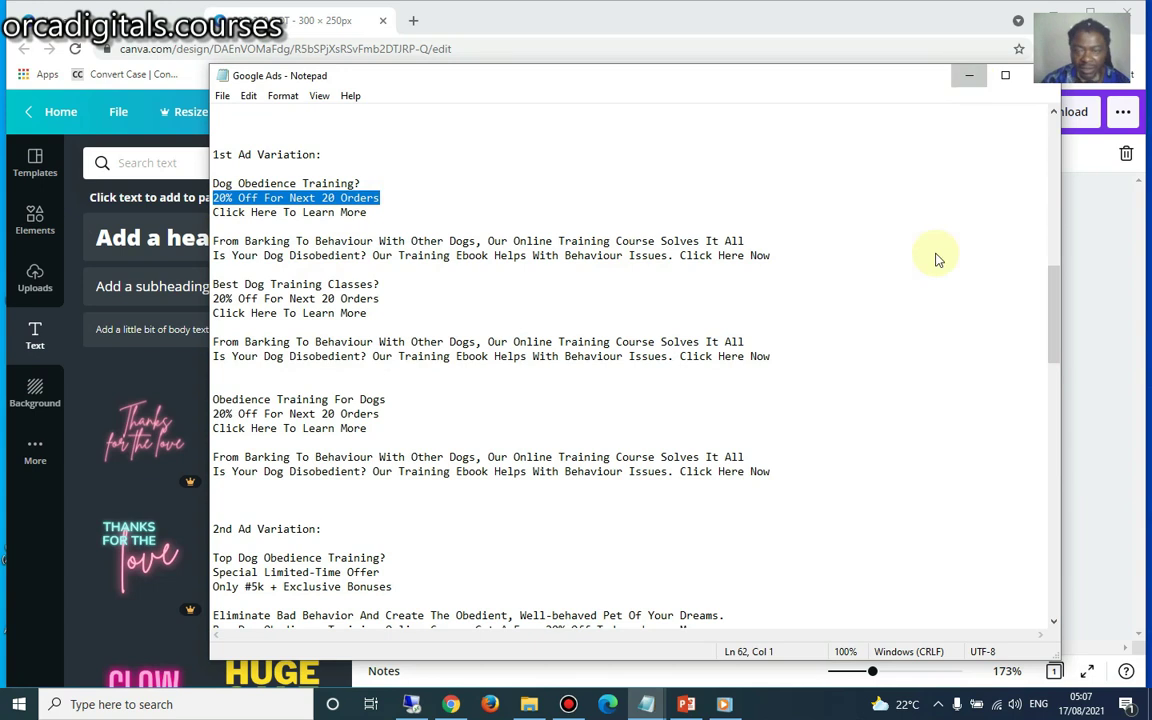
Return to Canva and replace the subheading placeholder with the copied text "20% Off For Next 20 Orders".
{"action": "key", "text": "alt+Tab"}
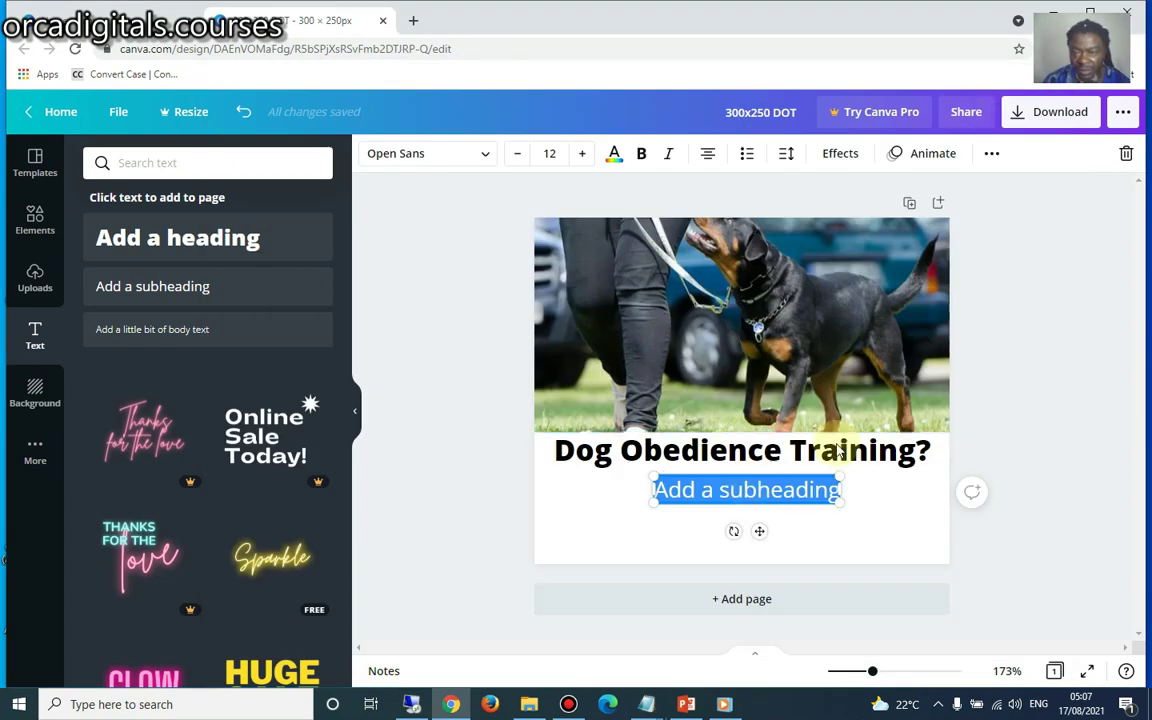
{"action": "right_click", "coordinate": [746, 490]}
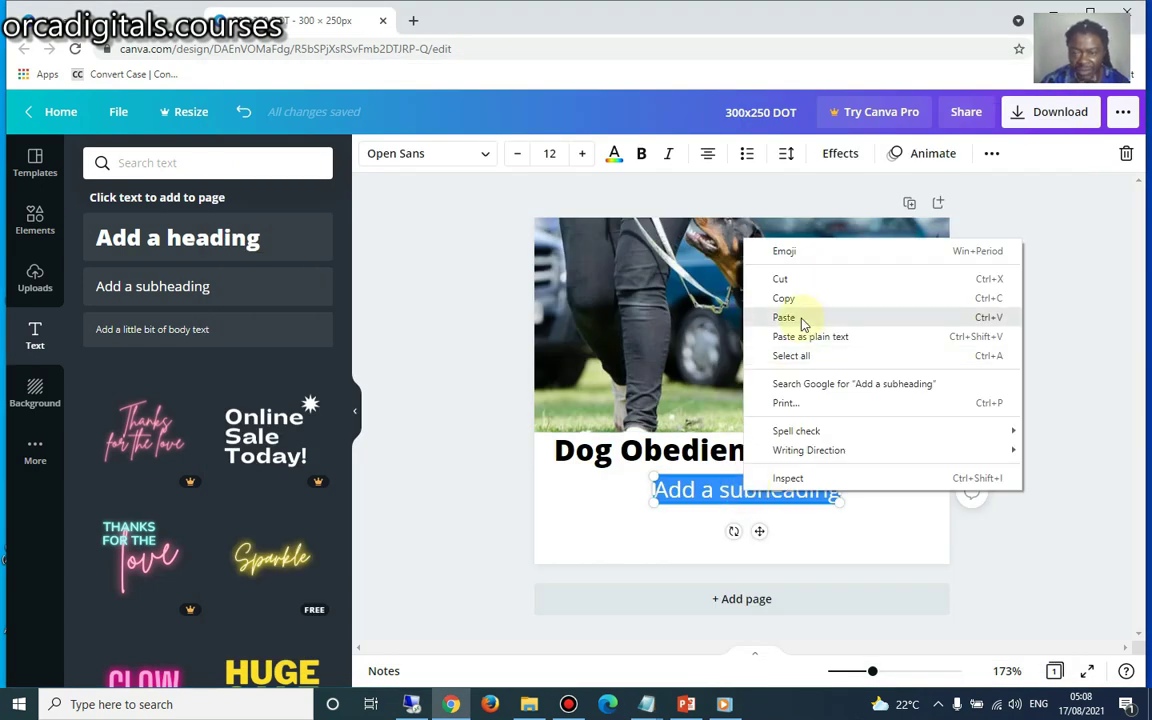
{"action": "left_click", "coordinate": [801, 322]}
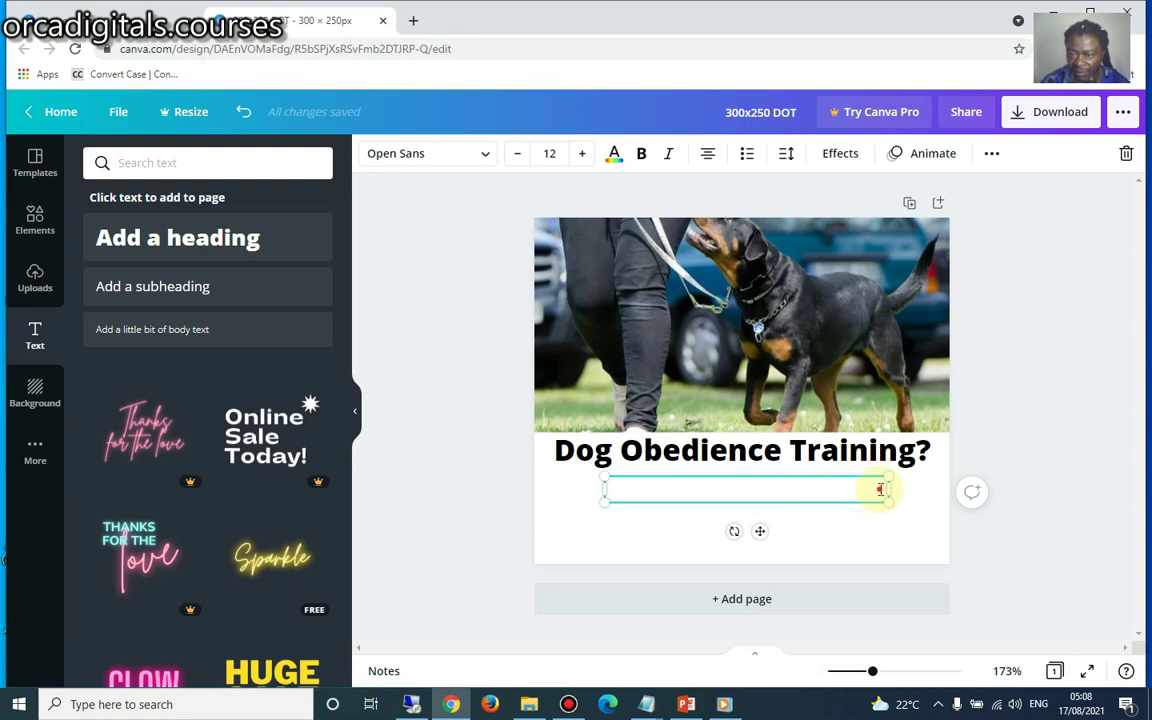
Set the text colour of "20% Off For Next 20 Order" in the subheading to black.
{"action": "left_click_drag", "start_coordinate": [880, 489], "coordinate": [589, 477]}
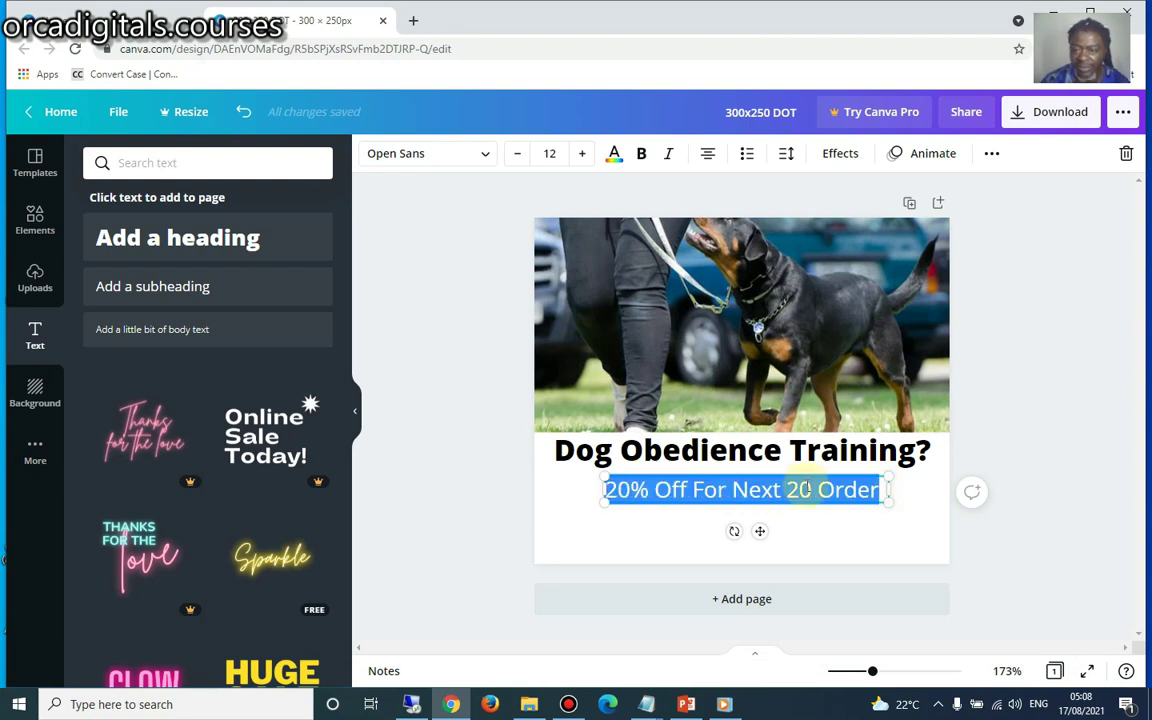
{"action": "left_click", "coordinate": [615, 156]}
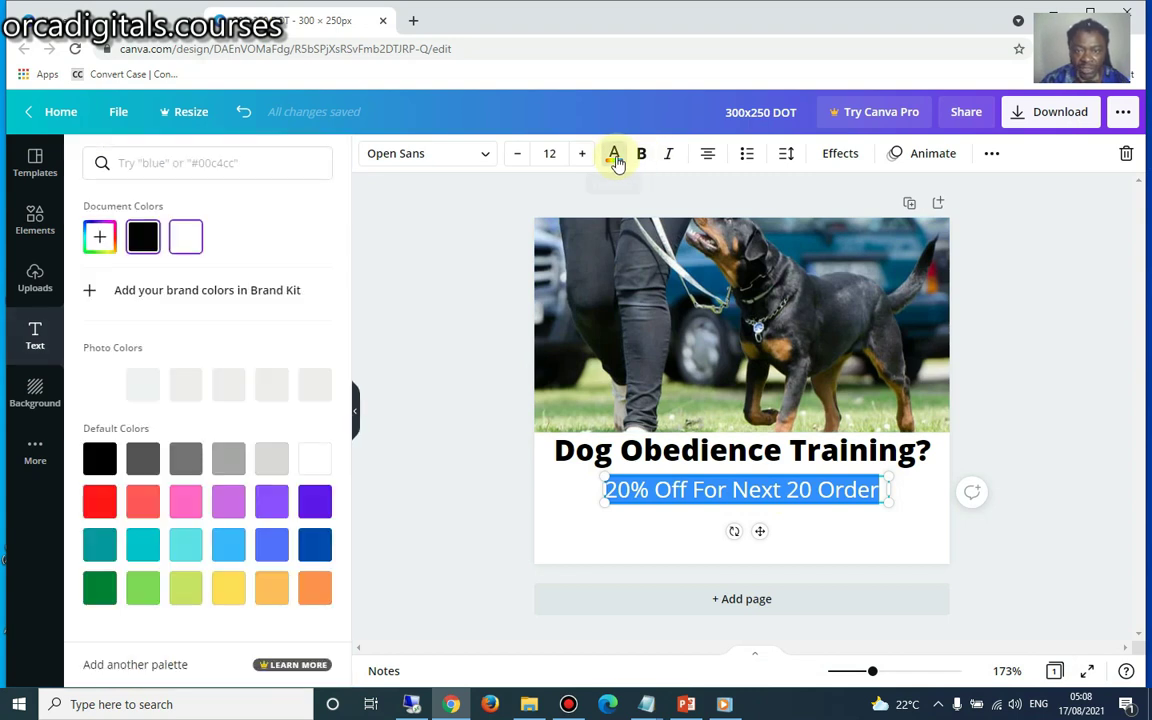
{"action": "left_click", "coordinate": [140, 246]}
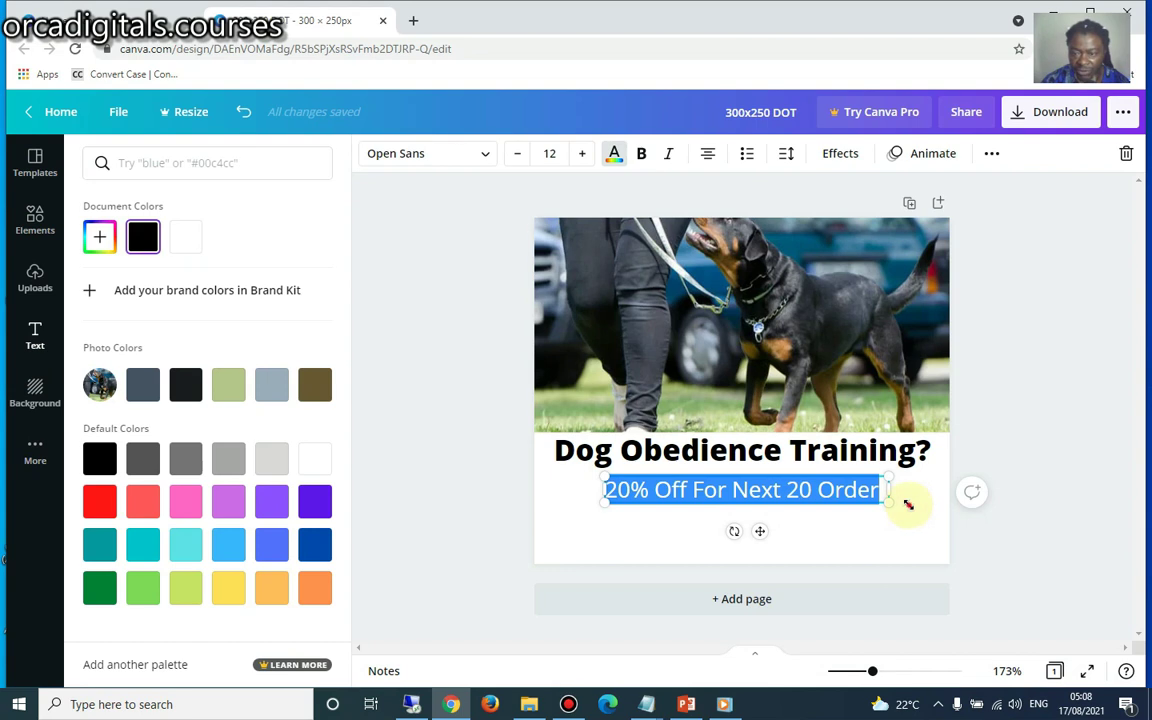
{"action": "left_click", "coordinate": [812, 527]}
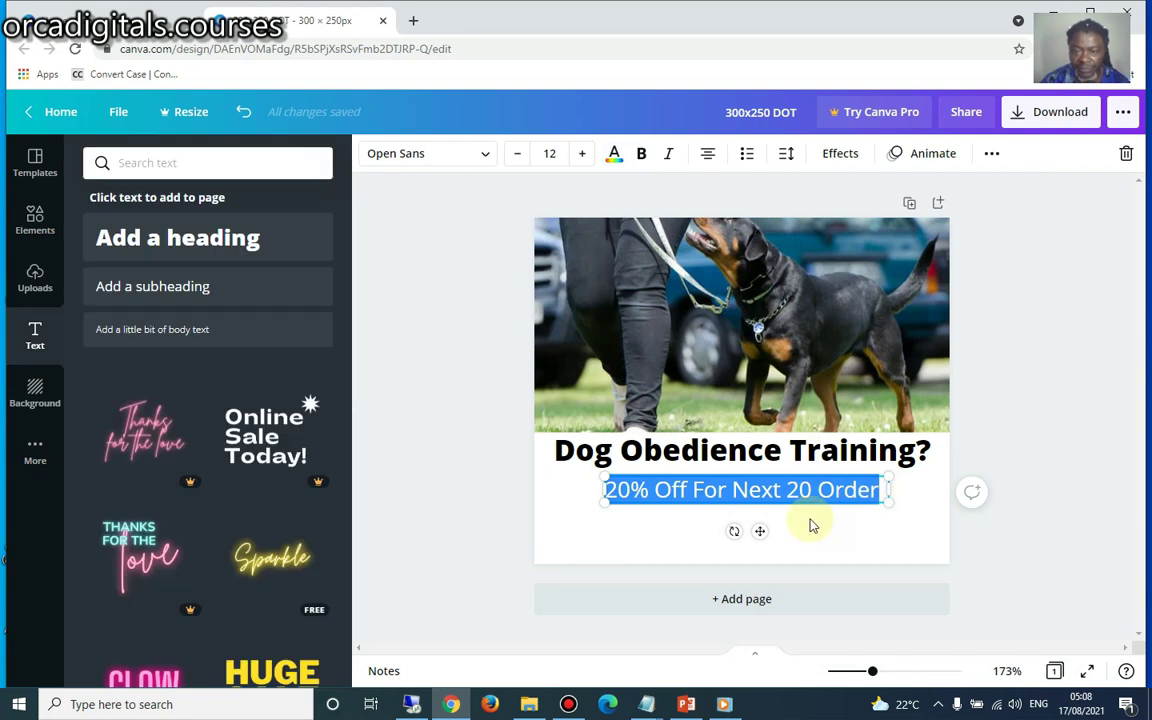
{"action": "left_click", "coordinate": [830, 489]}
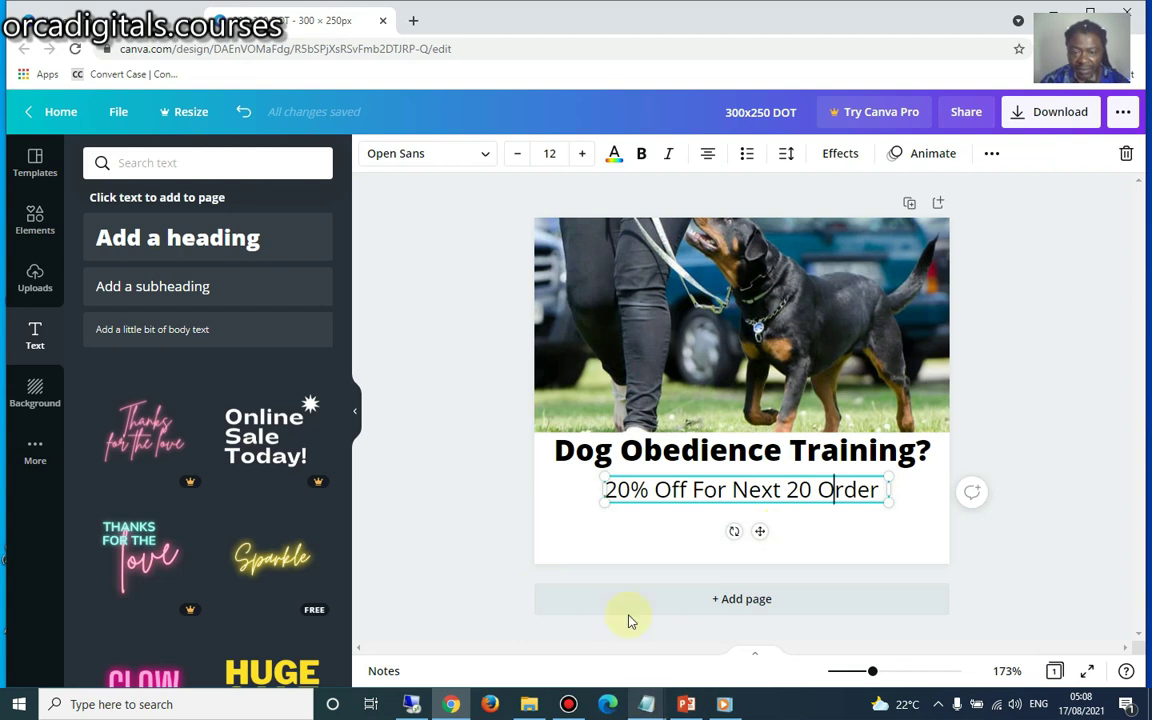
{"action": "left_click", "coordinate": [190, 300]}
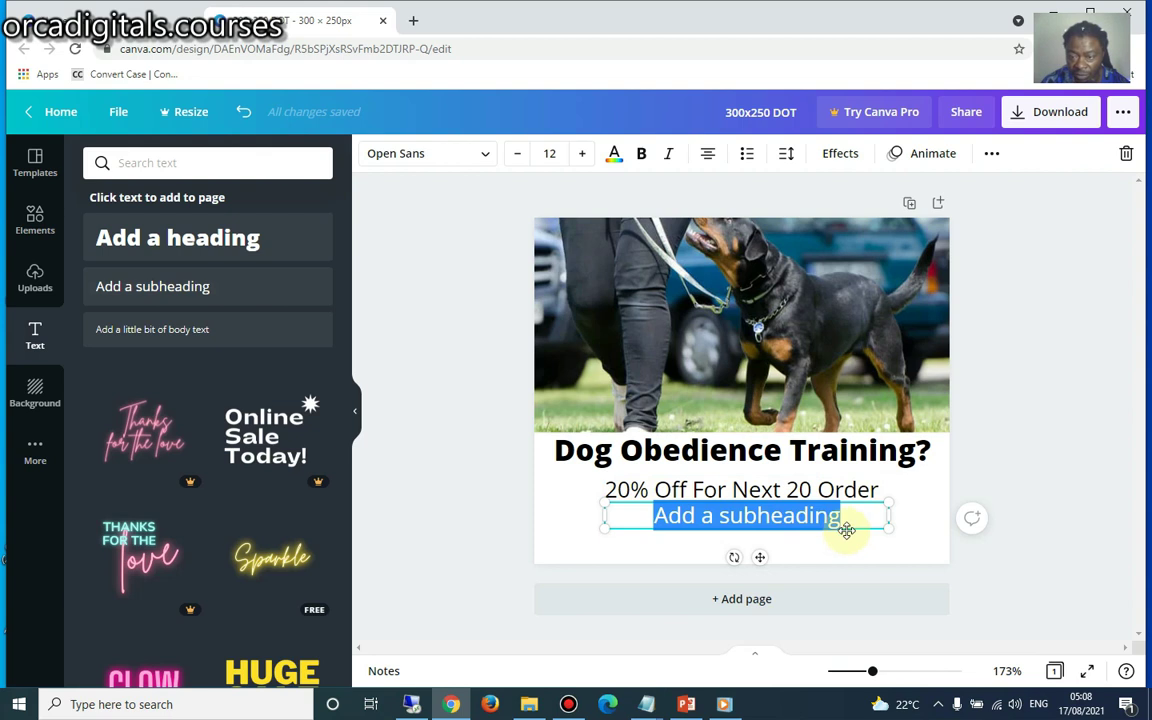
{"action": "left_click_drag", "start_coordinate": [846, 548], "coordinate": [838, 536]}
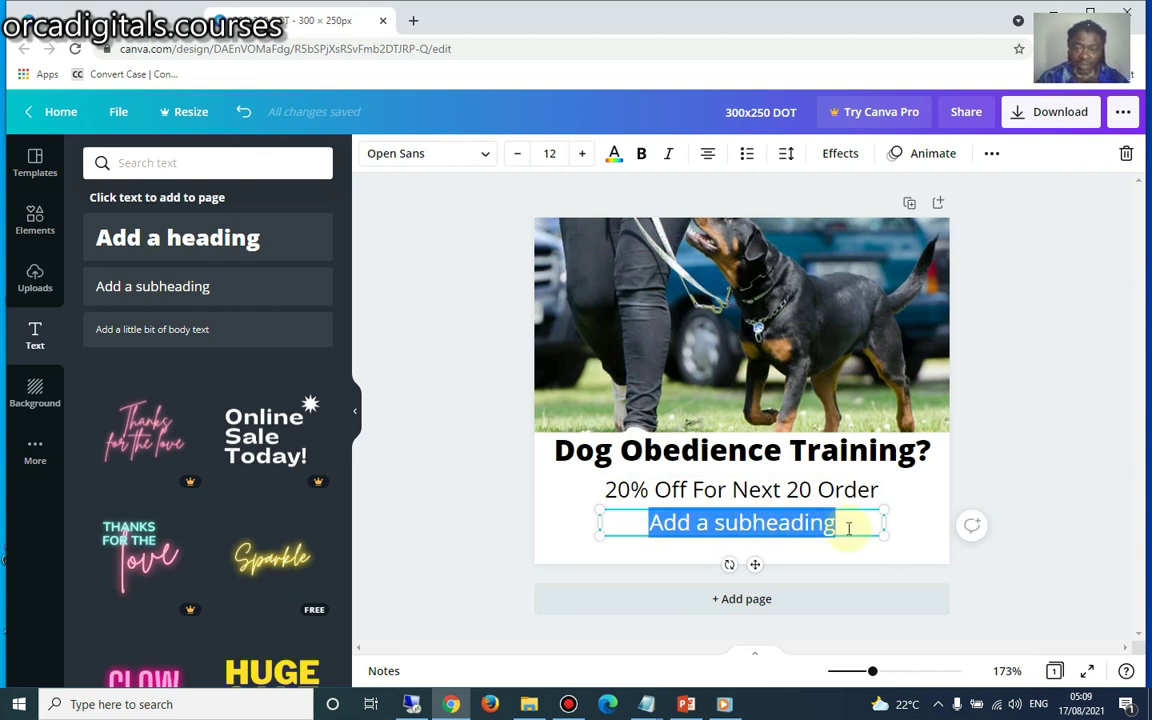
{"action": "left_click", "coordinate": [1130, 155]}
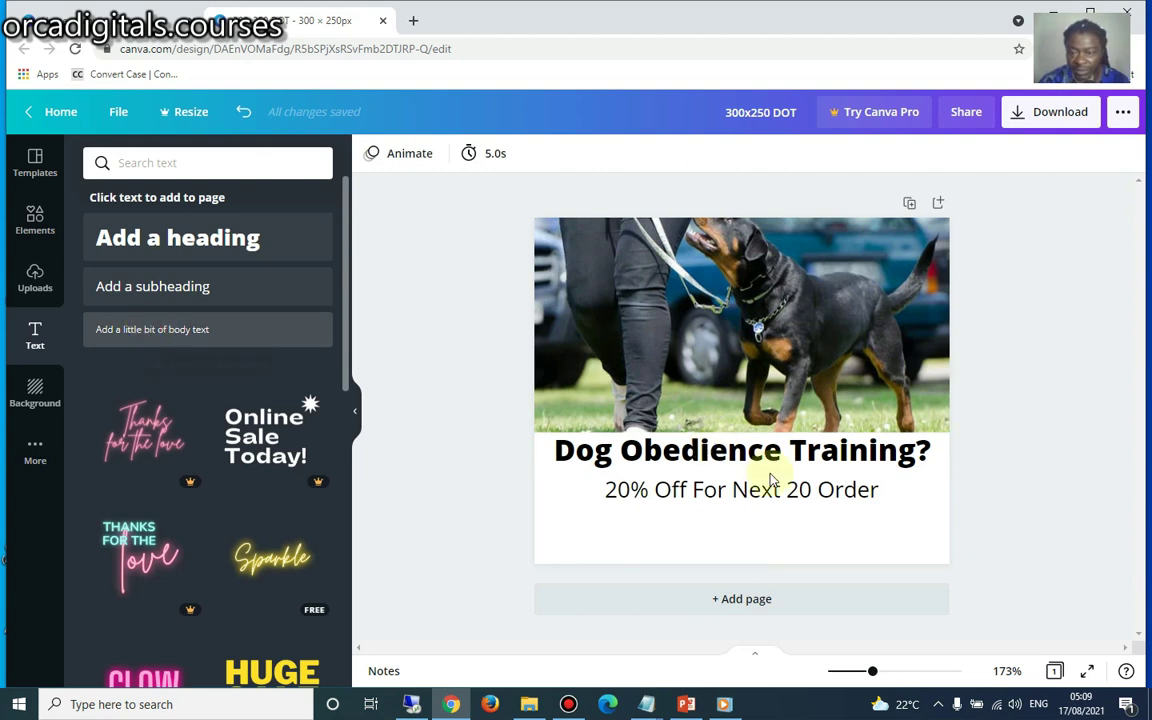
Add a body text box near the lower-right corner of the ad's white area and replace its placeholder with "orcadigitals".
{"action": "key", "text": "t"}
{"action": "left_click_drag", "start_coordinate": [755, 400], "coordinate": [751, 550]}
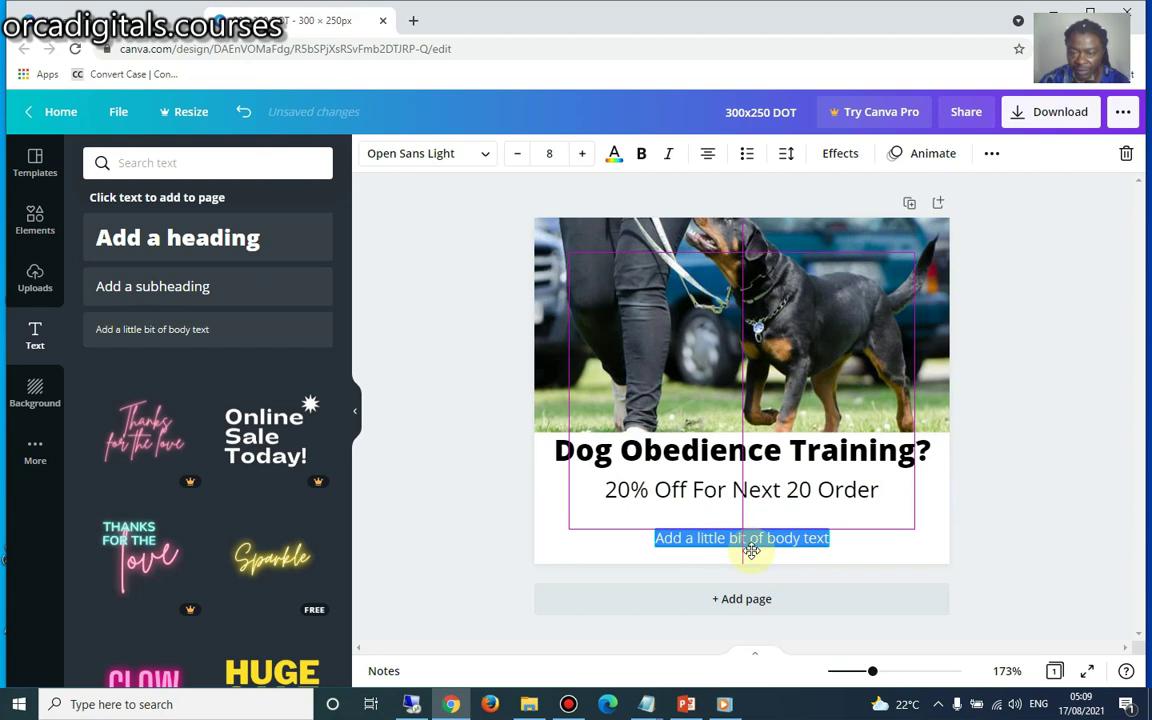
{"action": "left_click_drag", "start_coordinate": [751, 550], "coordinate": [868, 557]}
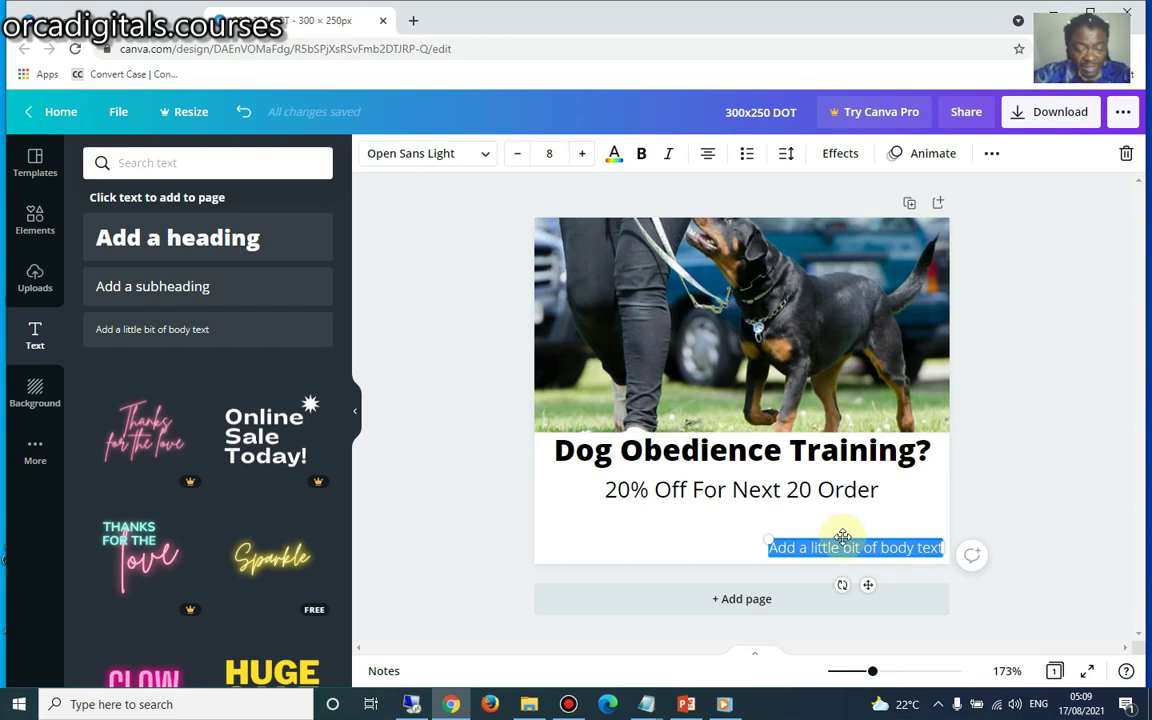
{"action": "key", "text": "BackSpace"}
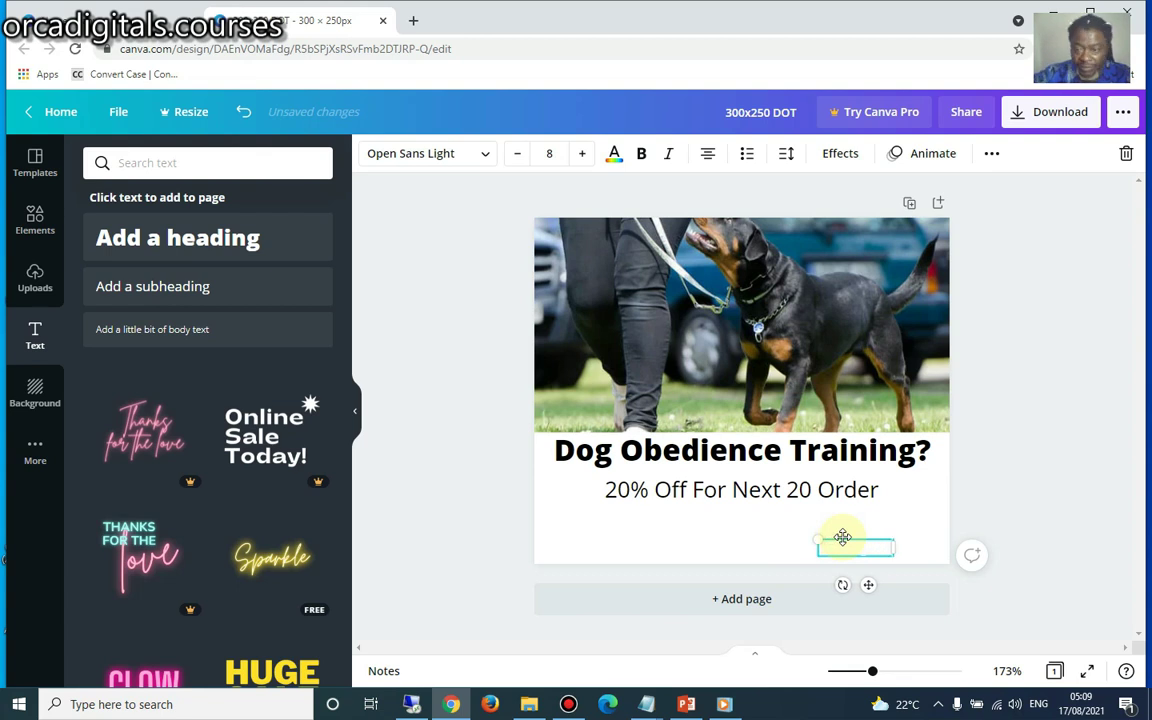
Select the white "orcadigitals" text in the small body text box and set its colour to black.
{"action": "left_click", "coordinate": [855, 548]}
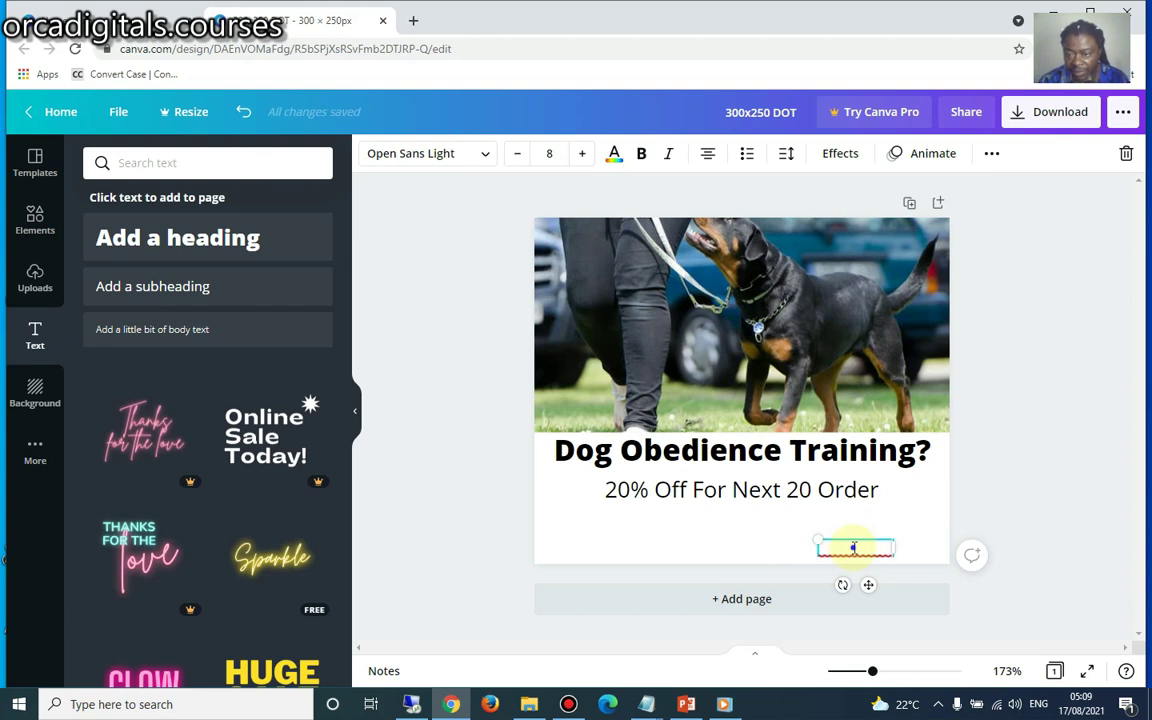
{"action": "right_click", "coordinate": [853, 547]}
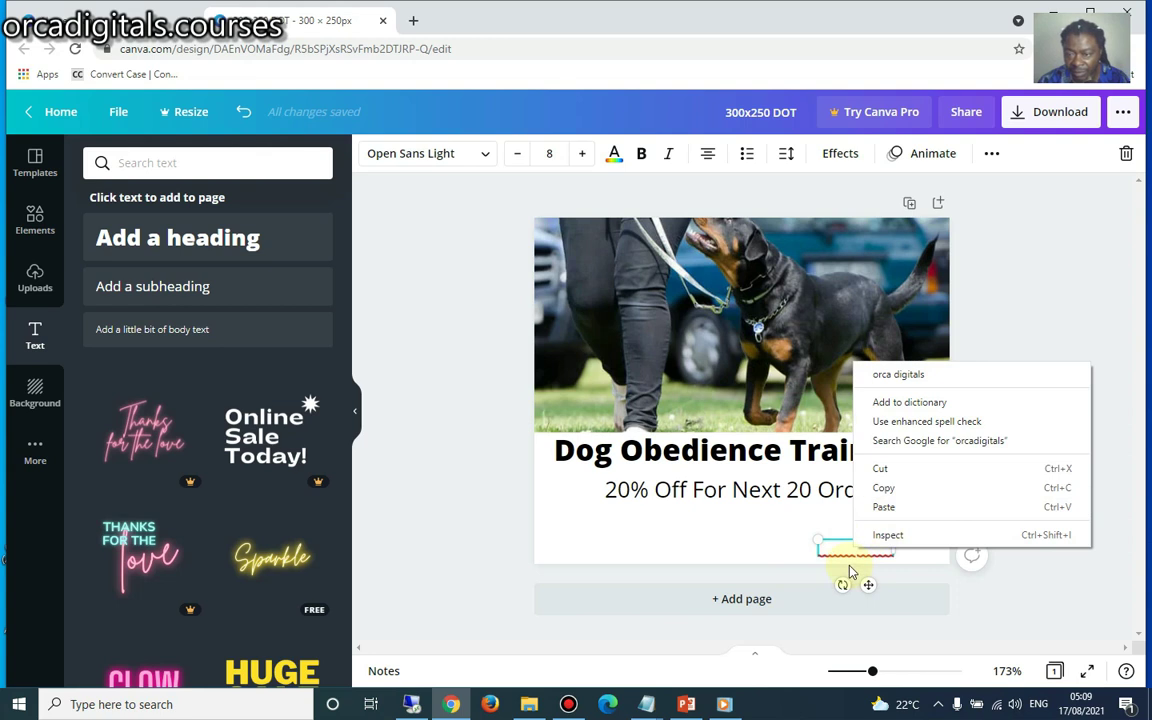
{"action": "left_click", "coordinate": [848, 545]}
{"action": "left_click_drag", "start_coordinate": [894, 548], "coordinate": [805, 549]}
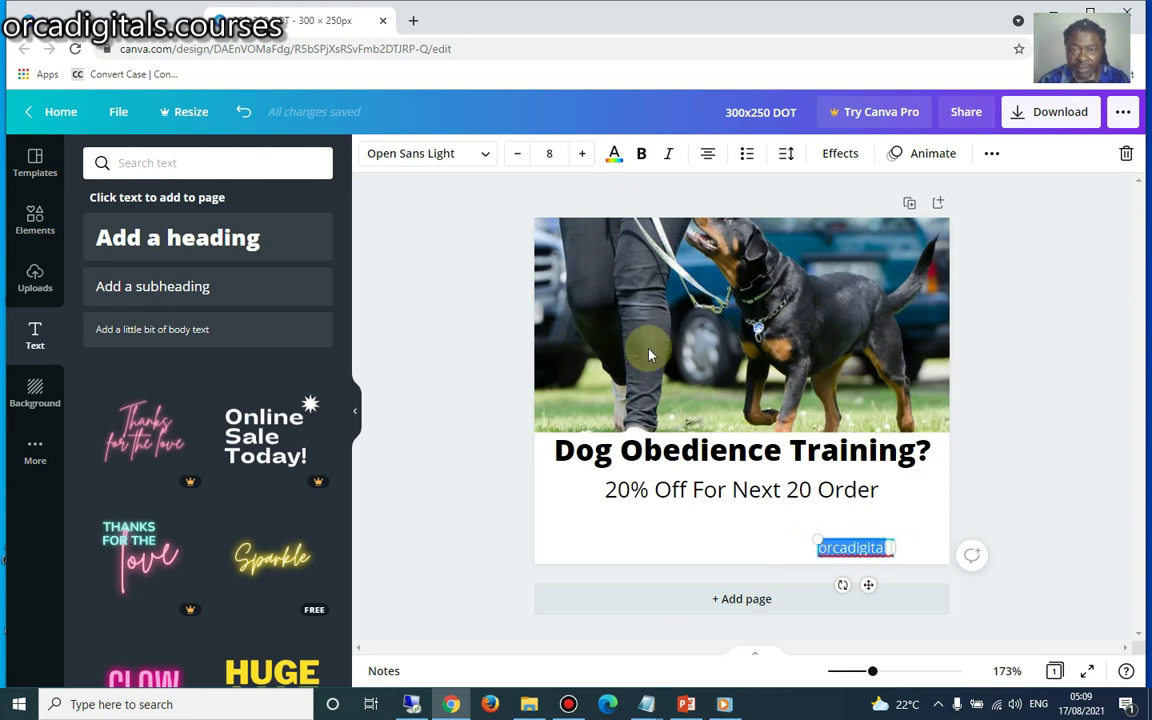
{"action": "left_click", "coordinate": [616, 156]}
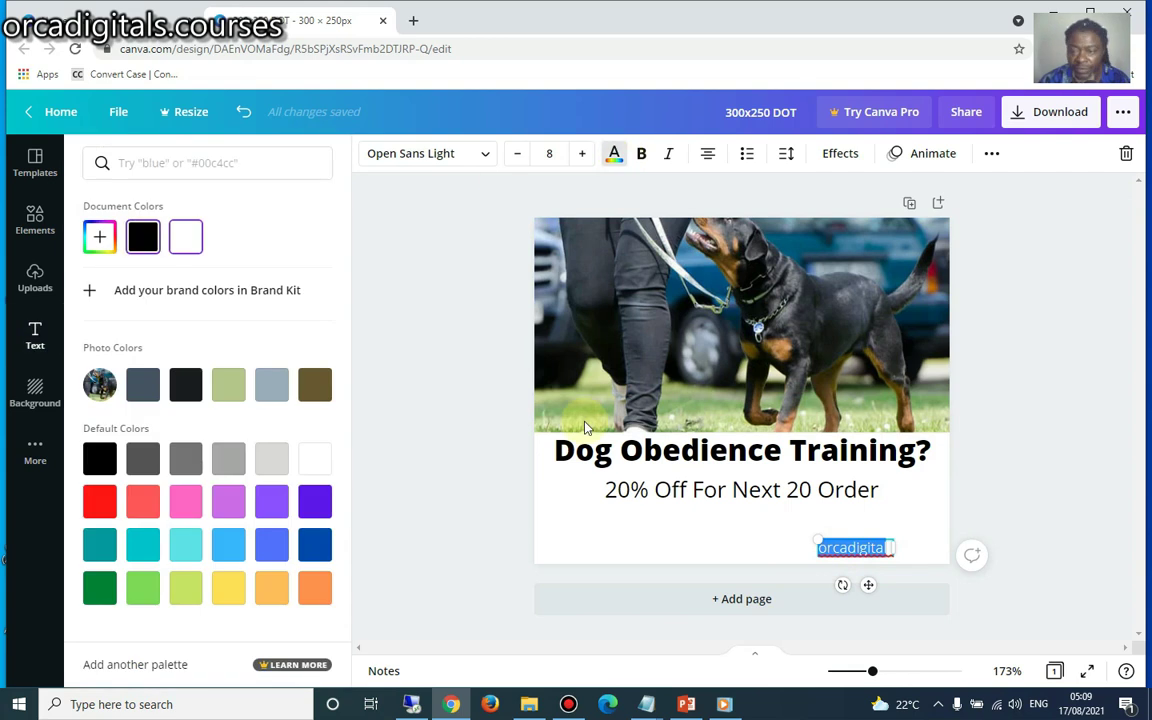
Edit the body text so that it reads "orcadigital.net".
{"action": "left_click", "coordinate": [880, 546]}
{"action": "left_click", "coordinate": [886, 547]}
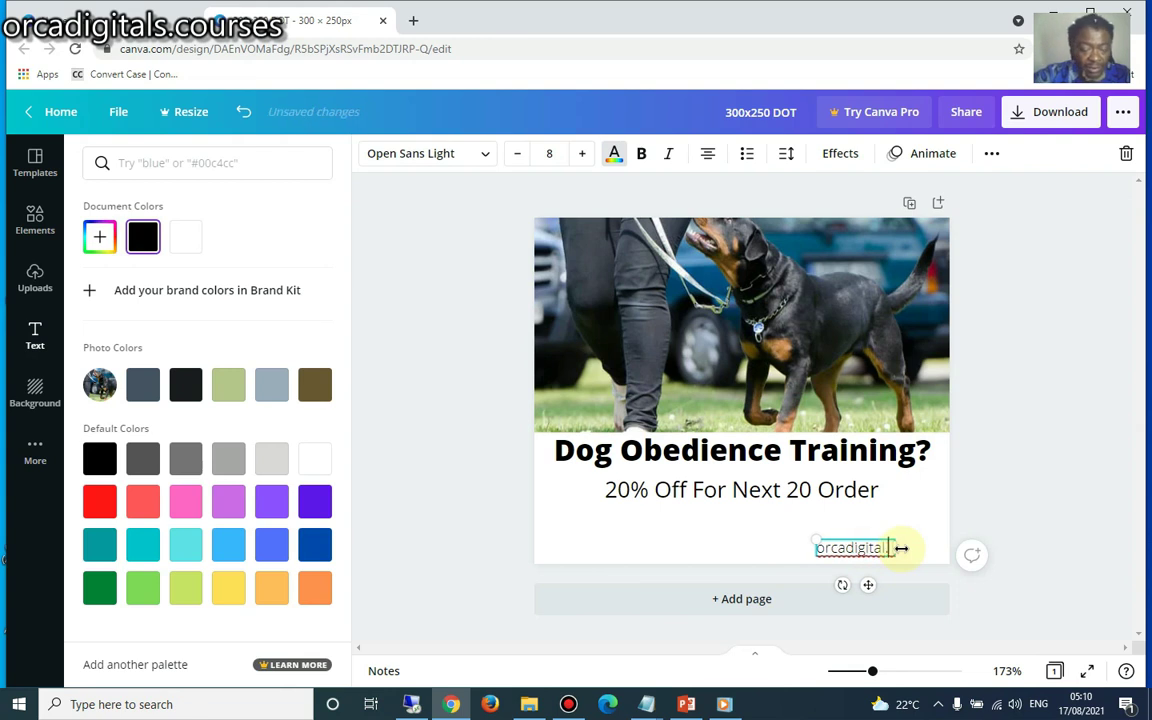
{"action": "type", "text": ".net"}
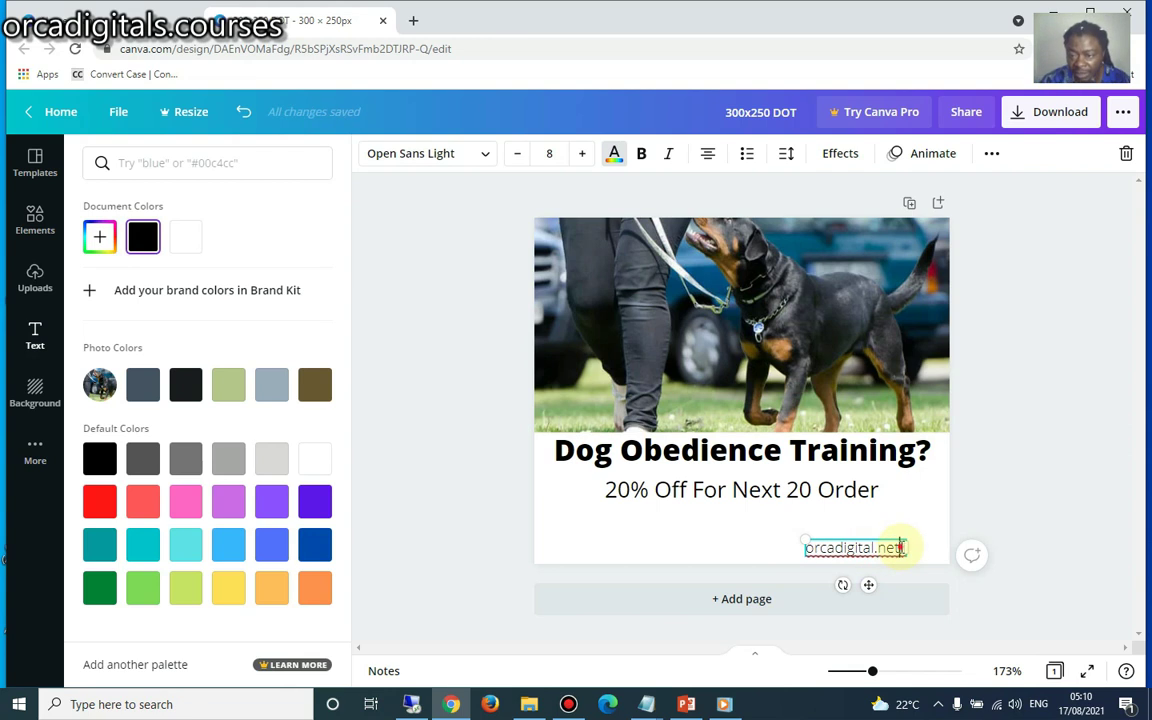
Set the font size of "orcadigital.net" to 6 and move it into the ad's lower-right corner.
{"action": "left_click_drag", "start_coordinate": [901, 547], "coordinate": [805, 545]}
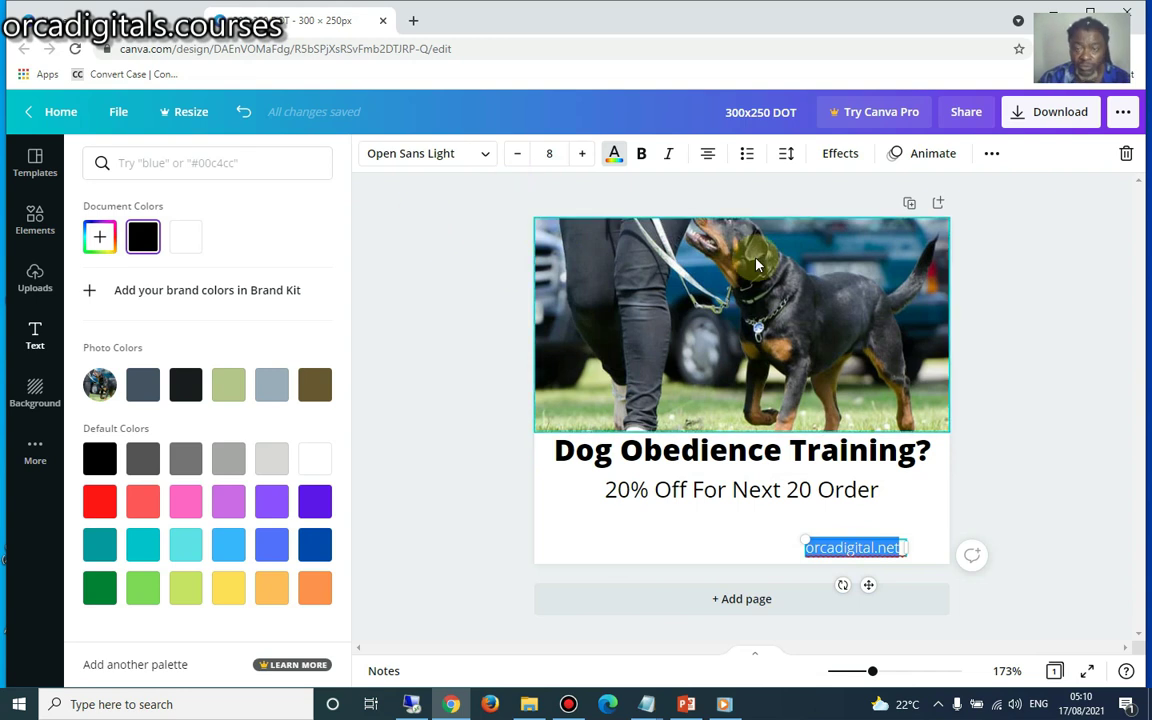
{"action": "left_click", "coordinate": [551, 156]}
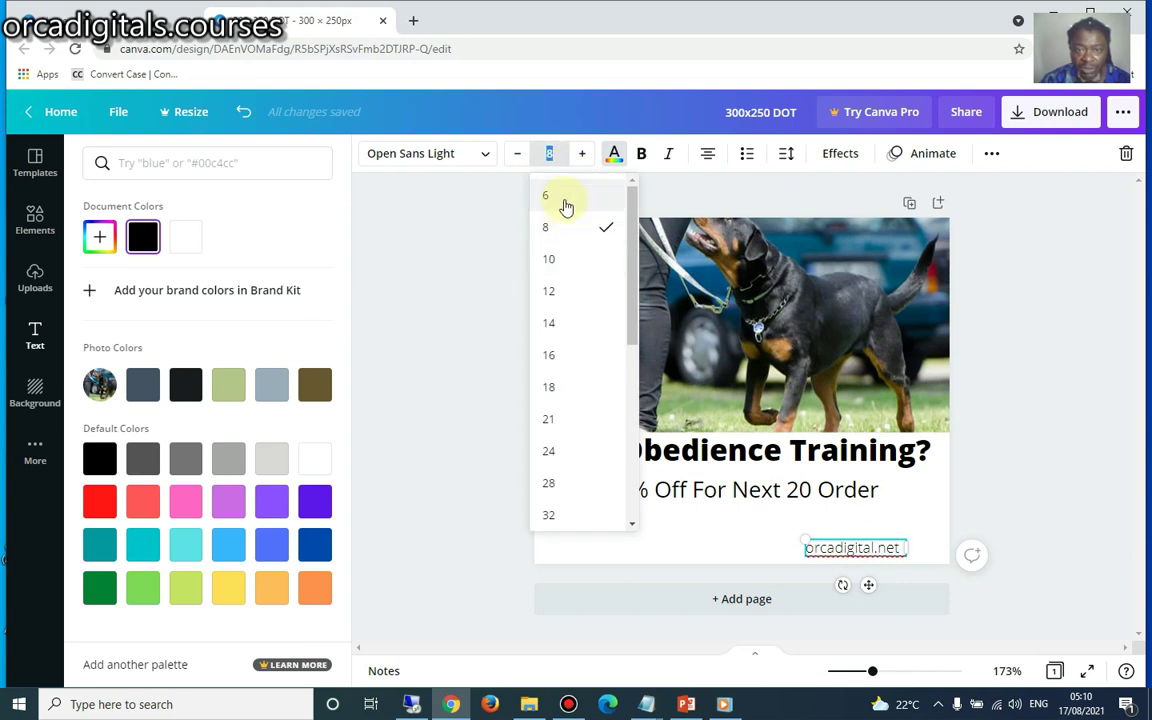
{"action": "left_click", "coordinate": [566, 197]}
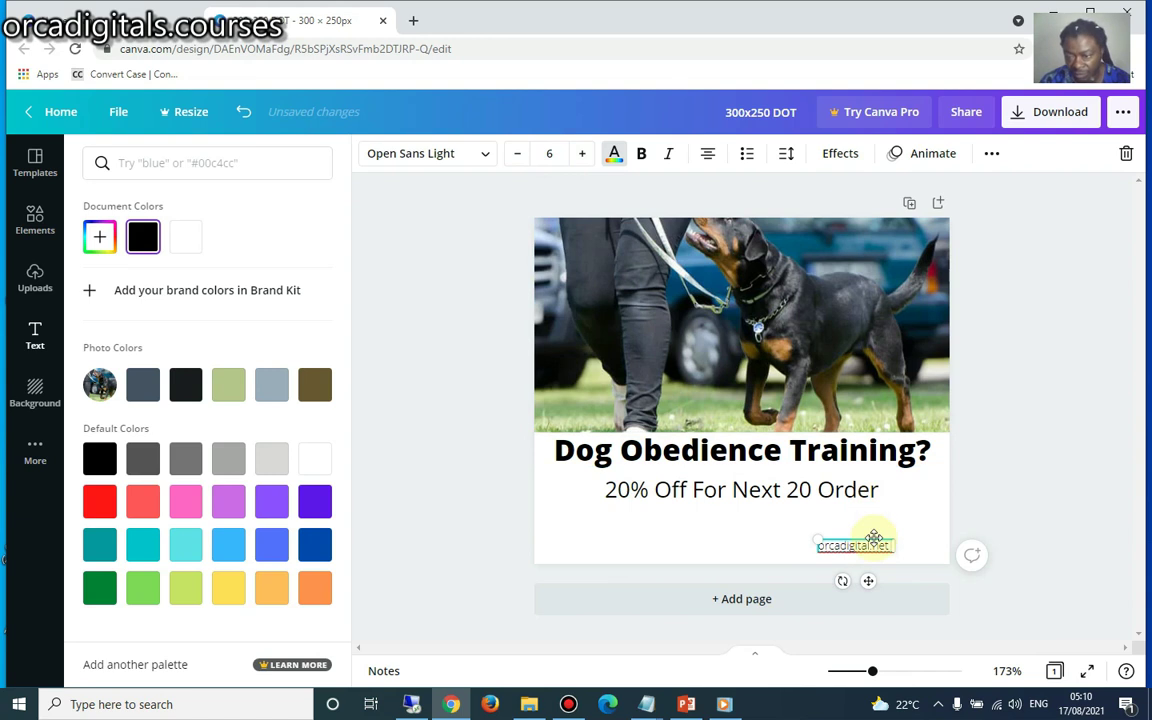
{"action": "left_click_drag", "start_coordinate": [877, 551], "coordinate": [925, 557]}
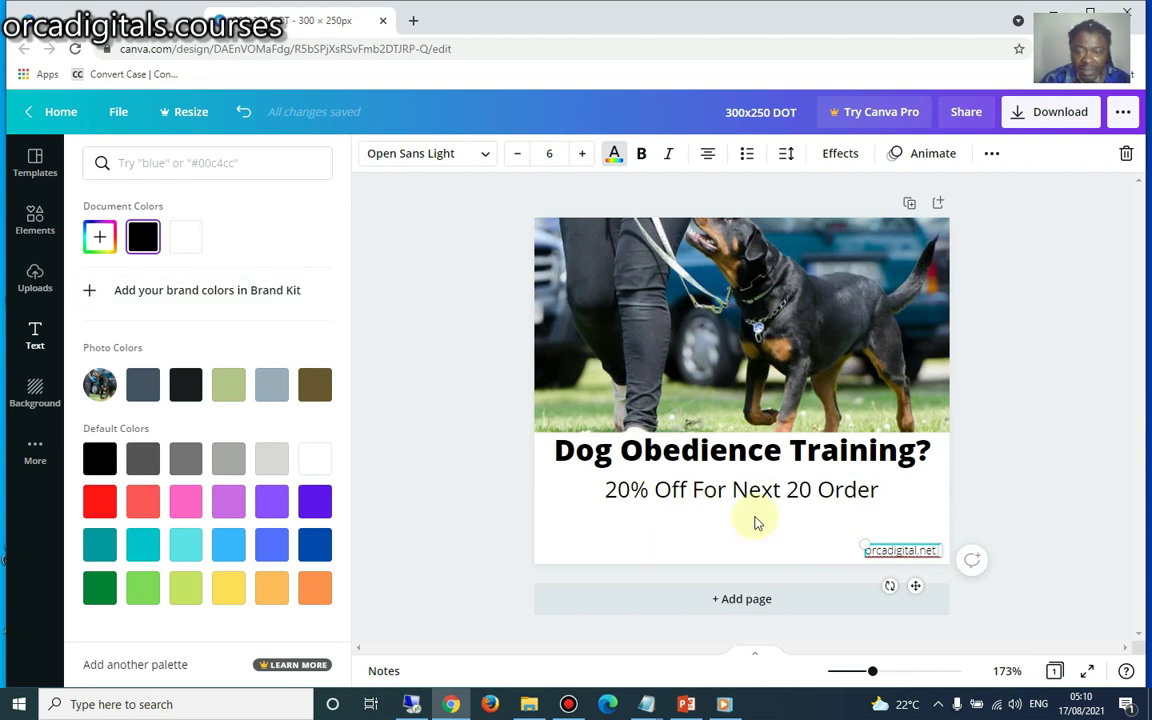
{"action": "left_click", "coordinate": [540, 470]}
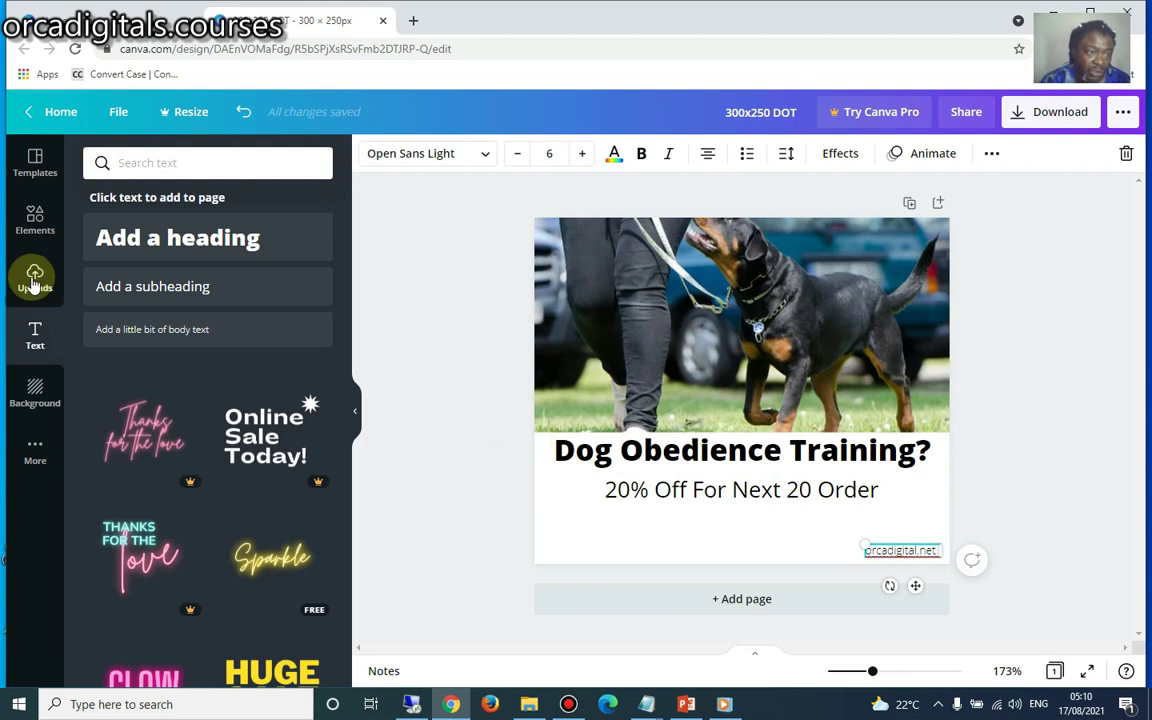
Add a subheading roughly centred just below the discount line and replace its placeholder with "Click Here To Learn More".
{"action": "left_click", "coordinate": [33, 340]}
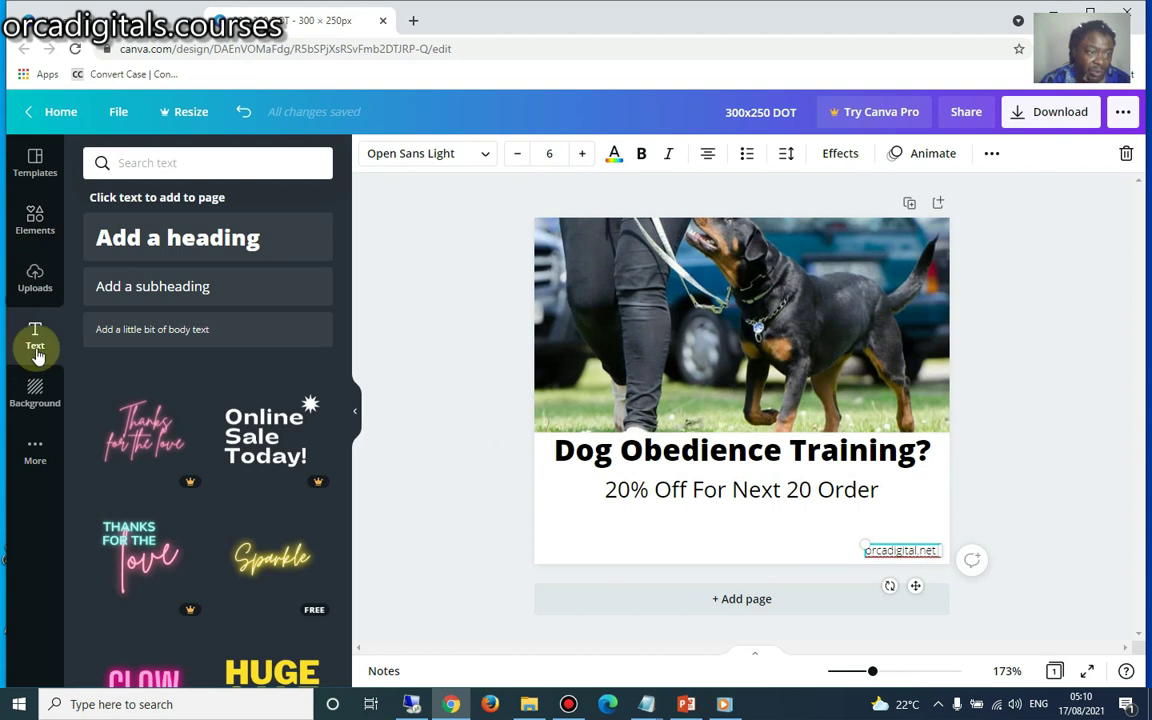
{"action": "left_click", "coordinate": [180, 297]}
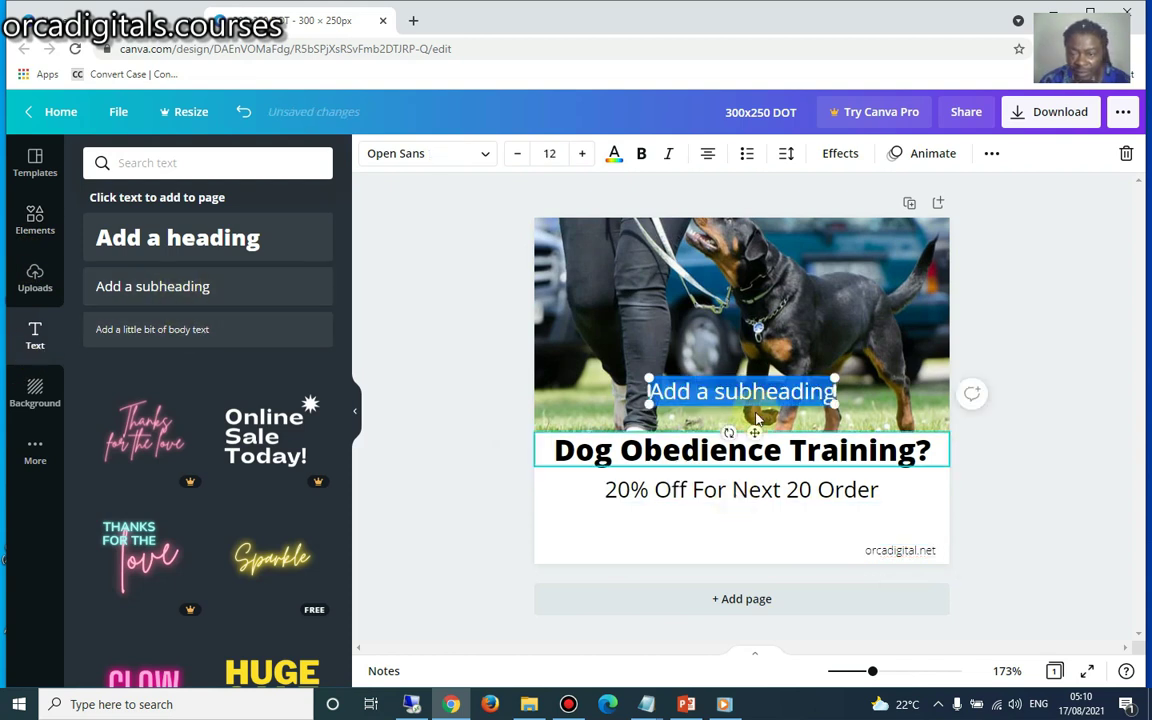
{"action": "left_click_drag", "start_coordinate": [747, 405], "coordinate": [754, 532]}
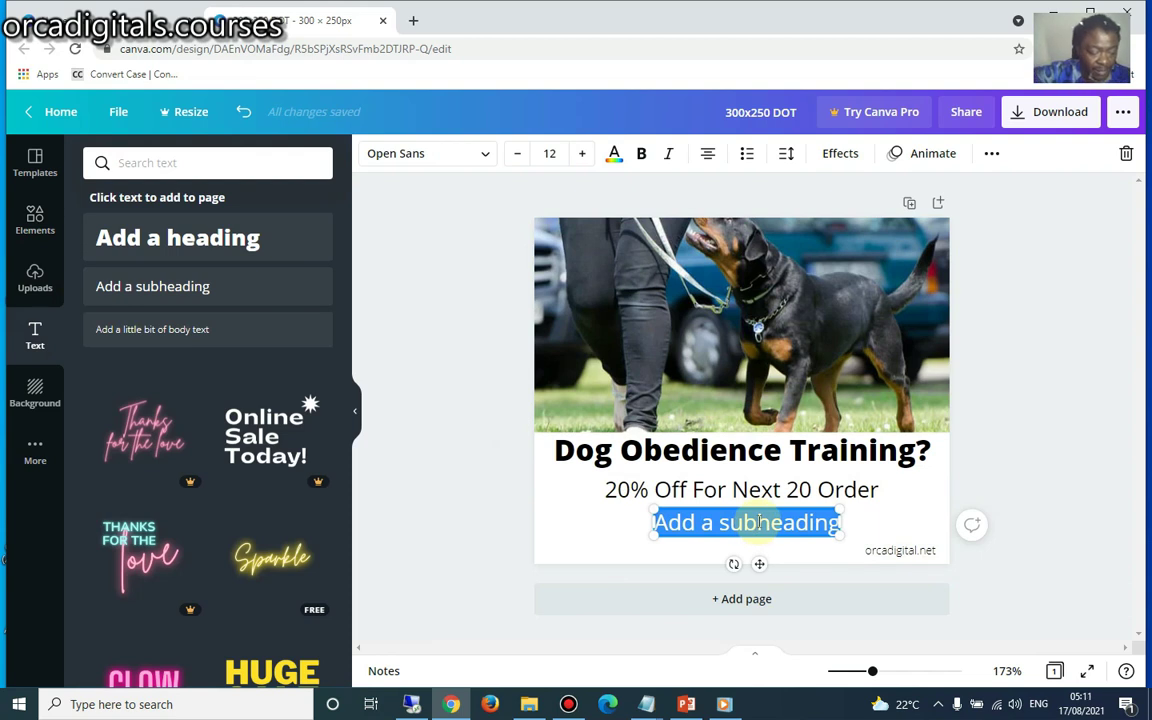
{"action": "key", "text": "BackSpace"}
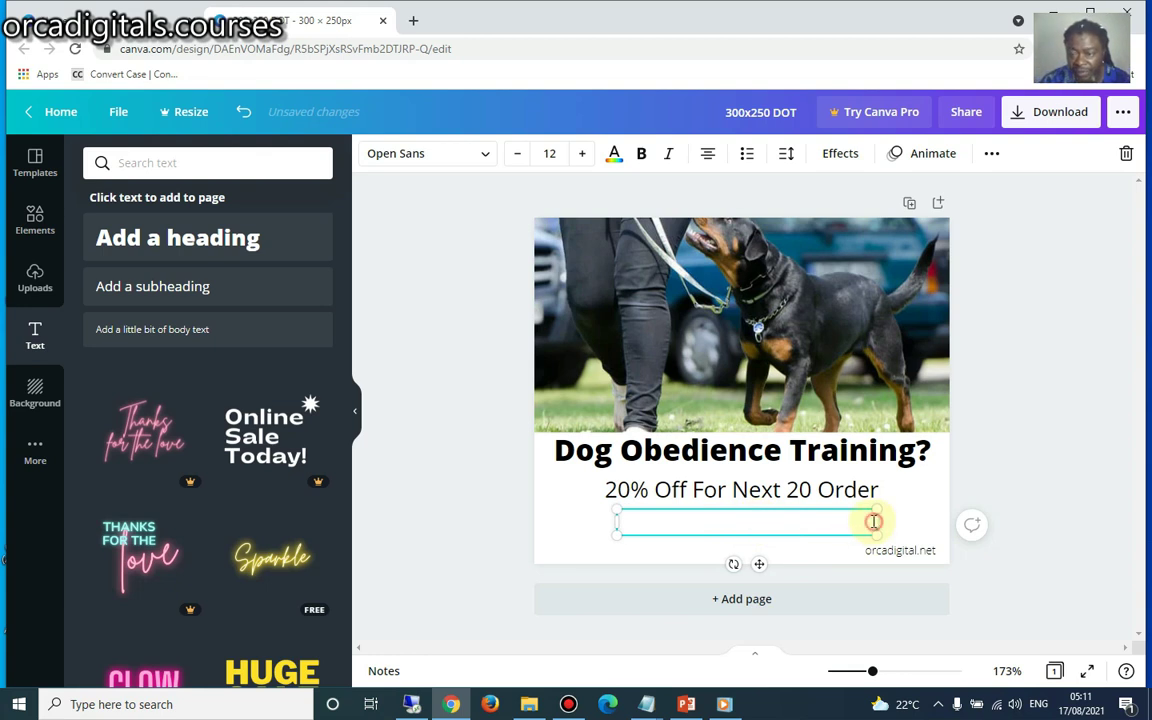
Set the text colour of "Click Here To Learn More" to dark blue.
{"action": "left_click_drag", "start_coordinate": [872, 521], "coordinate": [612, 512]}
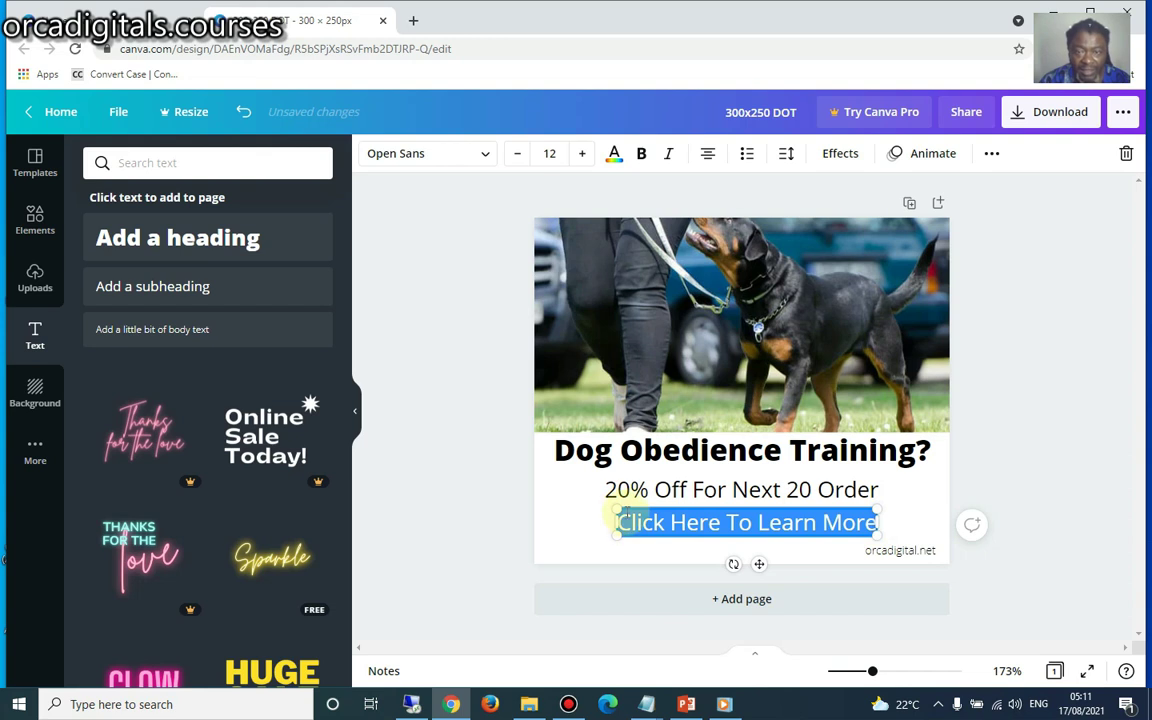
{"action": "left_click", "coordinate": [614, 155]}
{"action": "left_click", "coordinate": [142, 385]}
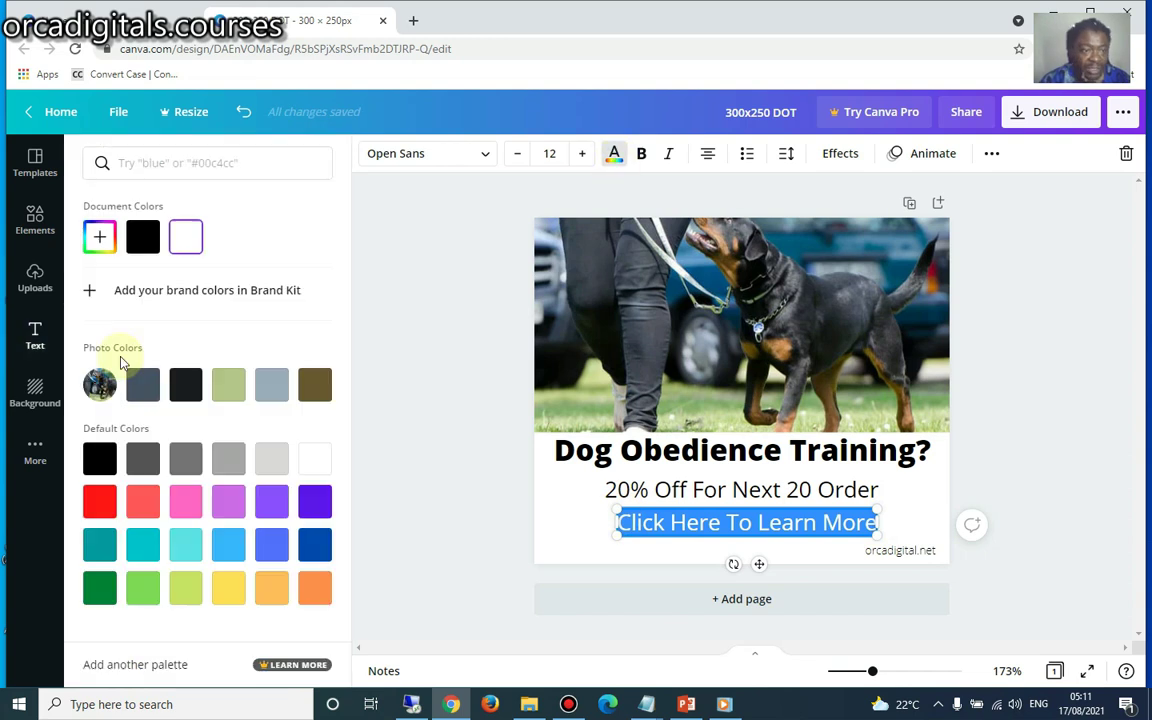
{"action": "left_click", "coordinate": [142, 237]}
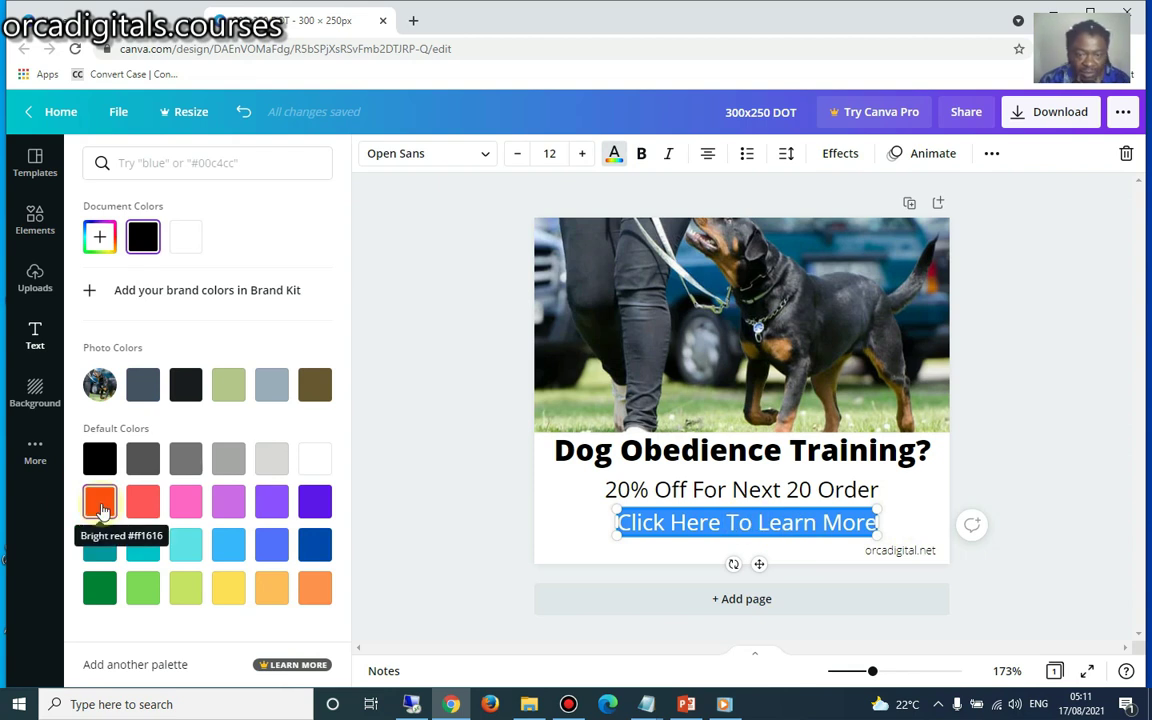
{"action": "left_click", "coordinate": [314, 550]}
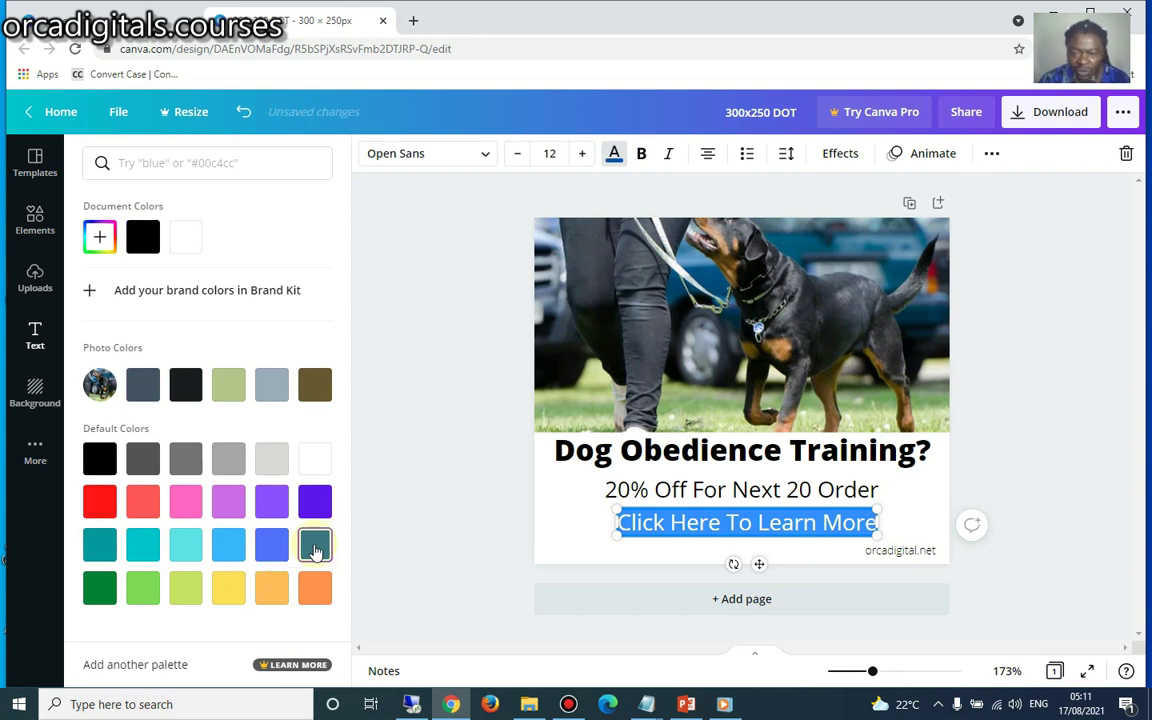
{"action": "left_click", "coordinate": [837, 503]}
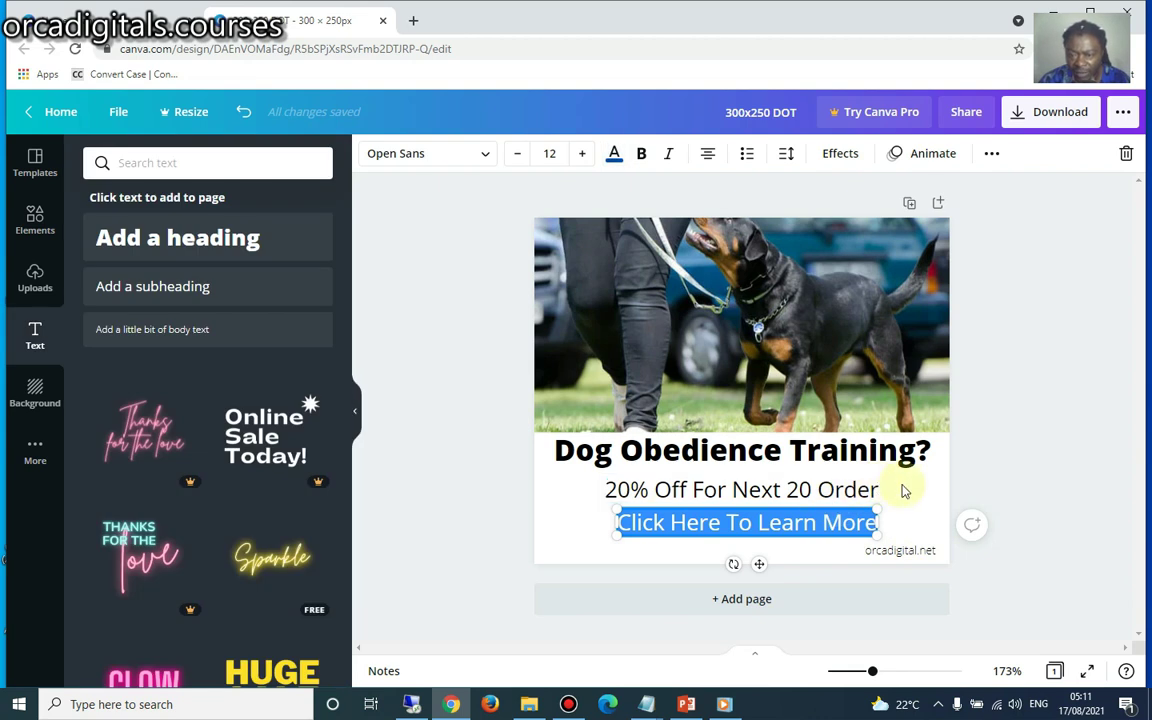
Select the whole "Click Here To Learn More" line and make it bold.
{"action": "left_click", "coordinate": [868, 521]}
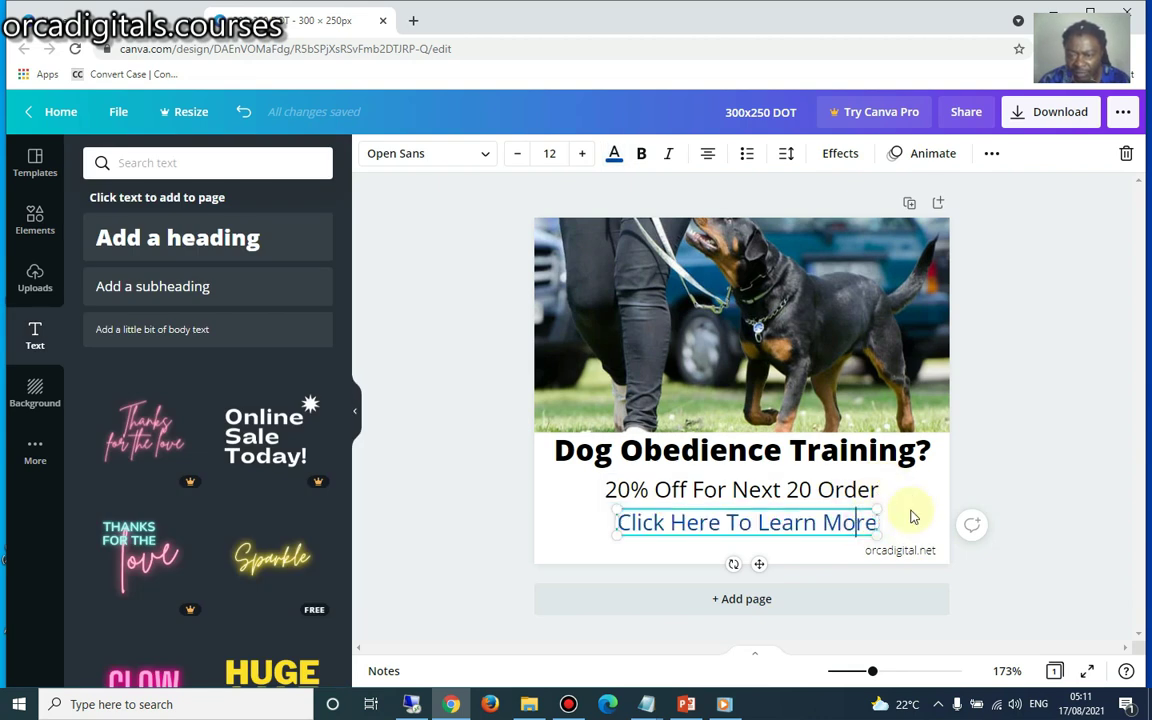
{"action": "right_click", "coordinate": [865, 525]}
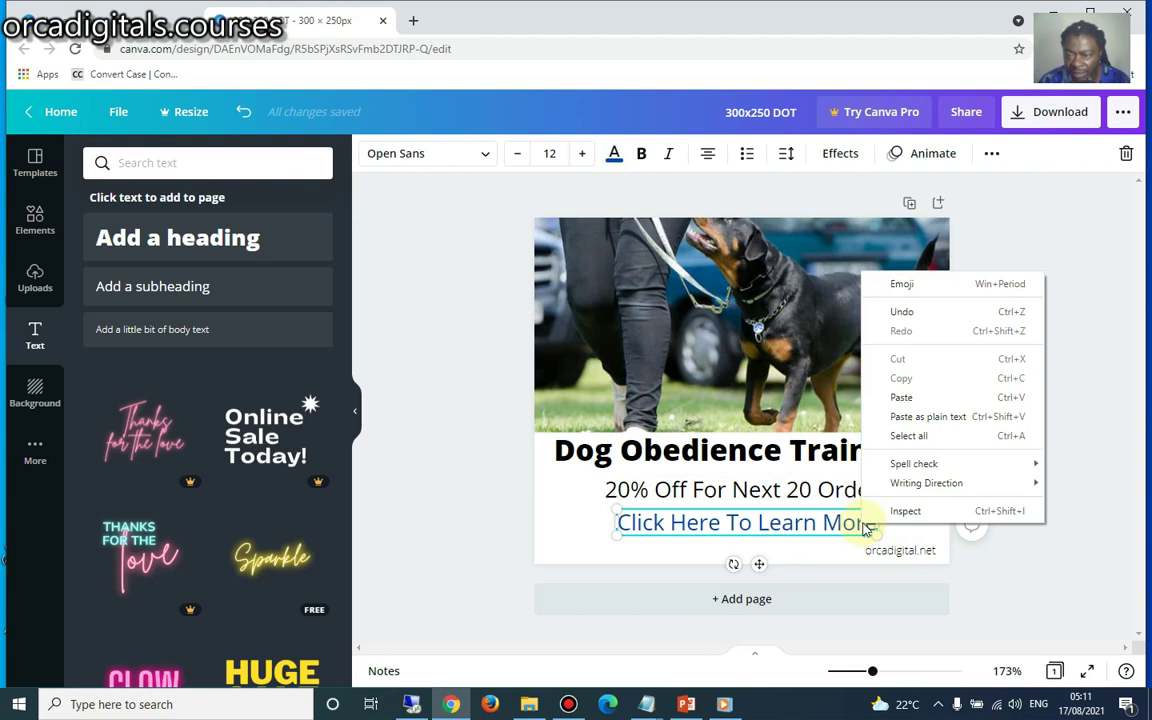
{"action": "left_click", "coordinate": [912, 437]}
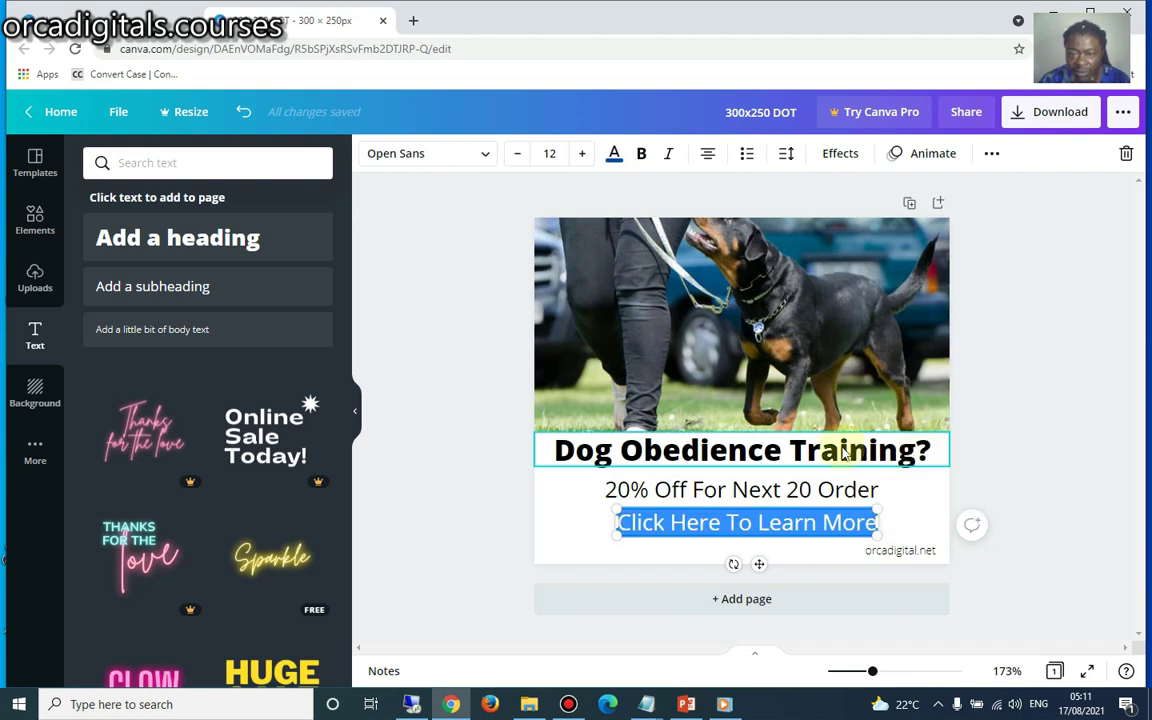
{"action": "left_click", "coordinate": [642, 156]}
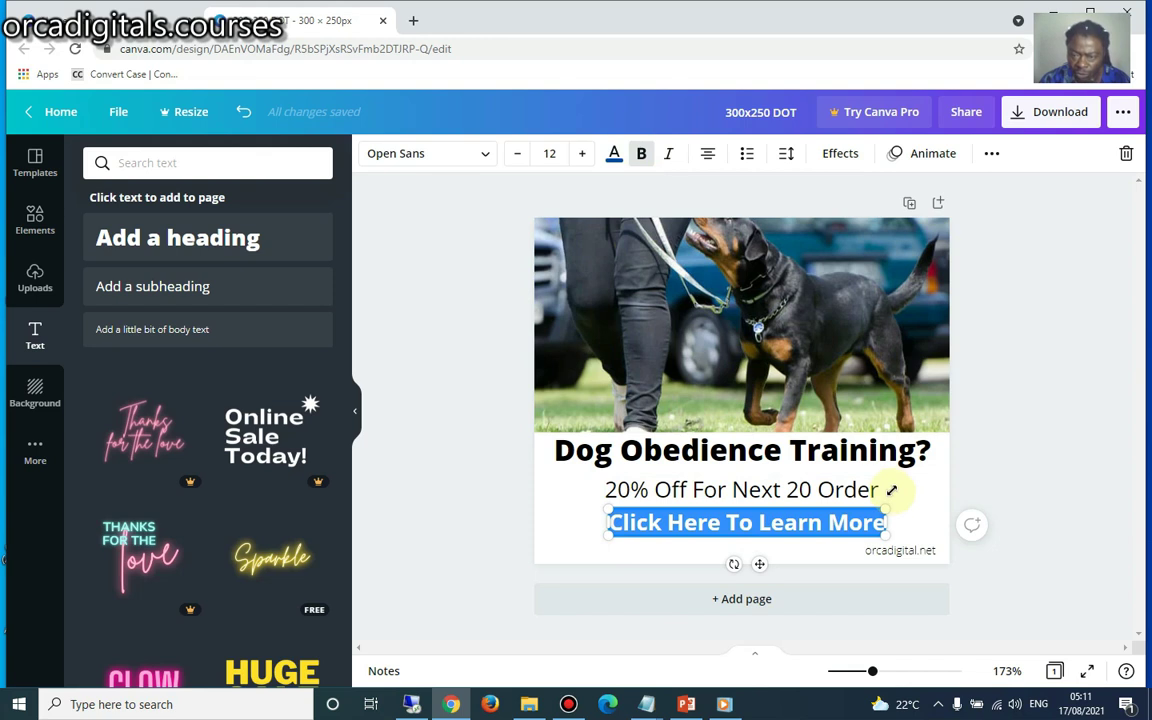
Set the text colour of the "20% Off For Next 20 Order" line to bright red #ff1616.
{"action": "left_click", "coordinate": [878, 491]}
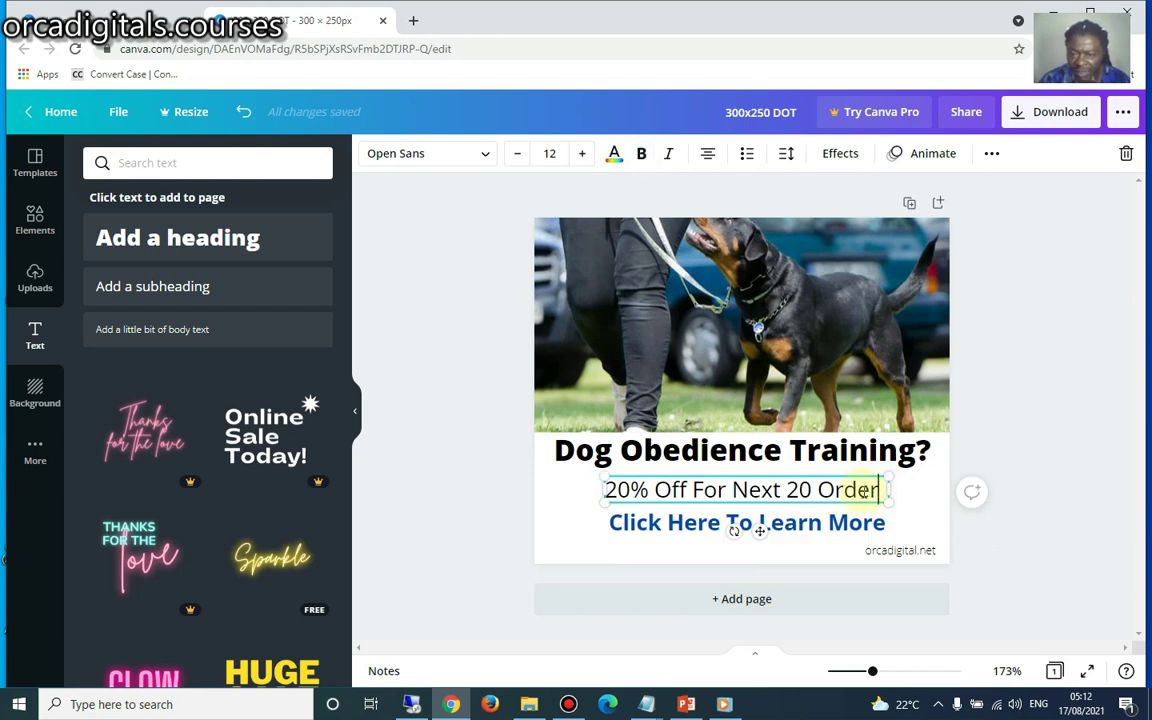
{"action": "left_click_drag", "start_coordinate": [879, 490], "coordinate": [603, 488]}
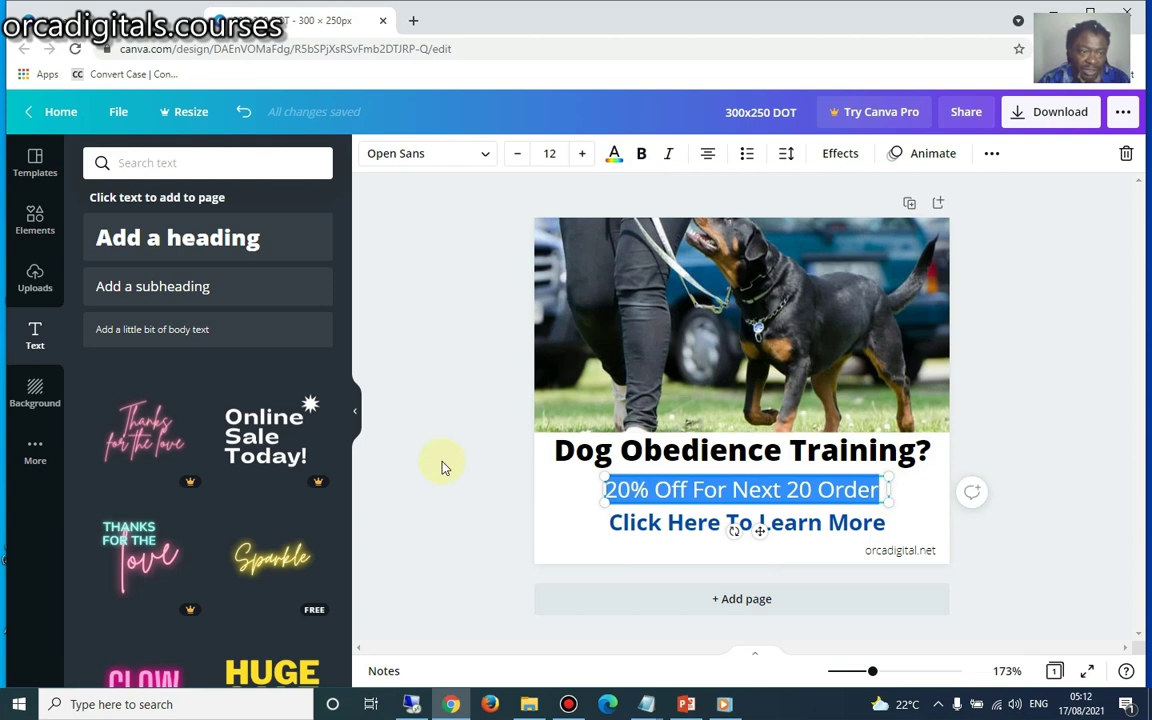
{"action": "left_click", "coordinate": [614, 158]}
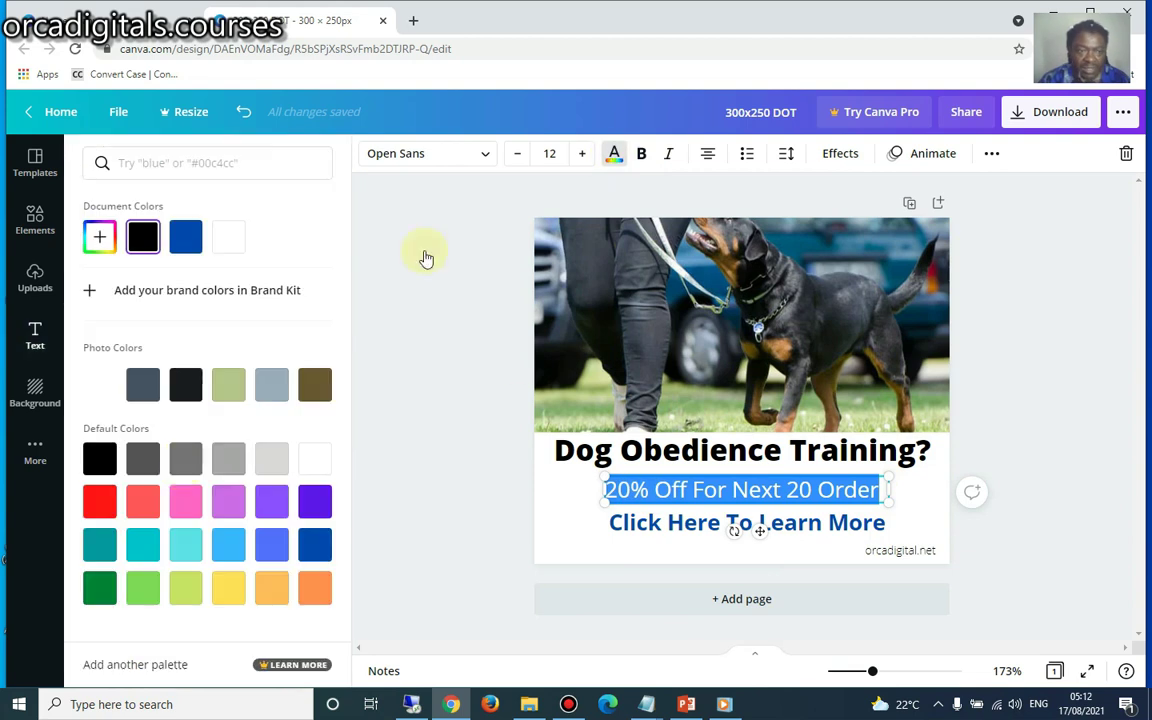
{"action": "left_click", "coordinate": [97, 508]}
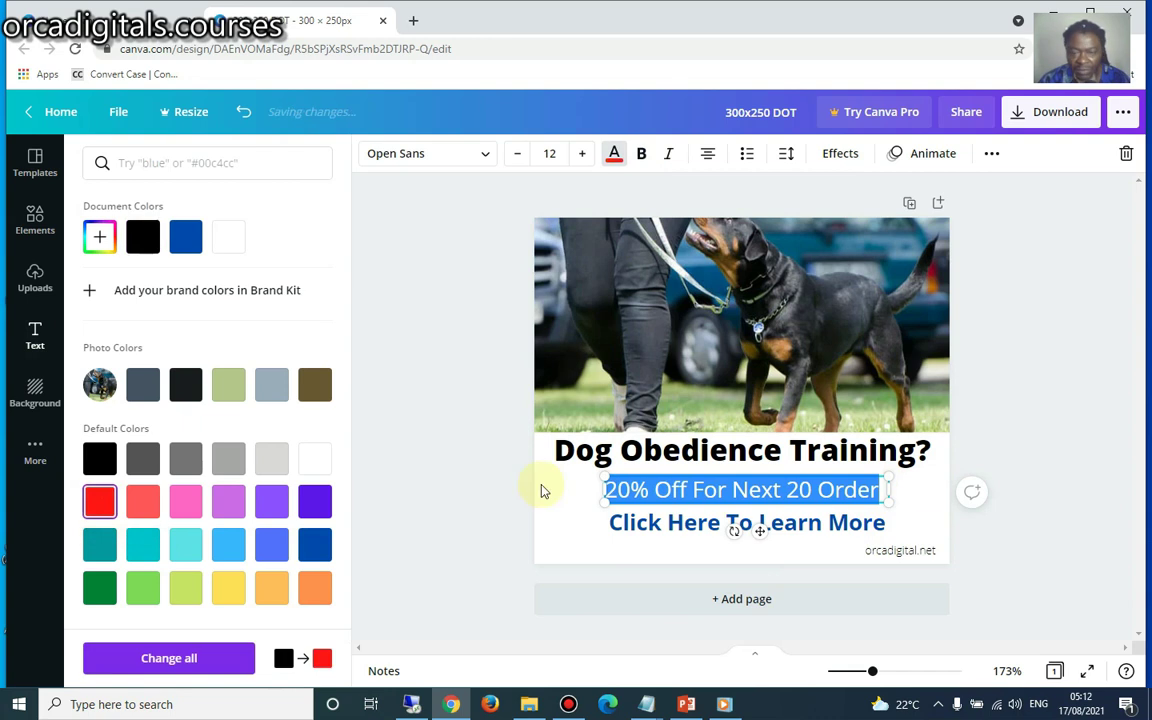
{"action": "left_click", "coordinate": [873, 490]}
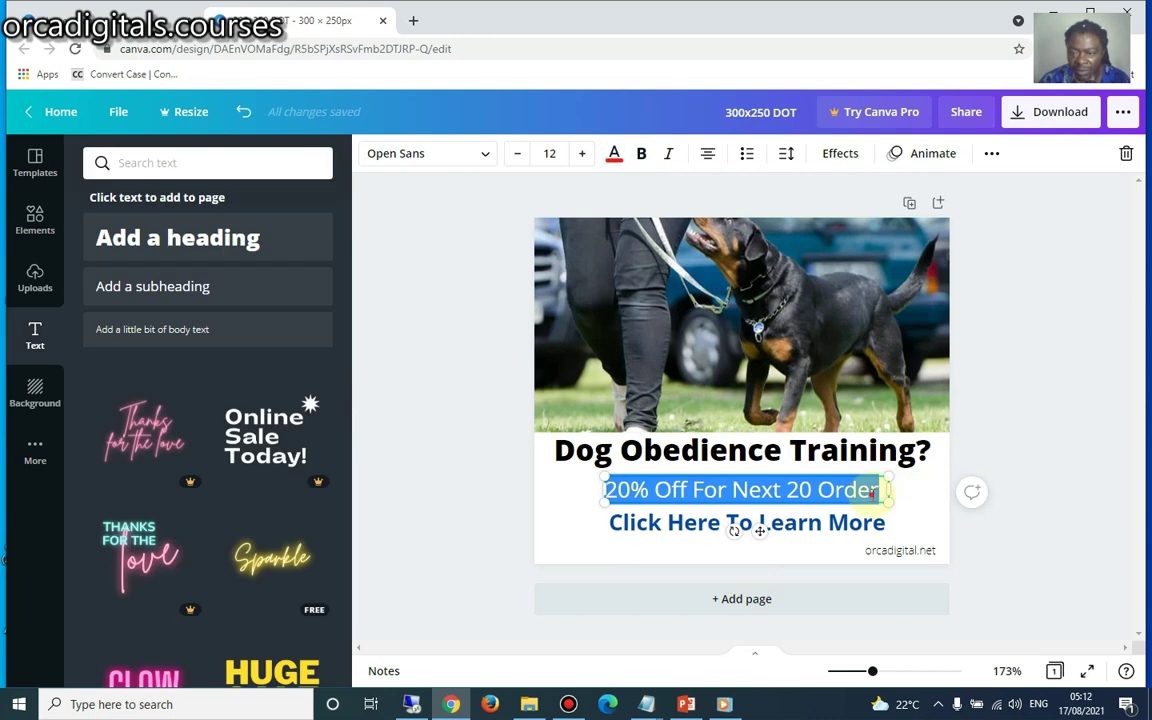
Deselect the discount line and duplicate the finished ad page to make a second version.
{"action": "left_click", "coordinate": [876, 491]}
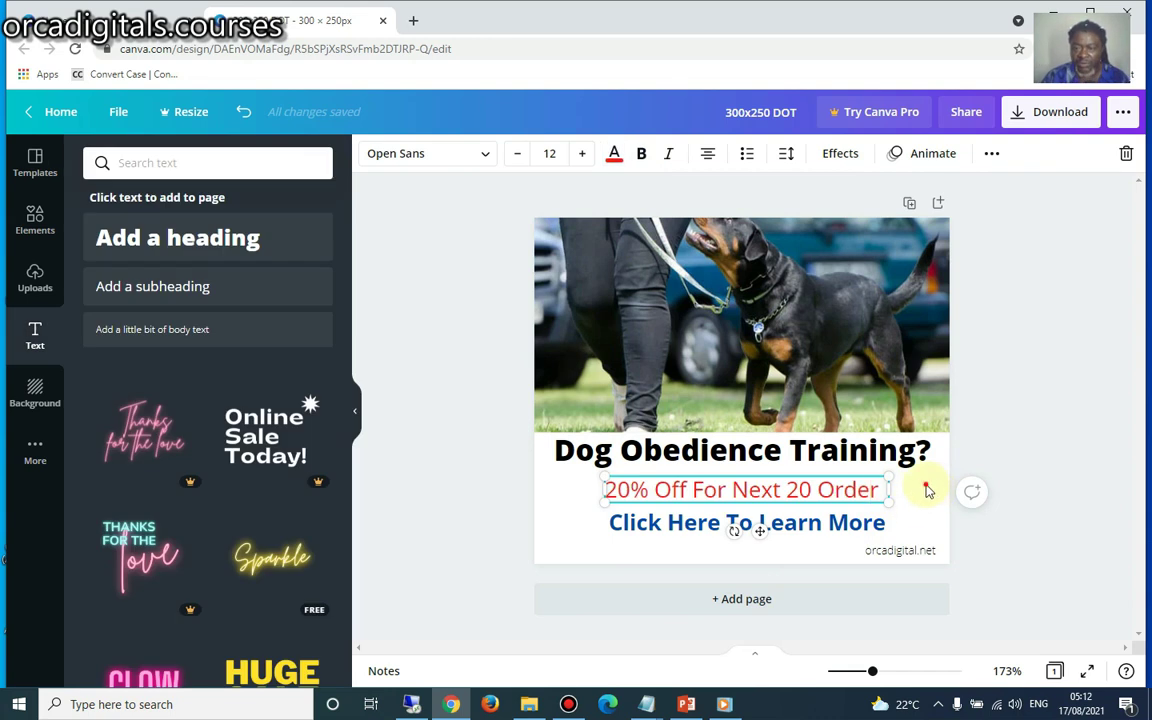
{"action": "left_click", "coordinate": [853, 577]}
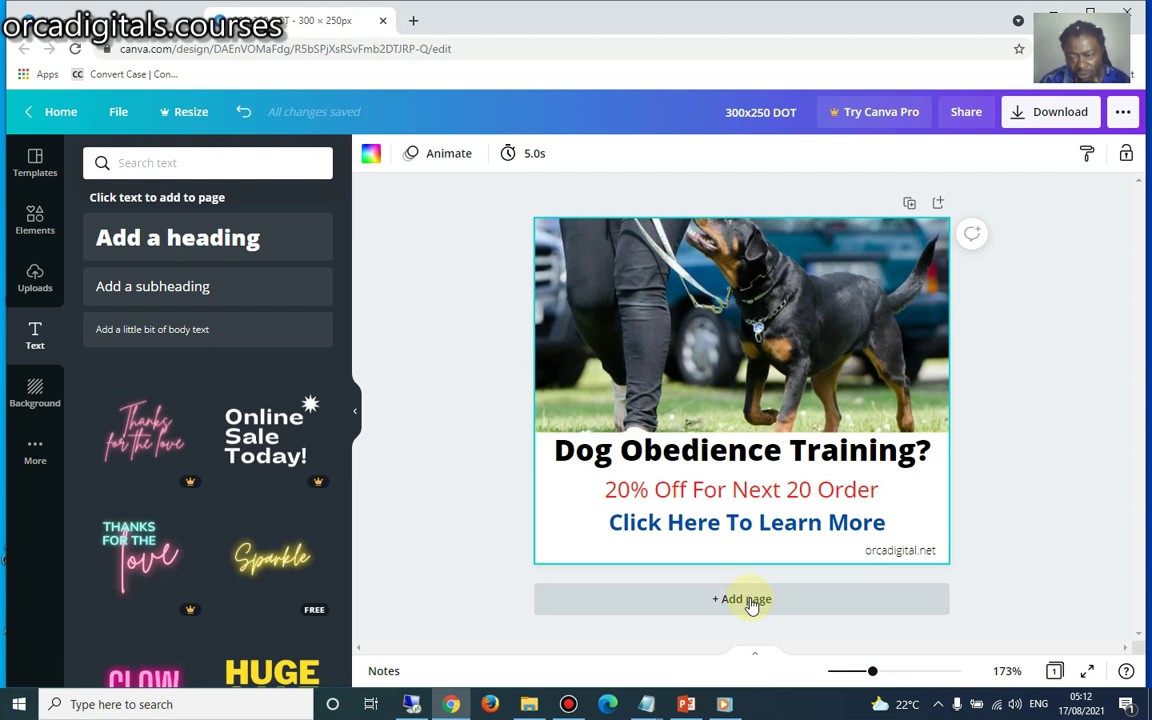
{"action": "left_click", "coordinate": [910, 204]}
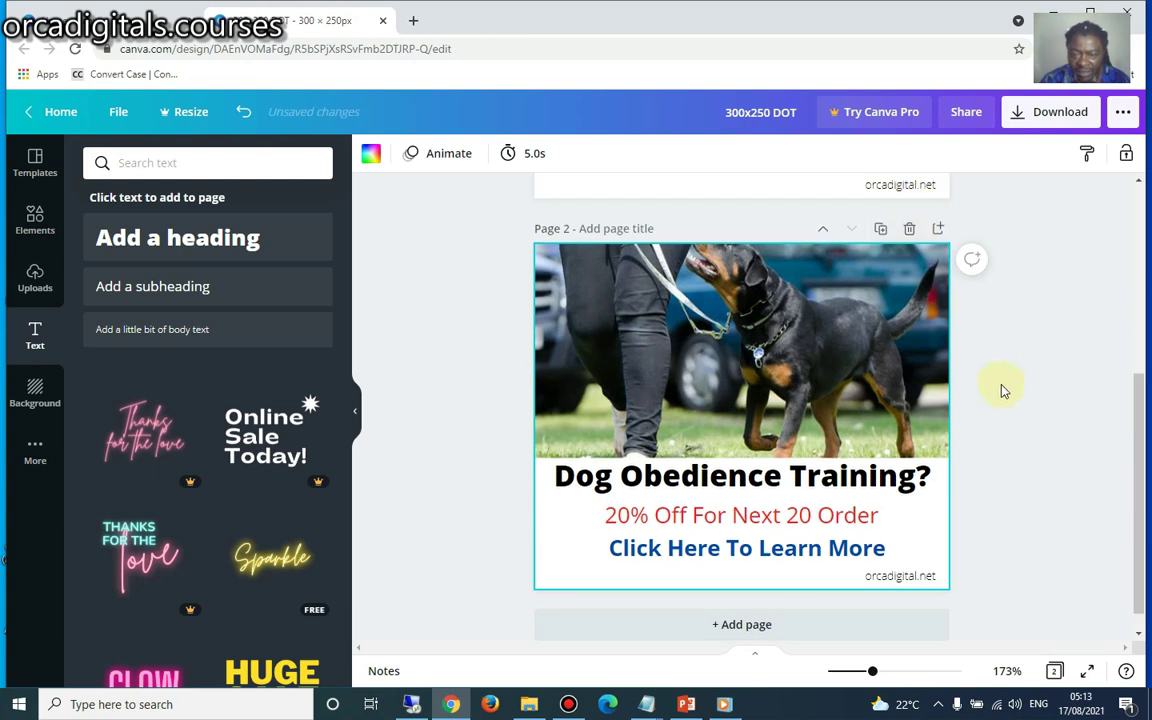
{"action": "scroll", "coordinate": [1004, 380], "scroll_direction": "up", "scroll_amount": 3}
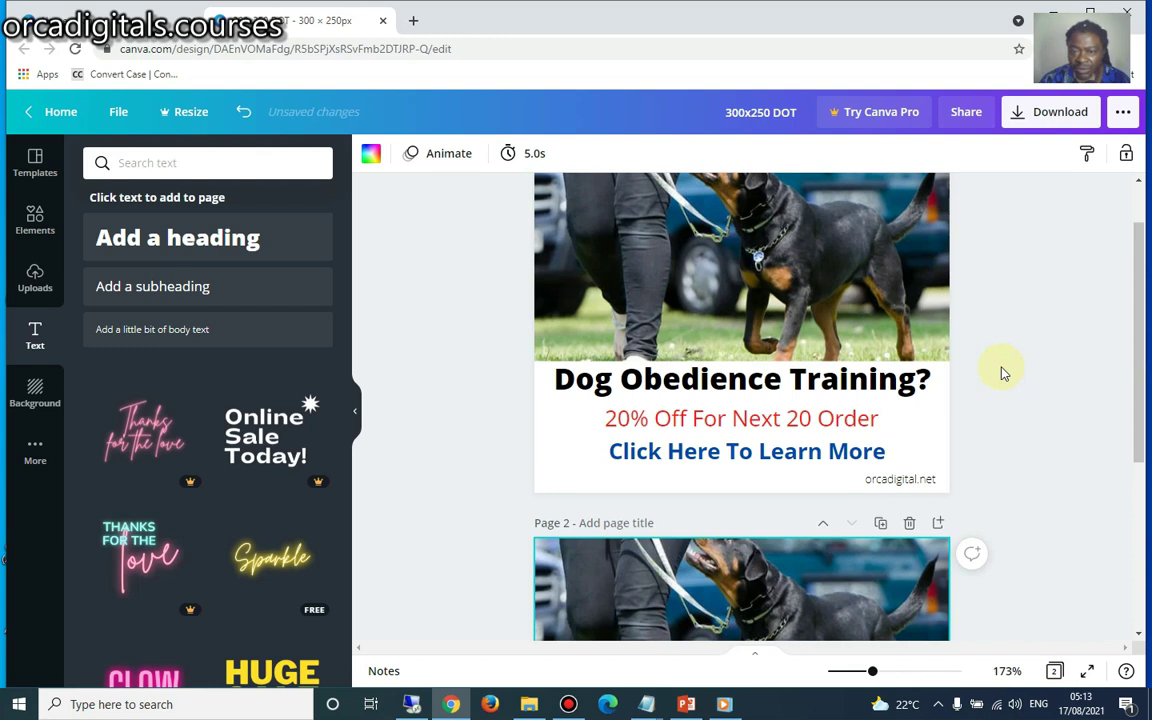
{"action": "scroll", "coordinate": [1004, 375], "scroll_direction": "up", "scroll_amount": 1}
{"action": "scroll", "coordinate": [1004, 378], "scroll_direction": "down", "scroll_amount": 4}
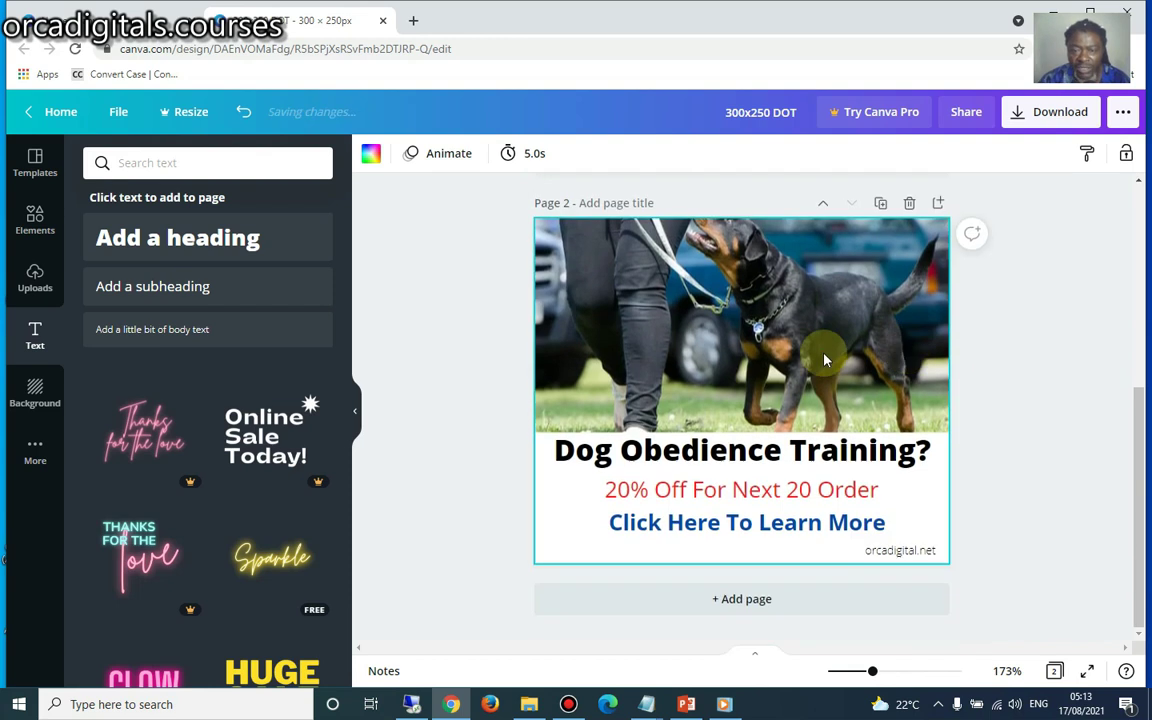
Delete the dog-walking photo from page 2, keeping the text lines below it.
{"action": "left_click", "coordinate": [810, 360]}
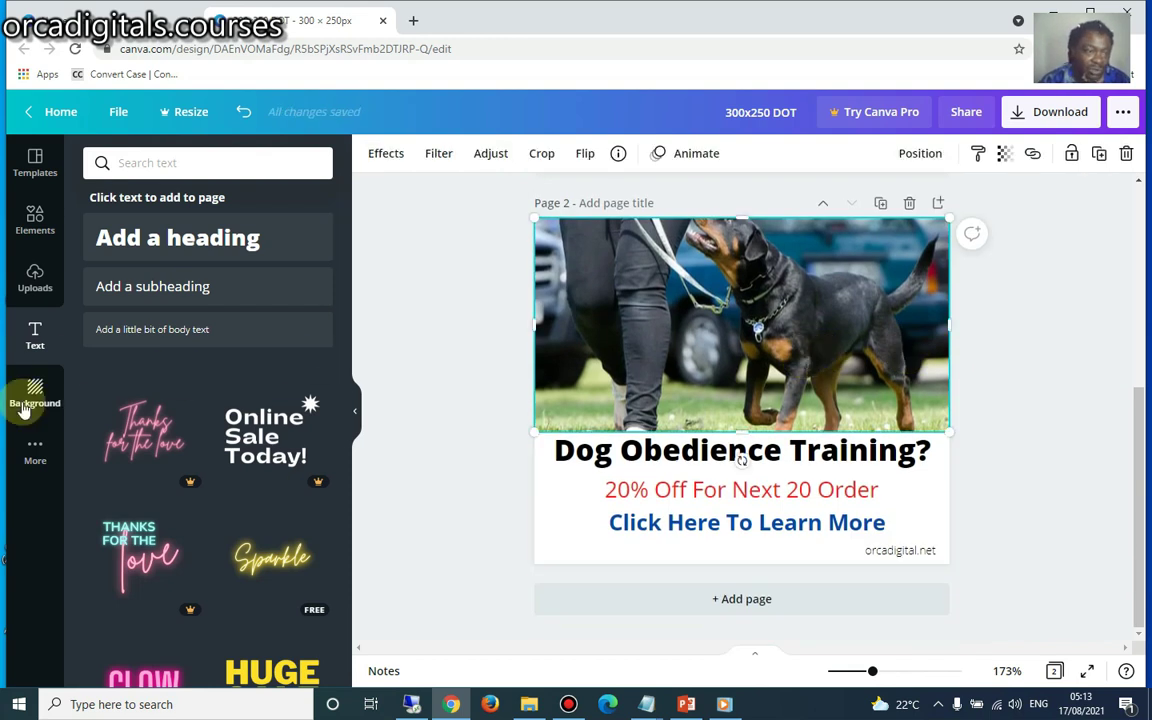
{"action": "left_click", "coordinate": [36, 276]}
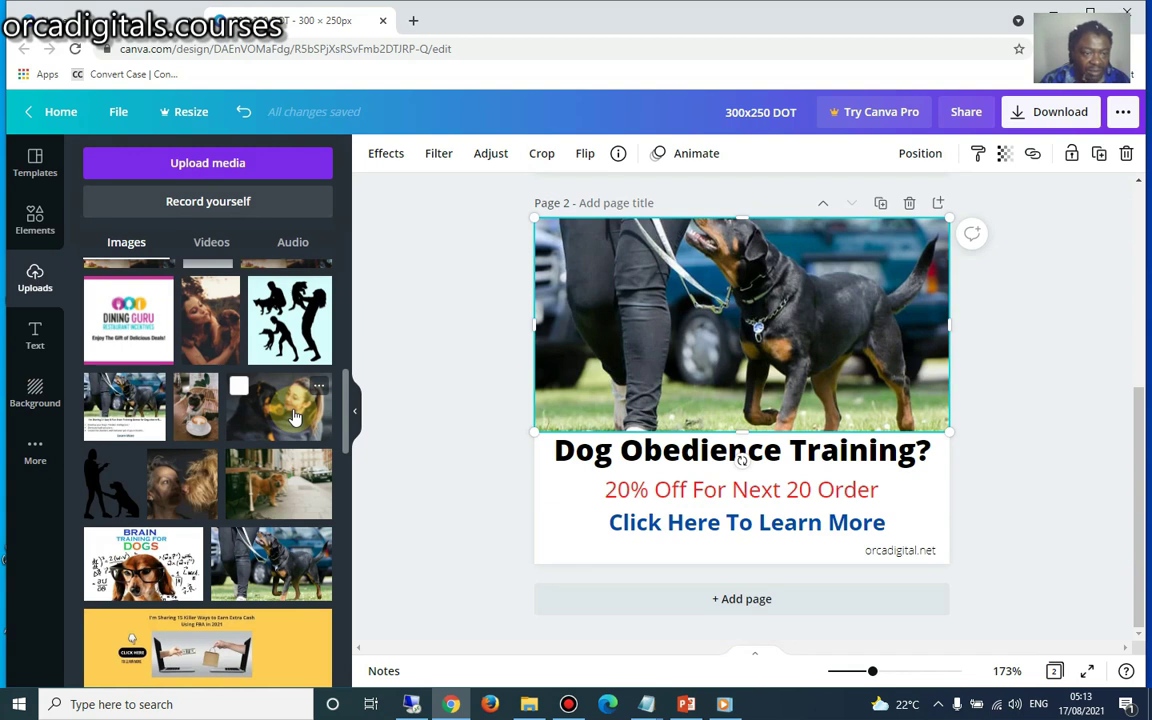
{"action": "scroll", "coordinate": [295, 418], "scroll_direction": "down", "scroll_amount": 3}
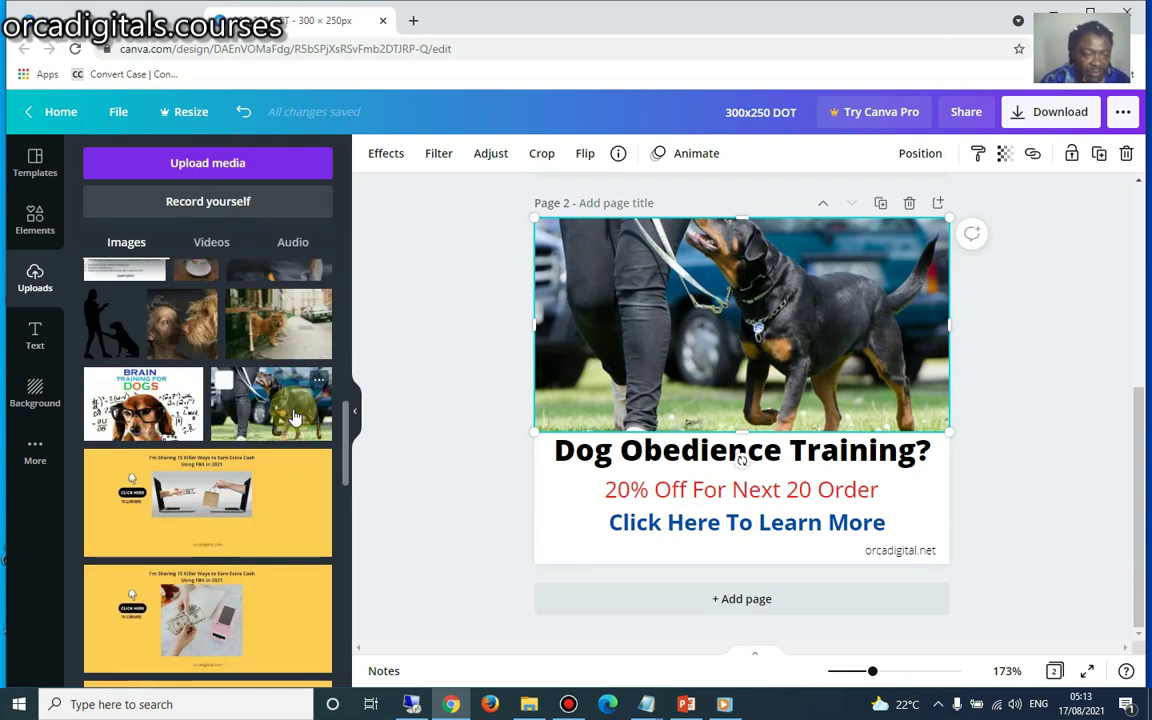
{"action": "scroll", "coordinate": [295, 418], "scroll_direction": "up", "scroll_amount": 2}
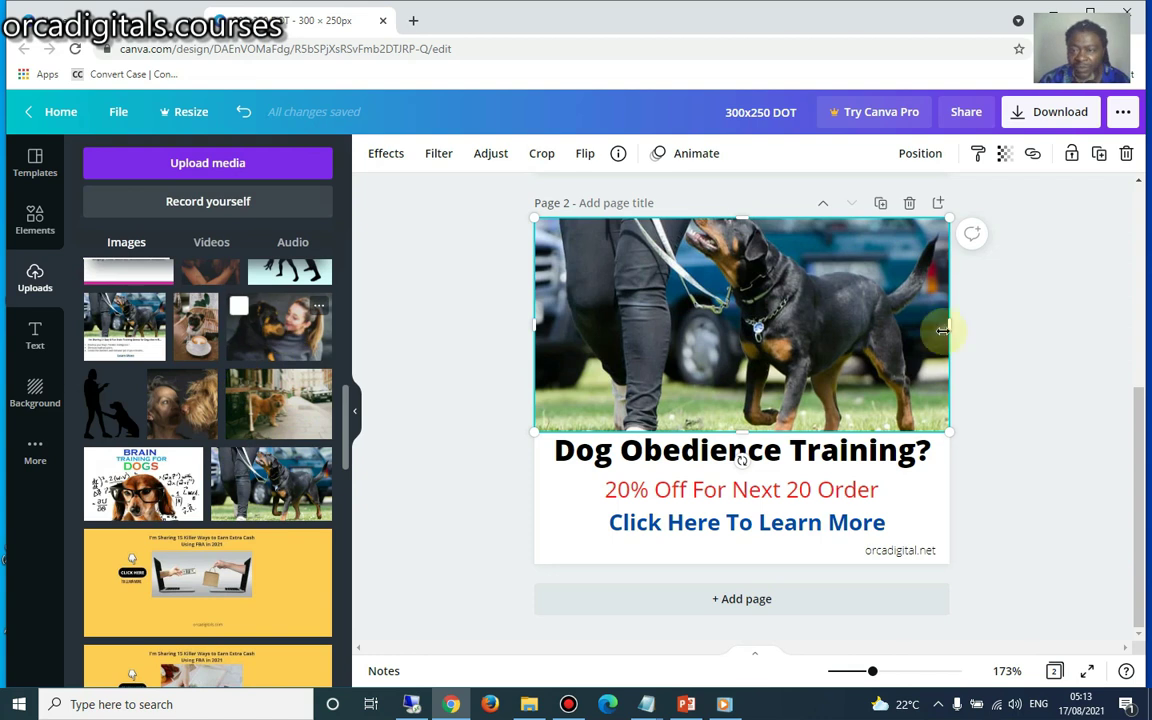
{"action": "left_click", "coordinate": [856, 323]}
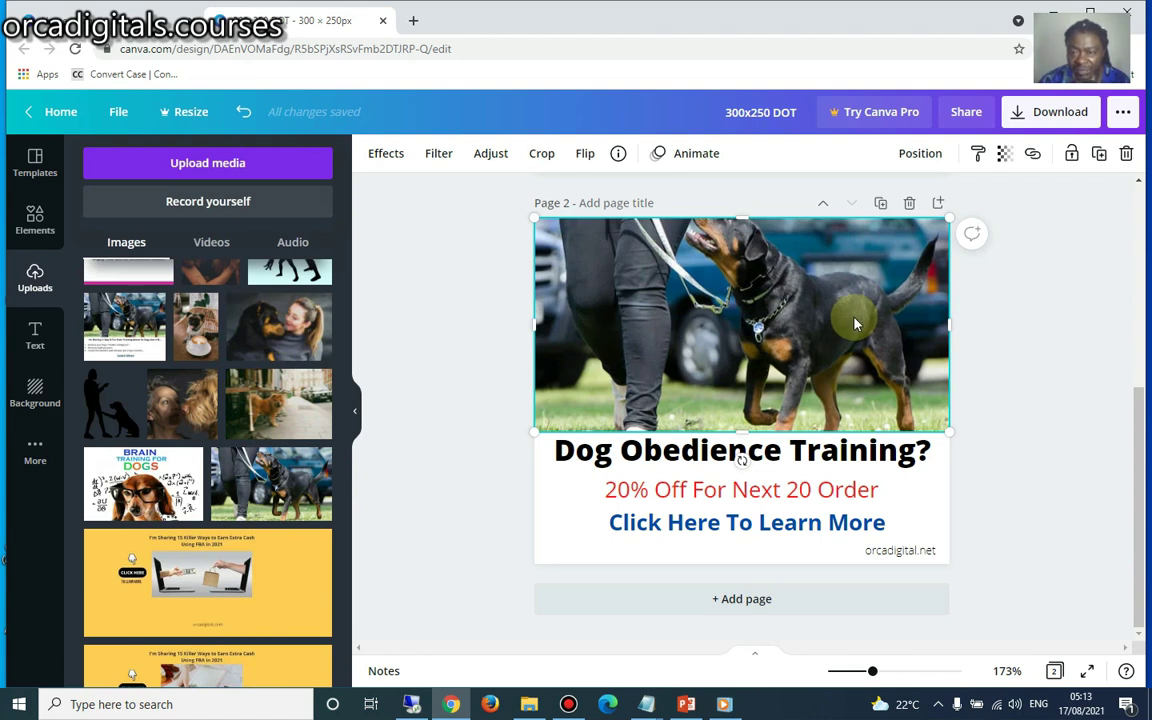
{"action": "left_click", "coordinate": [1126, 156]}
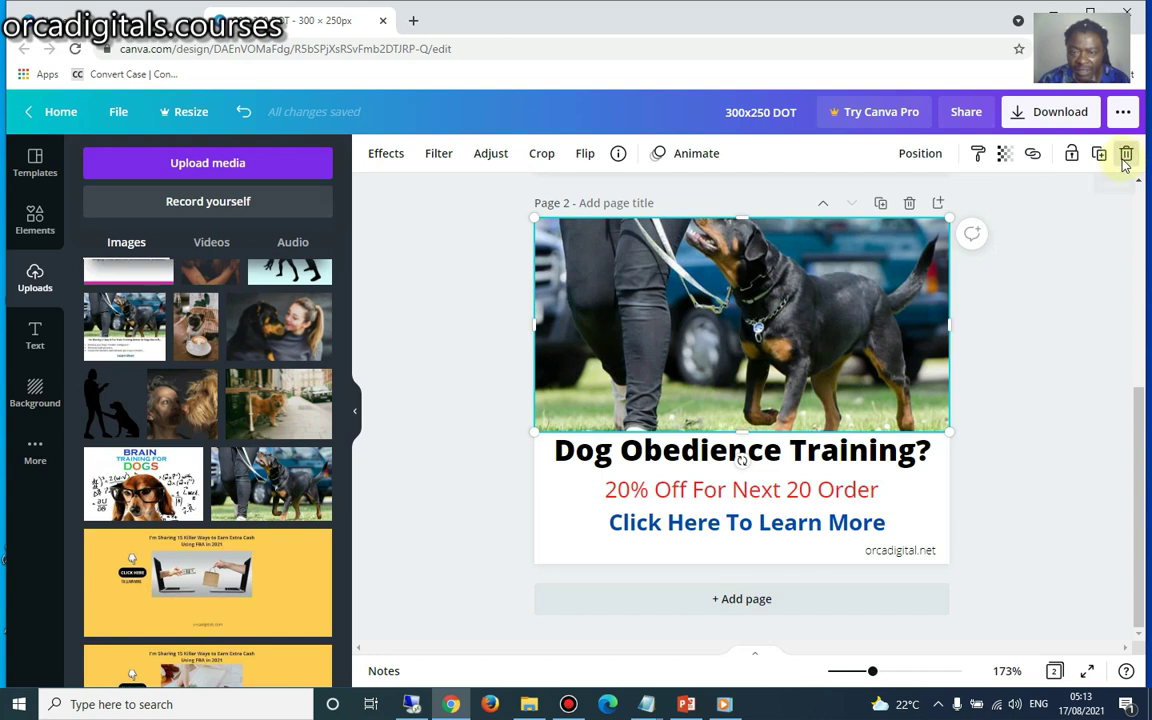
{"action": "left_click", "coordinate": [761, 368]}
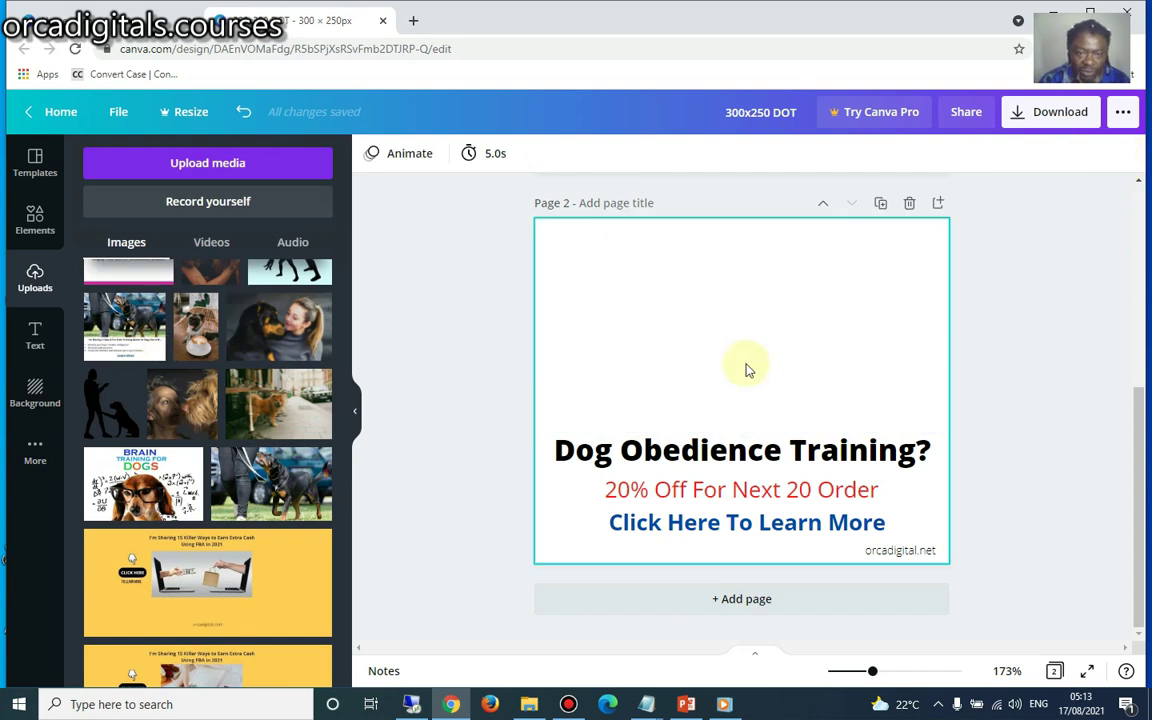
Add the uploaded photo of the woman with the Rottweiler to page 2 and stretch it to fill the area above the headline.
{"action": "left_click", "coordinate": [288, 340]}
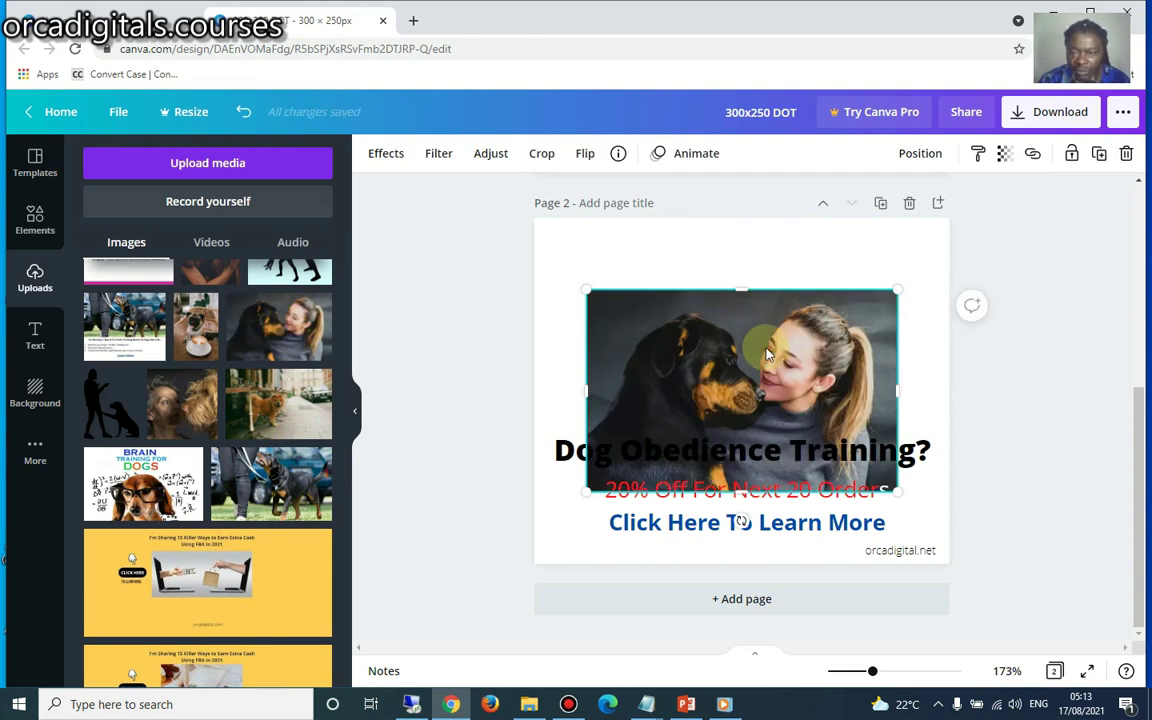
{"action": "left_click_drag", "start_coordinate": [766, 362], "coordinate": [764, 296]}
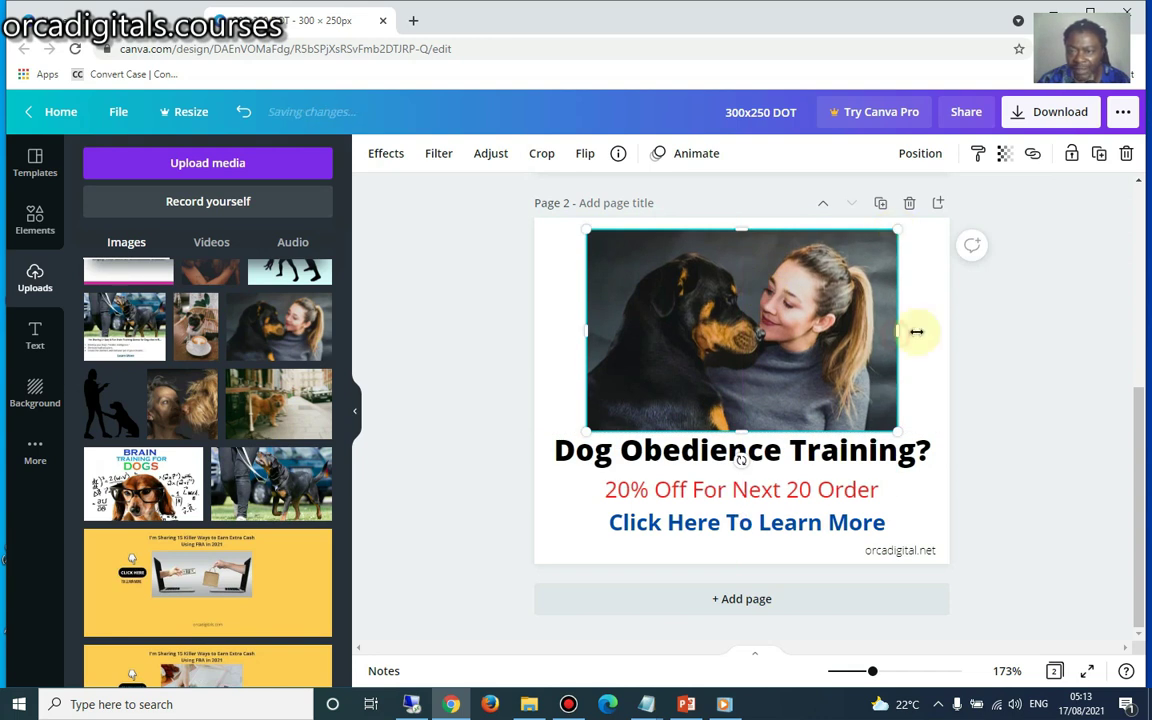
{"action": "left_click_drag", "start_coordinate": [901, 332], "coordinate": [943, 332]}
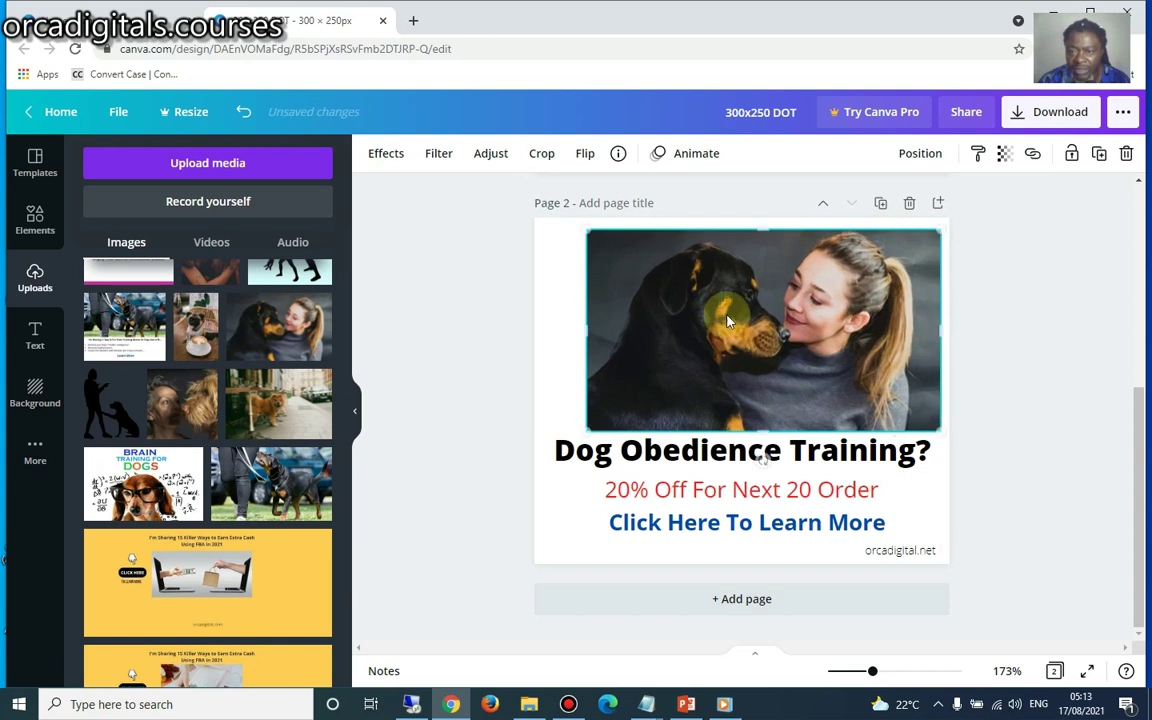
{"action": "left_click_drag", "start_coordinate": [589, 332], "coordinate": [535, 330]}
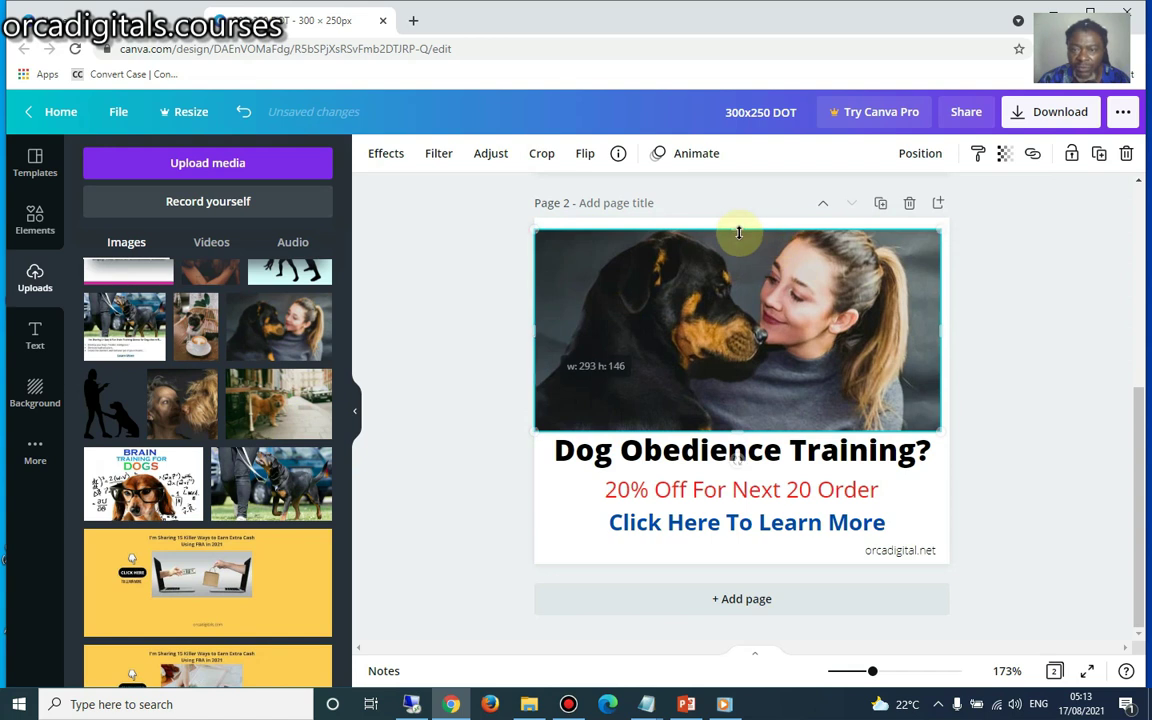
{"action": "left_click_drag", "start_coordinate": [739, 232], "coordinate": [739, 219]}
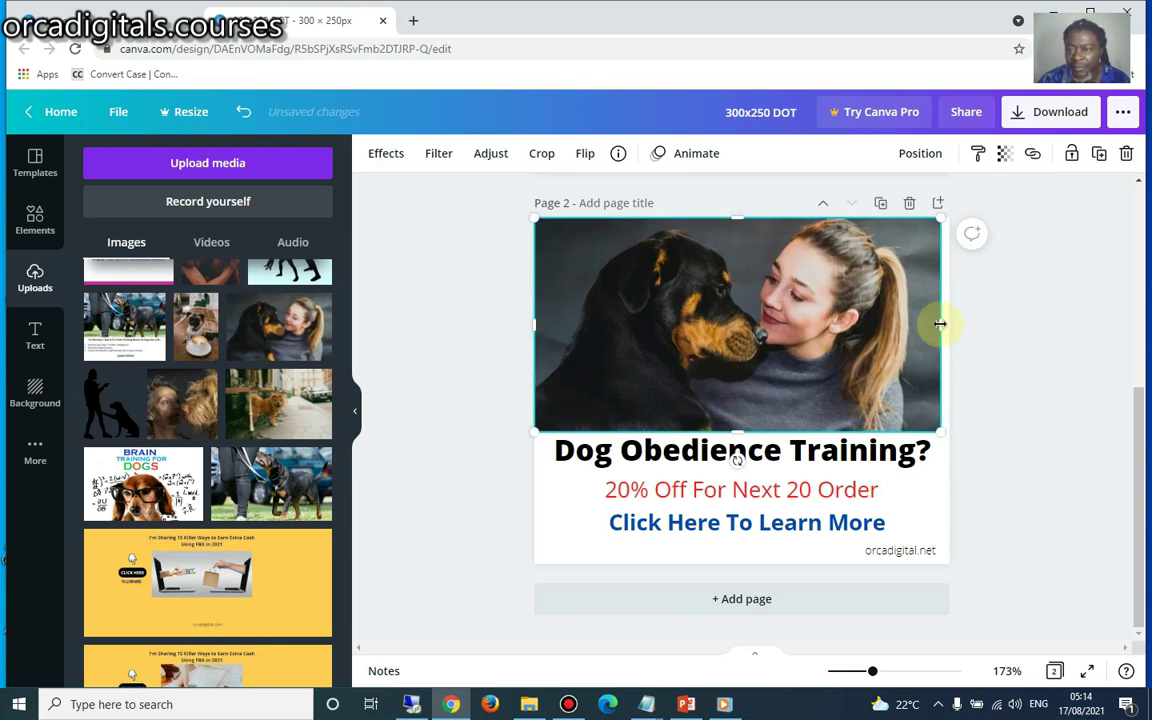
{"action": "left_click_drag", "start_coordinate": [941, 325], "coordinate": [1059, 386]}
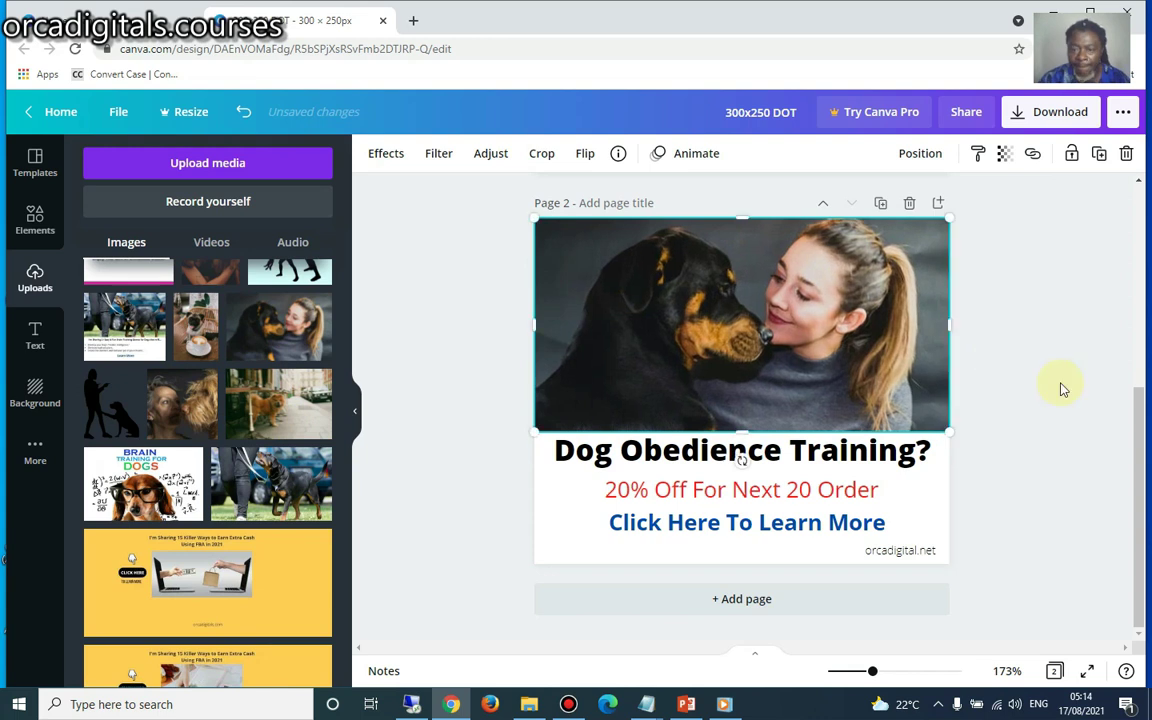
{"action": "left_click", "coordinate": [1040, 430]}
Compare the two ad versions on page 1 and page 2.
{"action": "scroll", "coordinate": [1040, 432], "scroll_direction": "up", "scroll_amount": 2}
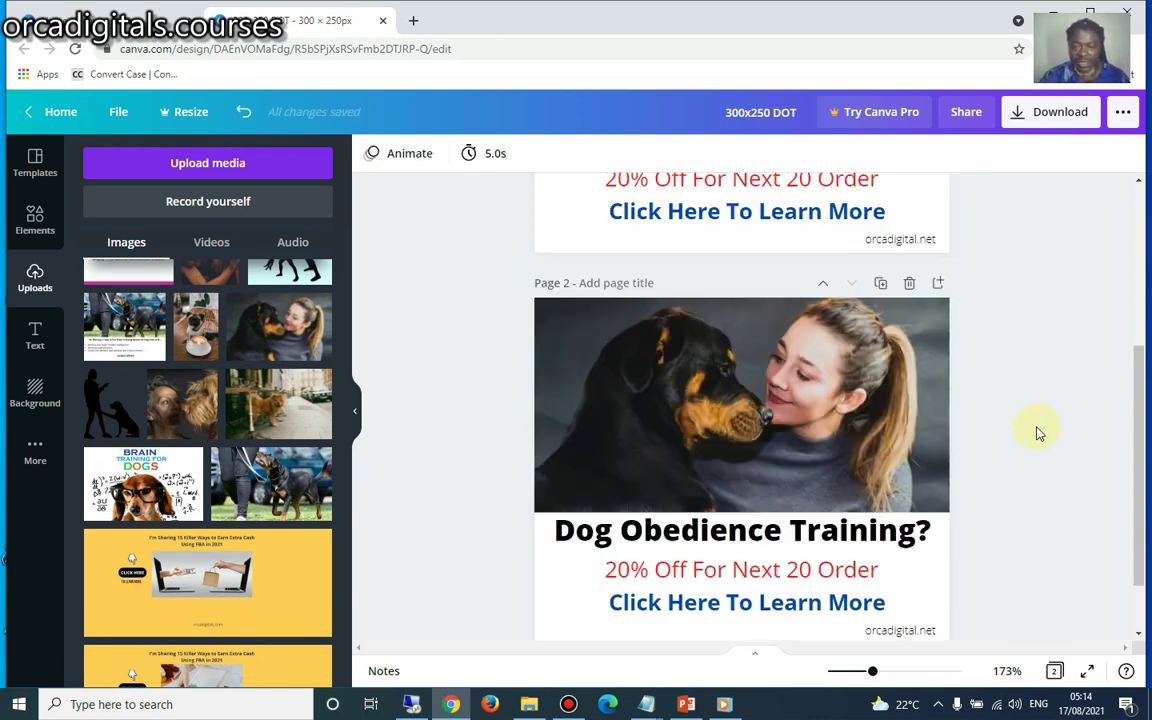
{"action": "scroll", "coordinate": [1038, 432], "scroll_direction": "up", "scroll_amount": 3}
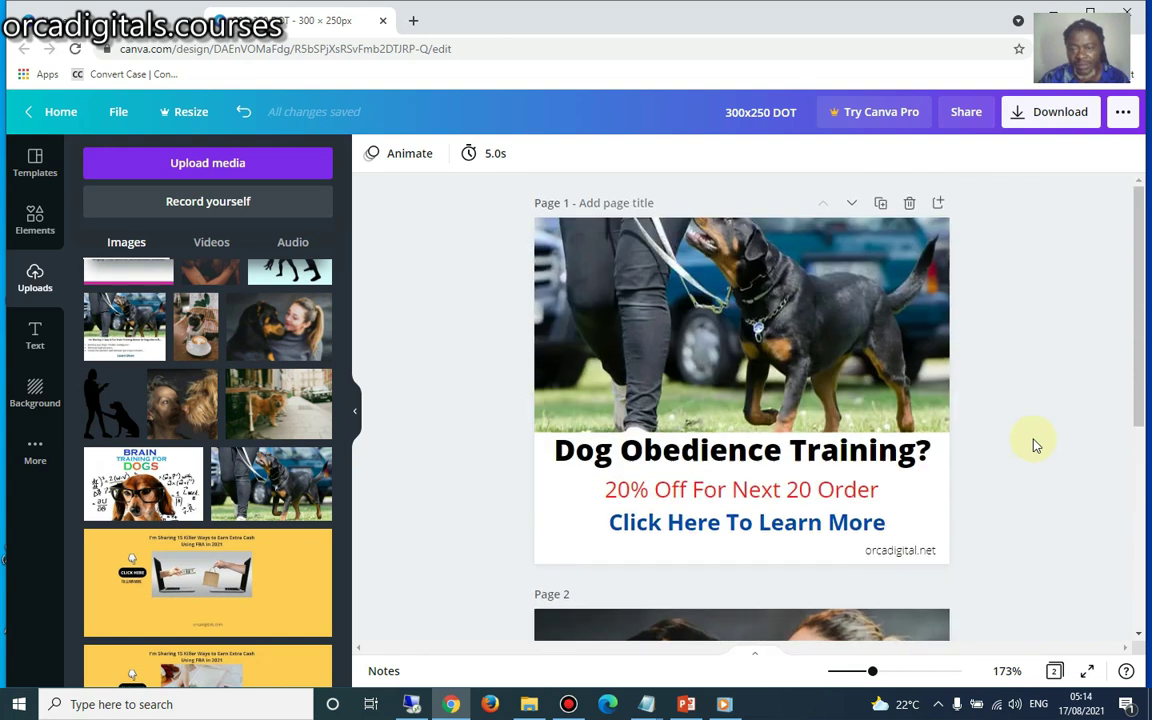
{"action": "scroll", "coordinate": [1036, 440], "scroll_direction": "down", "scroll_amount": 2}
{"action": "scroll", "coordinate": [1030, 450], "scroll_direction": "down", "scroll_amount": 2}
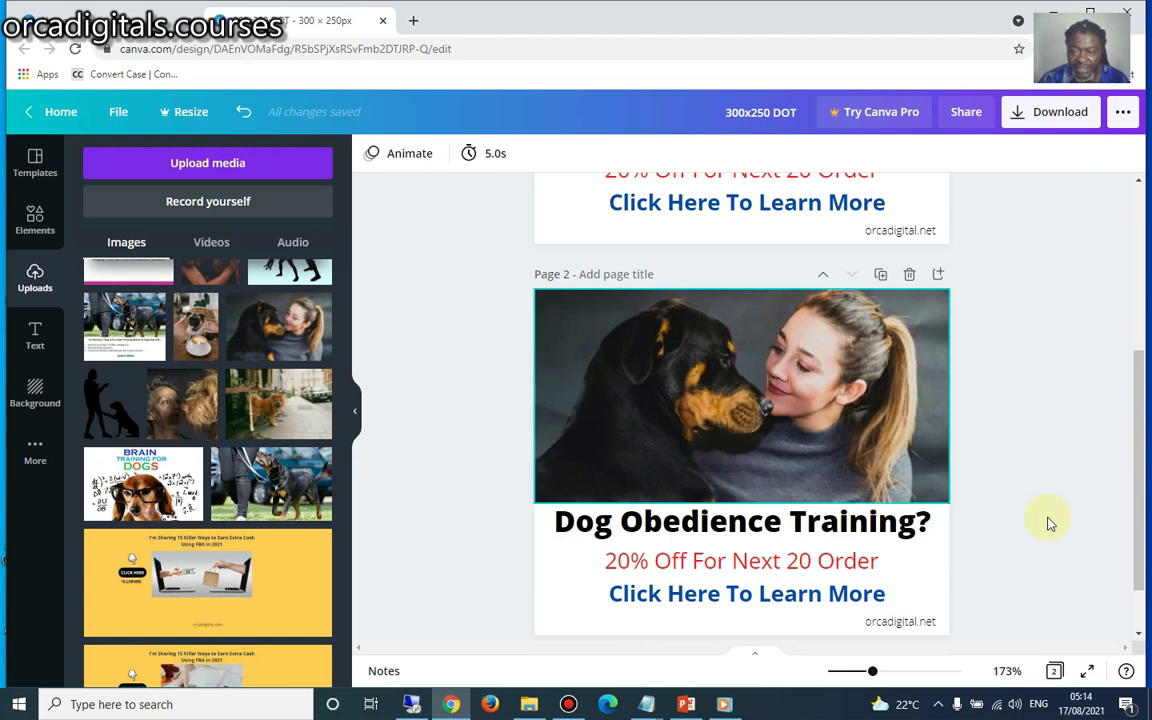
{"action": "scroll", "coordinate": [1010, 514], "scroll_direction": "up", "scroll_amount": 1}
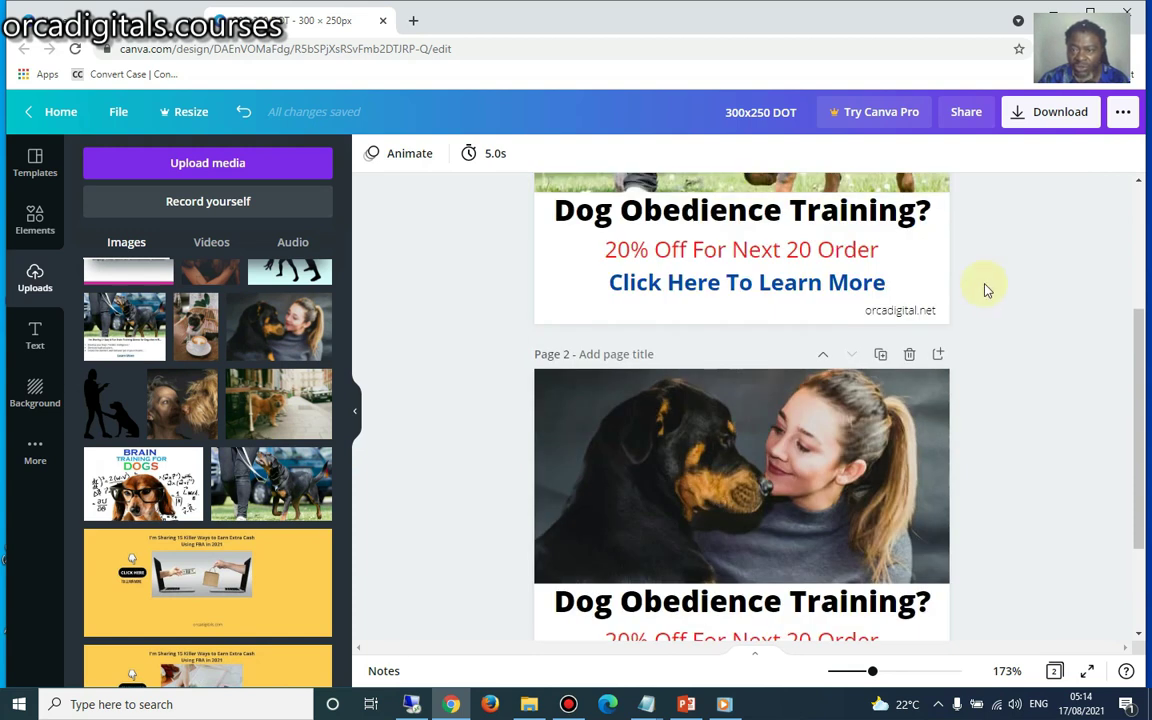
{"action": "scroll", "coordinate": [985, 288], "scroll_direction": "up", "scroll_amount": 2}
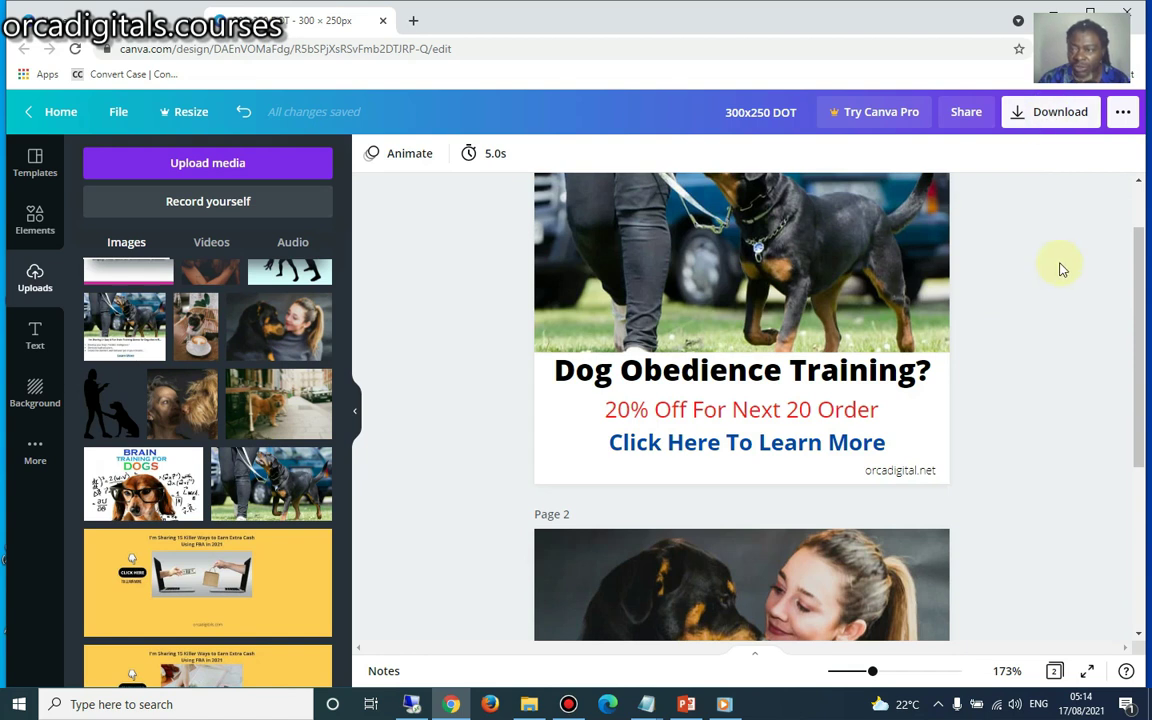
{"action": "scroll", "coordinate": [1062, 268], "scroll_direction": "up", "scroll_amount": 2}
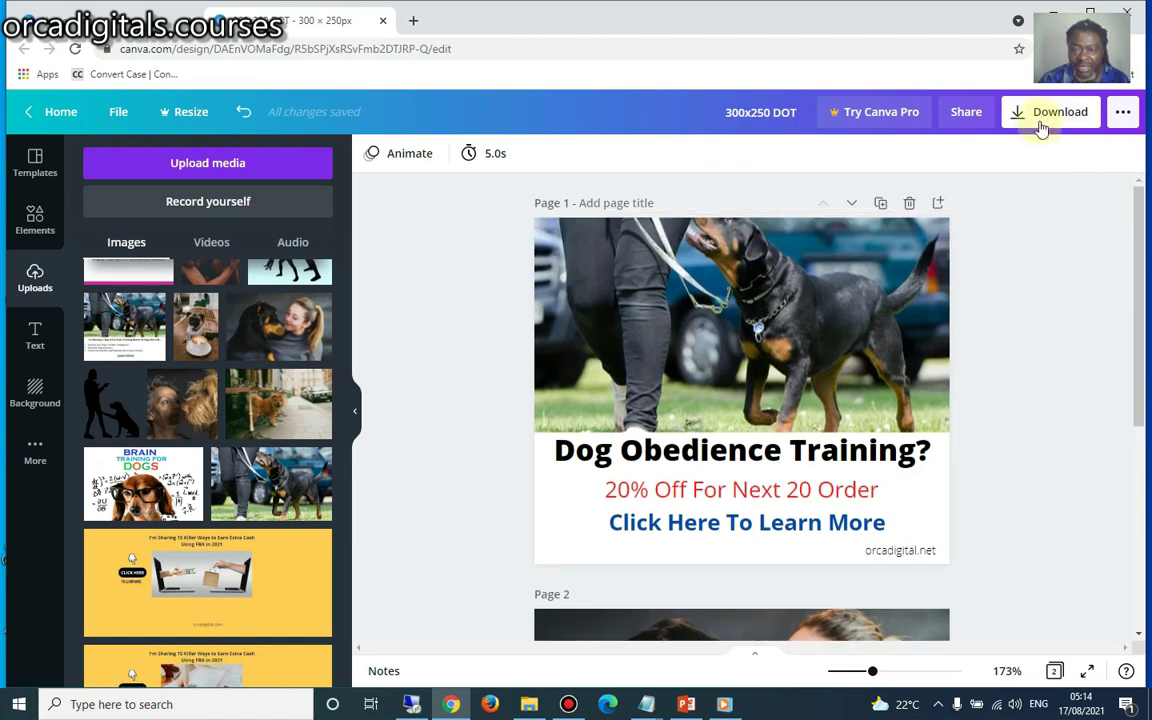
Download all pages of the design, pages 1 and 2, as JPG files.
{"action": "left_click", "coordinate": [1041, 130]}
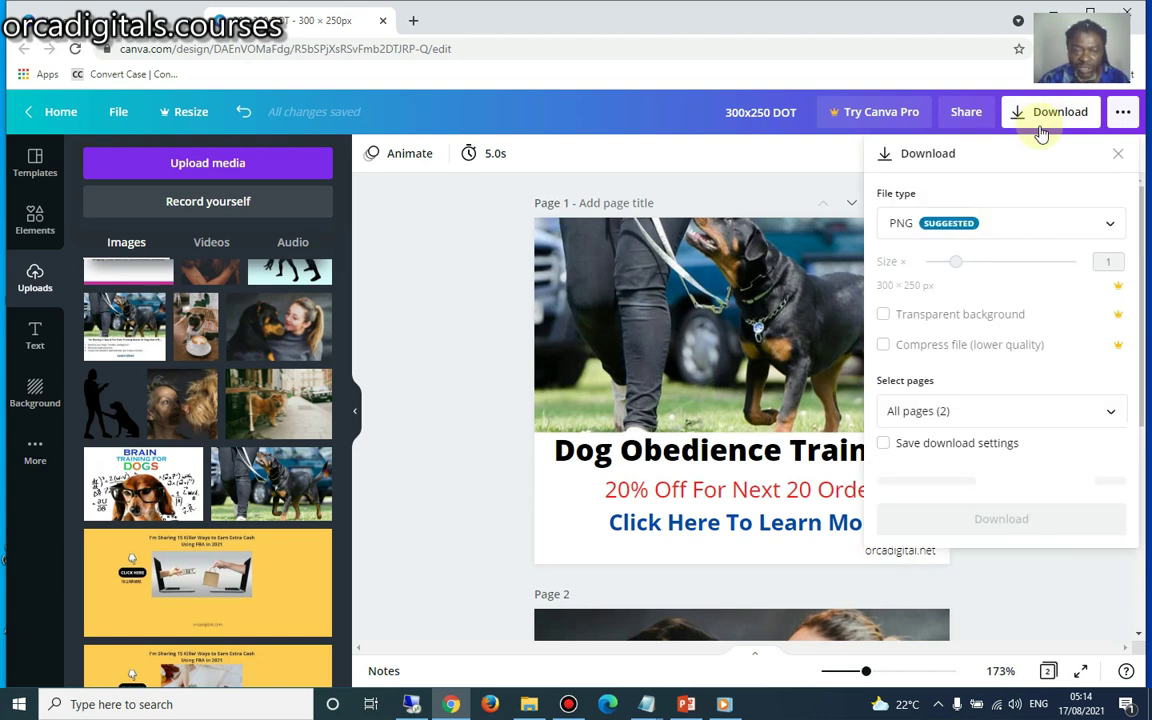
{"action": "left_click", "coordinate": [1049, 239]}
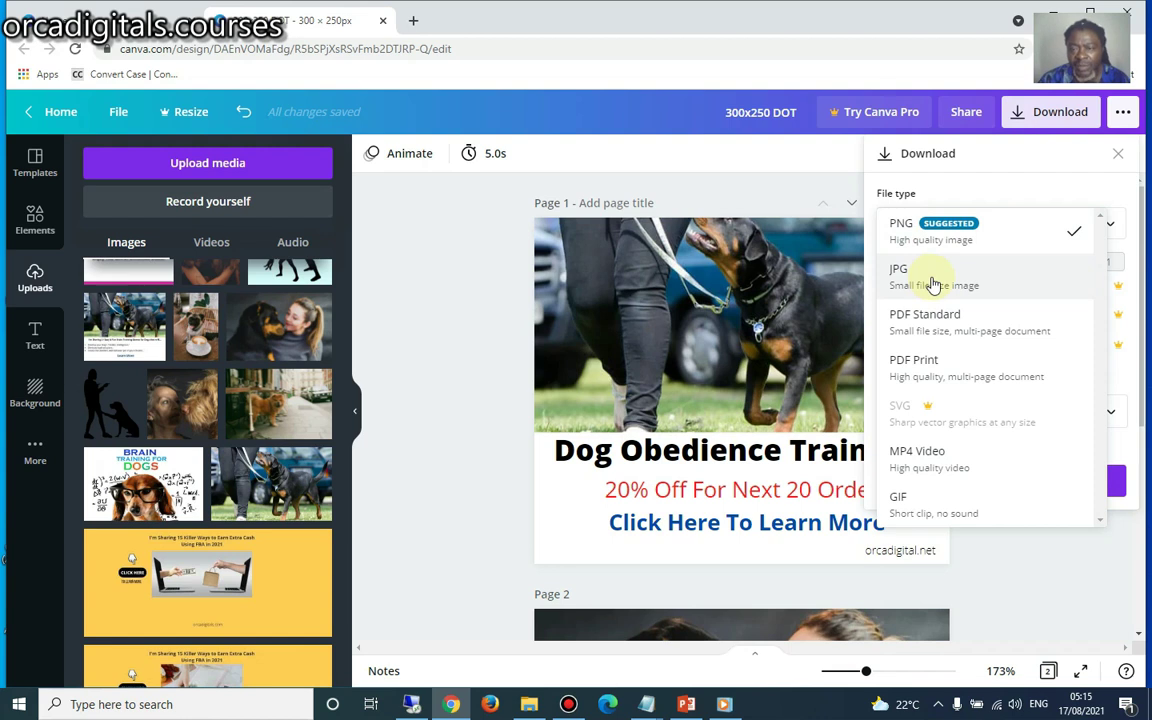
{"action": "left_click", "coordinate": [995, 283]}
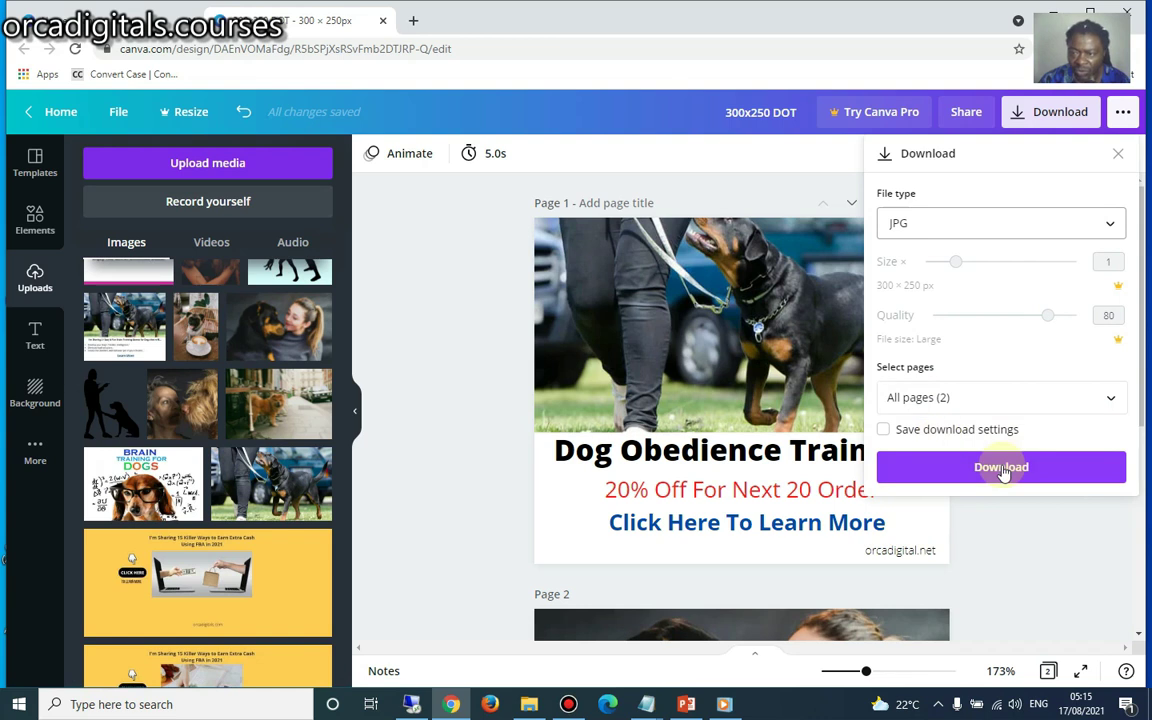
{"action": "left_click", "coordinate": [1057, 398]}
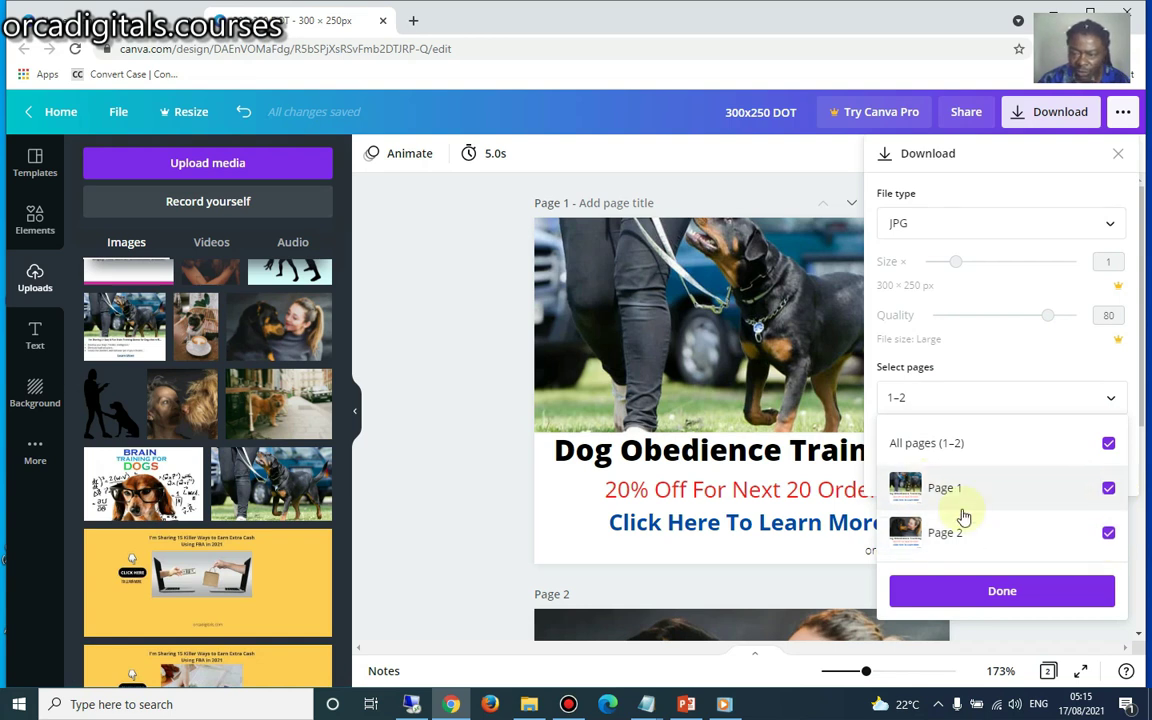
{"action": "left_click", "coordinate": [998, 593]}
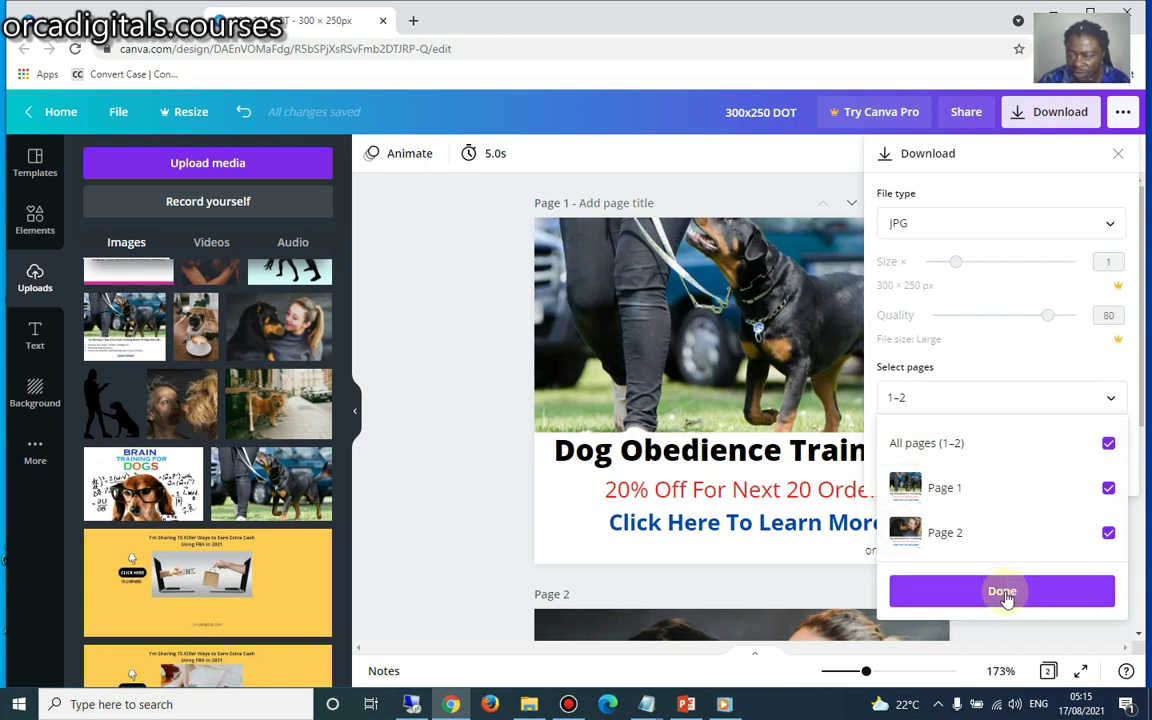
{"action": "left_click", "coordinate": [1003, 593]}
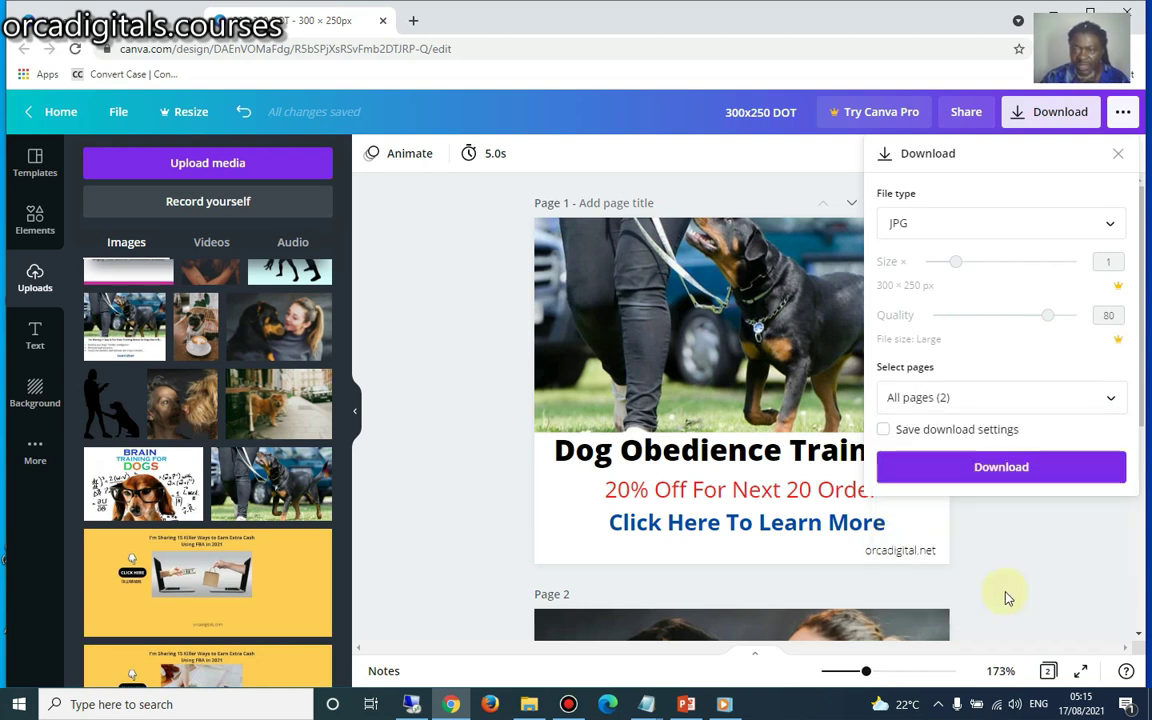
{"action": "left_click", "coordinate": [1001, 470]}
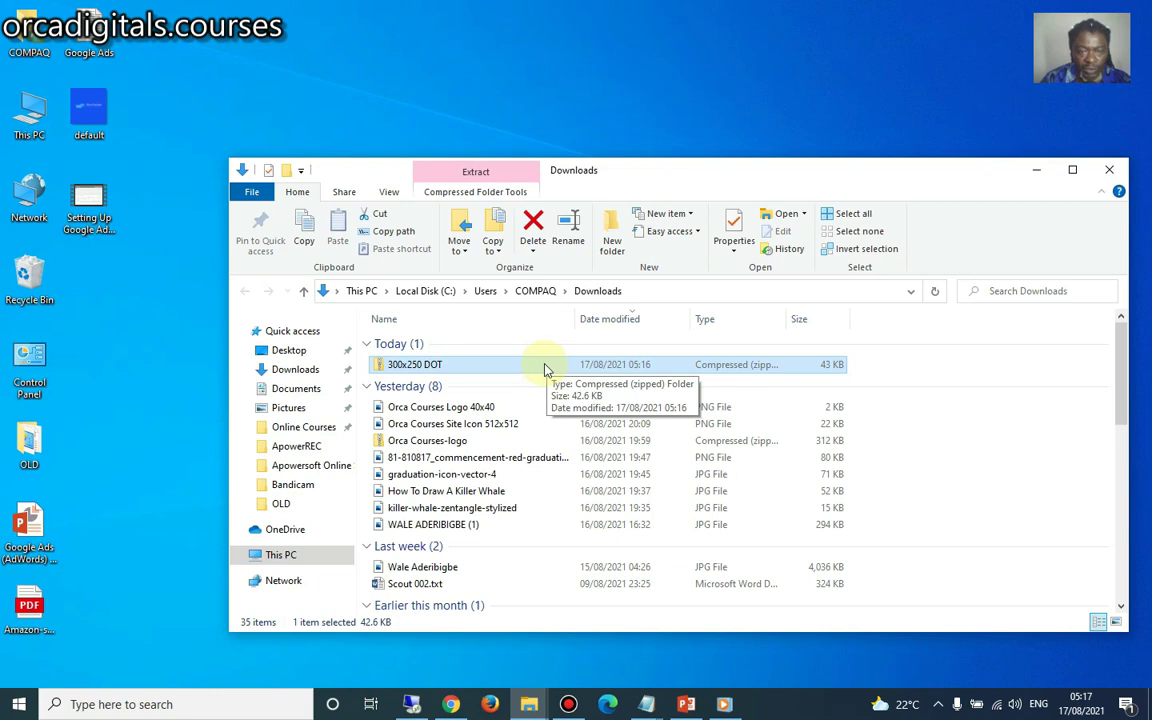
In File Explorer, extract the downloaded "300x250 DOT" zip file into the "300x250 DOT" folder inside Downloads.
{"action": "double_click", "coordinate": [545, 369]}
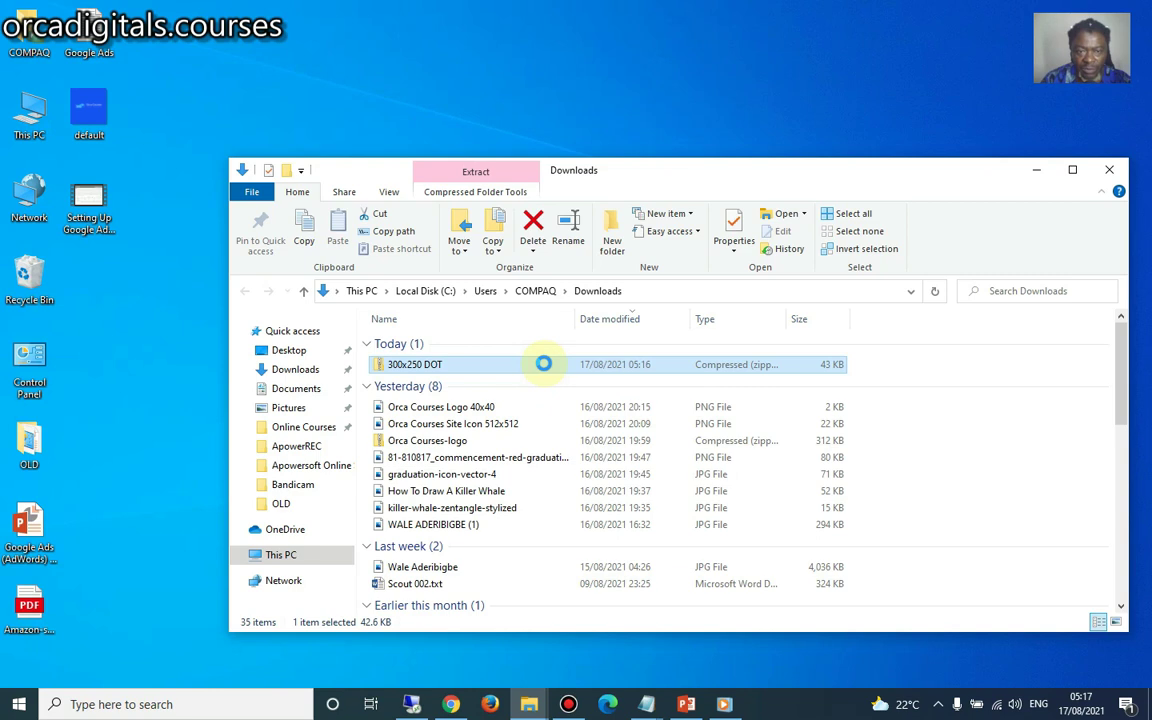
{"action": "right_click", "coordinate": [545, 369]}
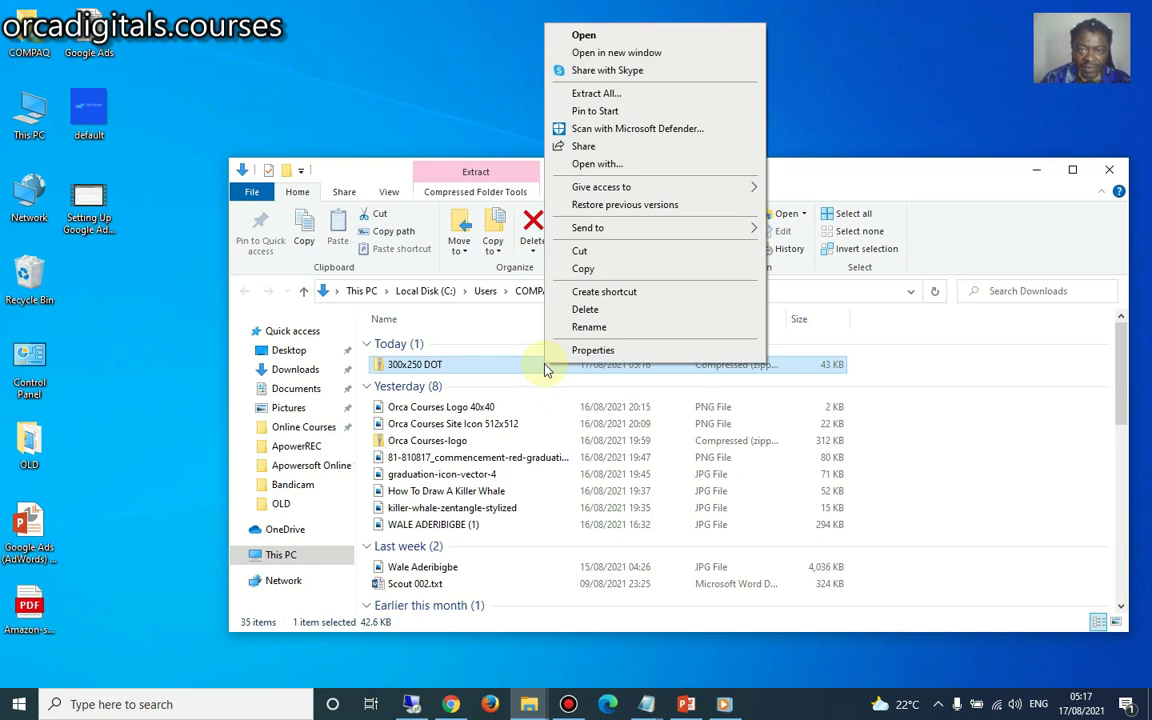
{"action": "left_click", "coordinate": [598, 95]}
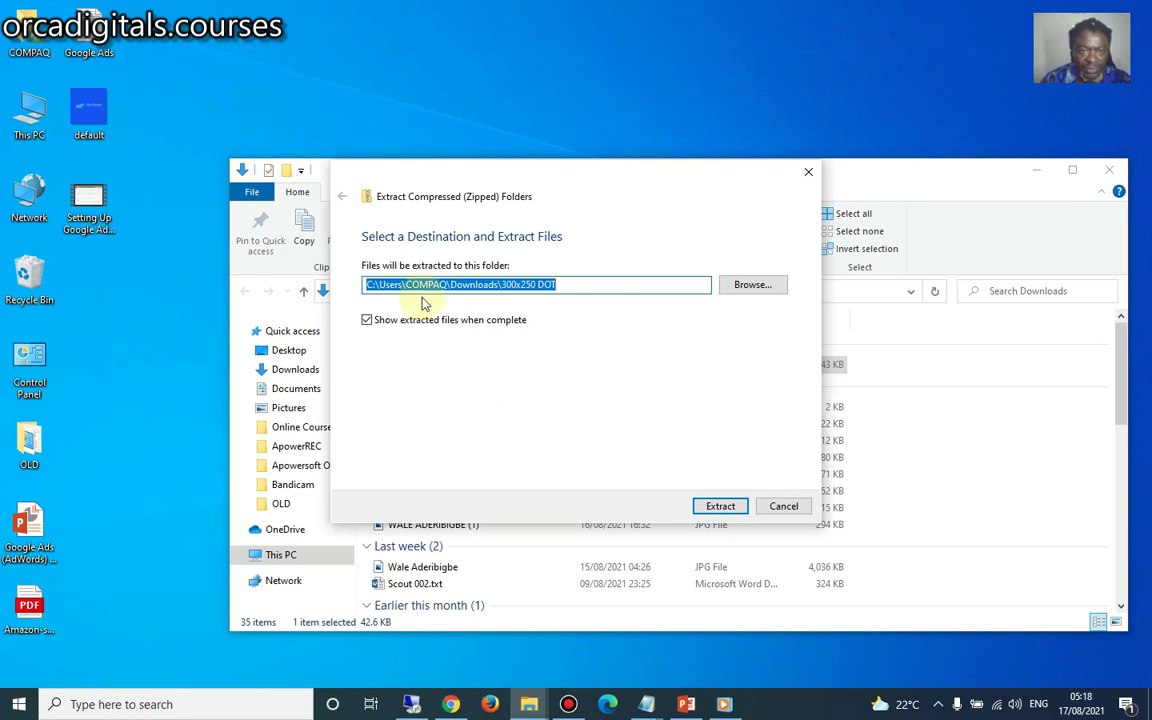
{"action": "left_click", "coordinate": [720, 507]}
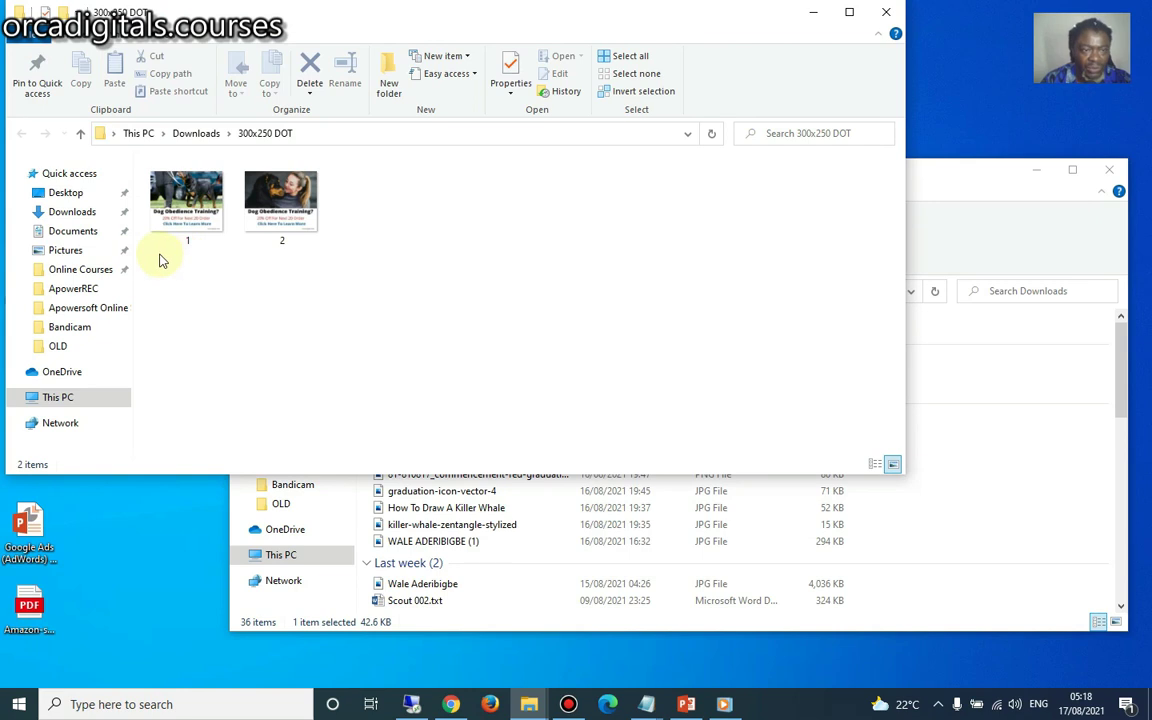
Check the size of the extracted images 1 and 2 together and of image 1 alone.
{"action": "left_click_drag", "start_coordinate": [159, 253], "coordinate": [334, 180]}
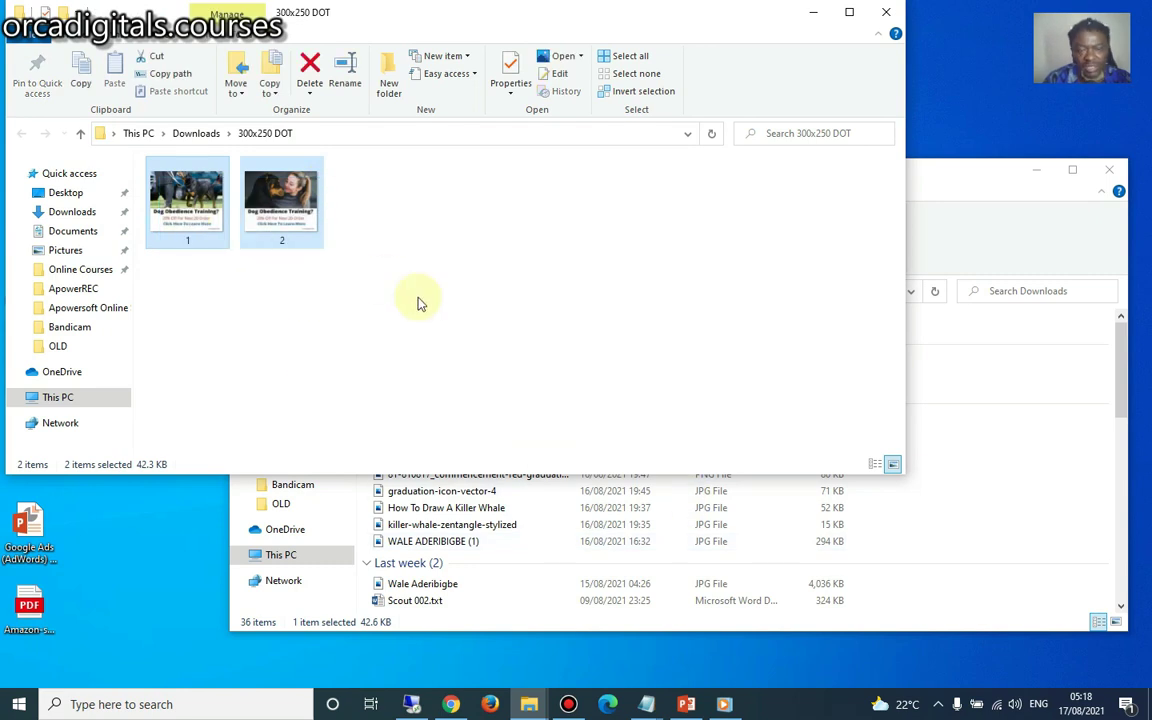
{"action": "left_click", "coordinate": [206, 257]}
{"action": "left_click", "coordinate": [193, 216]}
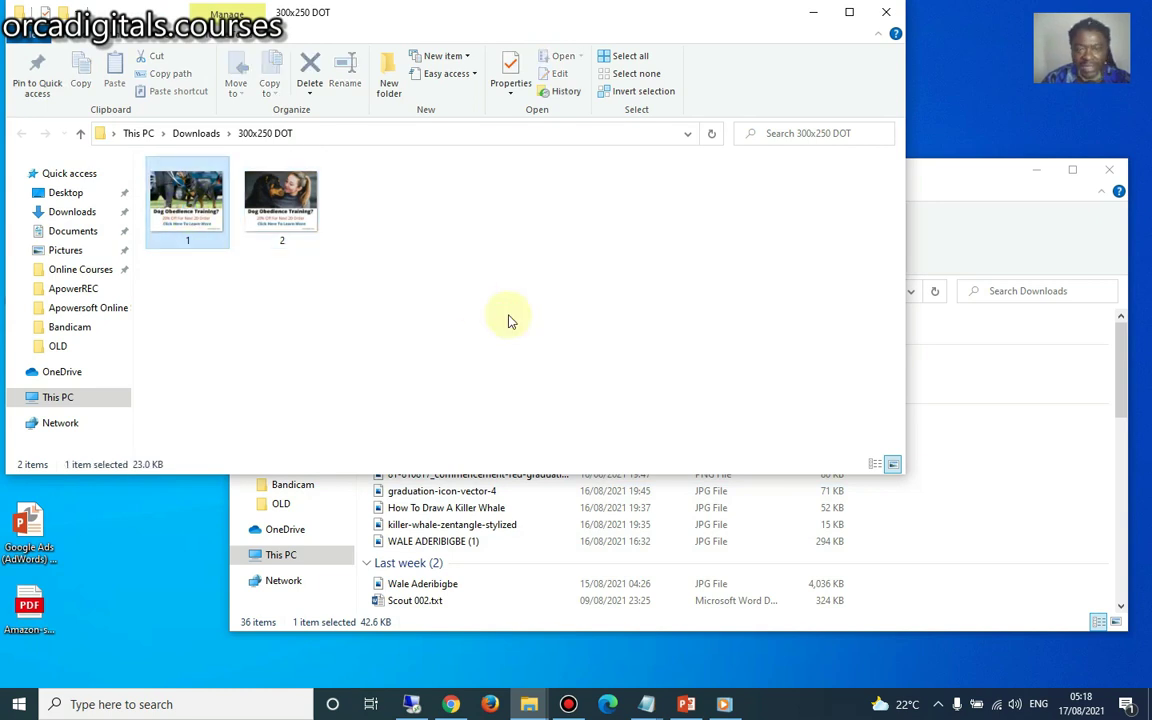